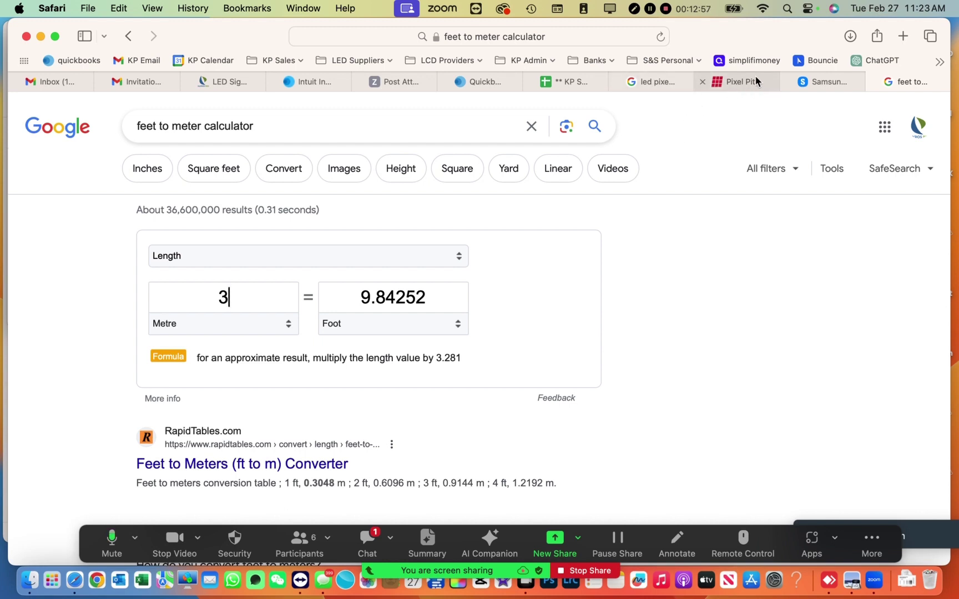
- Close the Samsung configurator's model list without picking a model and return to the LED Quote spreadsheet
click(830, 84)
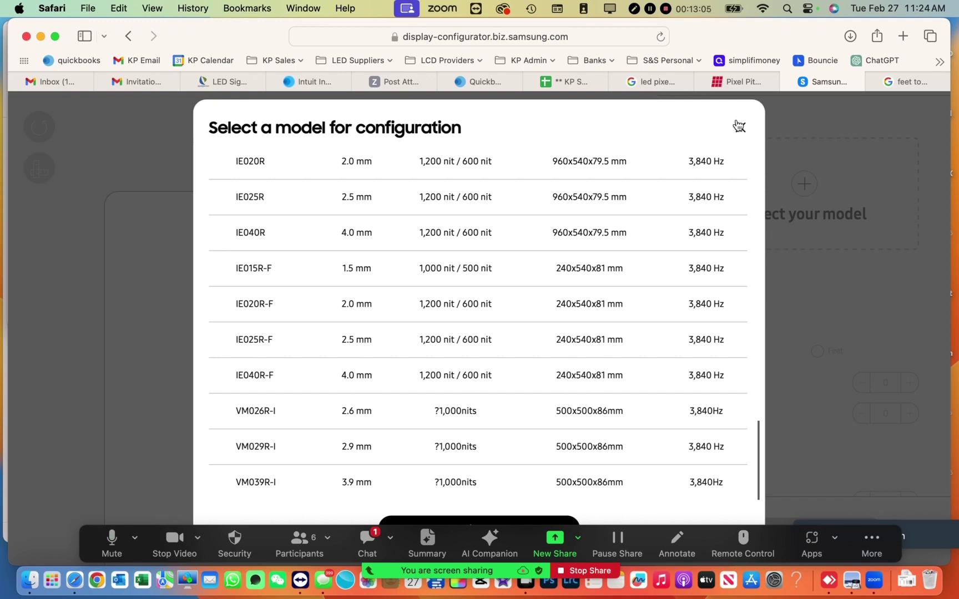
click(741, 128)
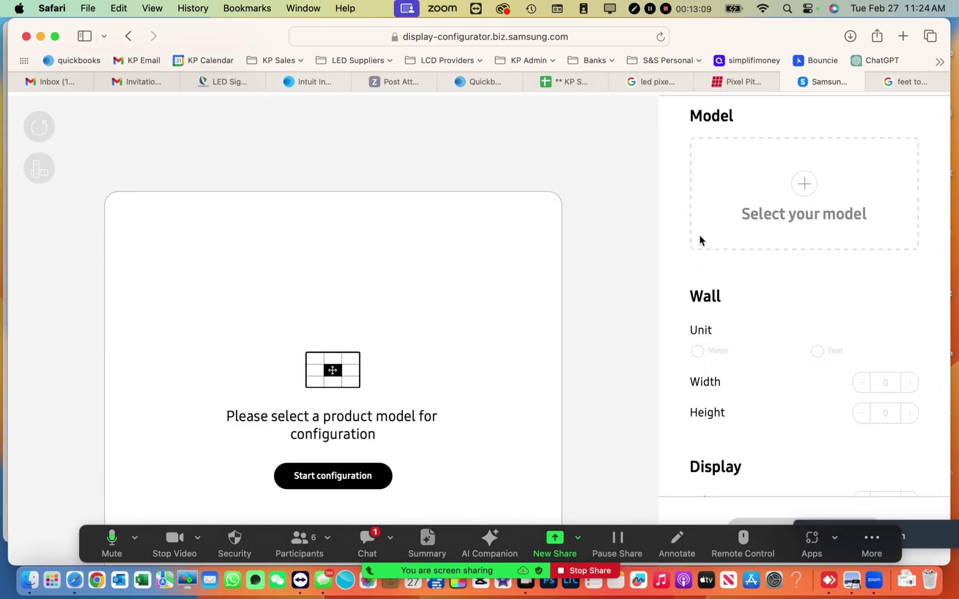
click(561, 82)
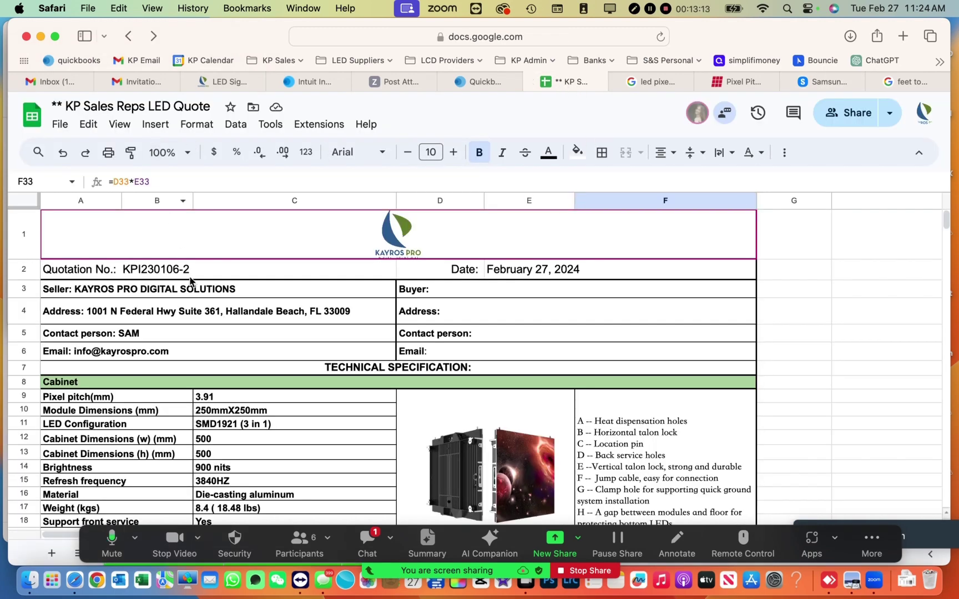
scroll(192, 277, down, 1)
scroll(192, 280, down, 2)
scroll(191, 280, up, 3)
scroll(207, 387, down, 12)
scroll(207, 386, right, 3)
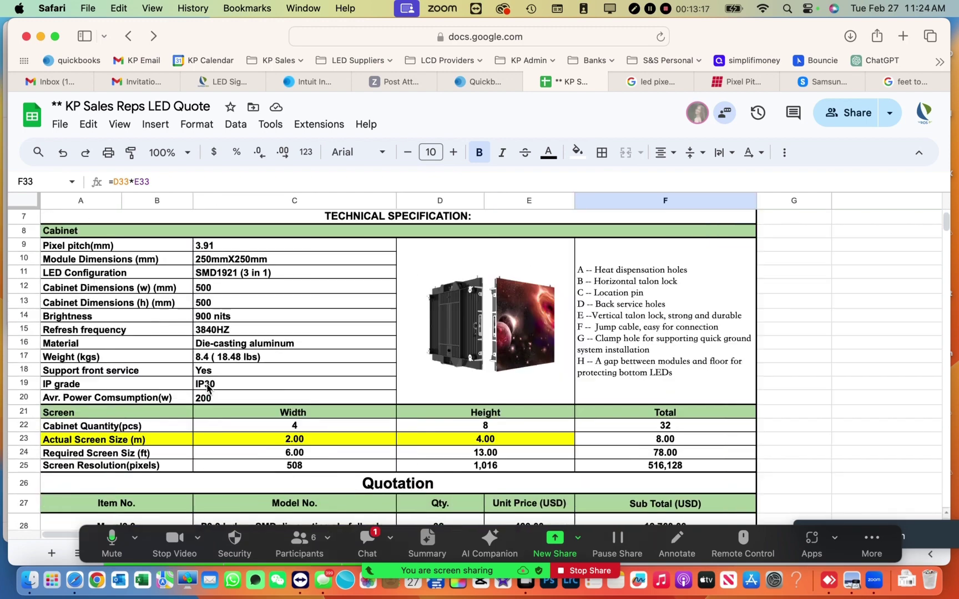
scroll(207, 387, up, 6)
scroll(207, 387, left, 3)
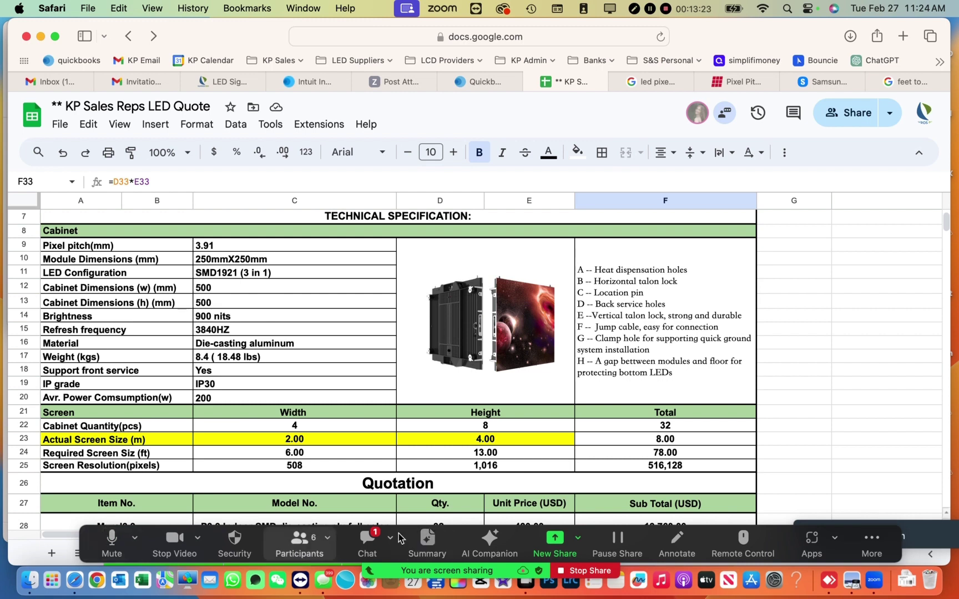
mouse_move(846, 517)
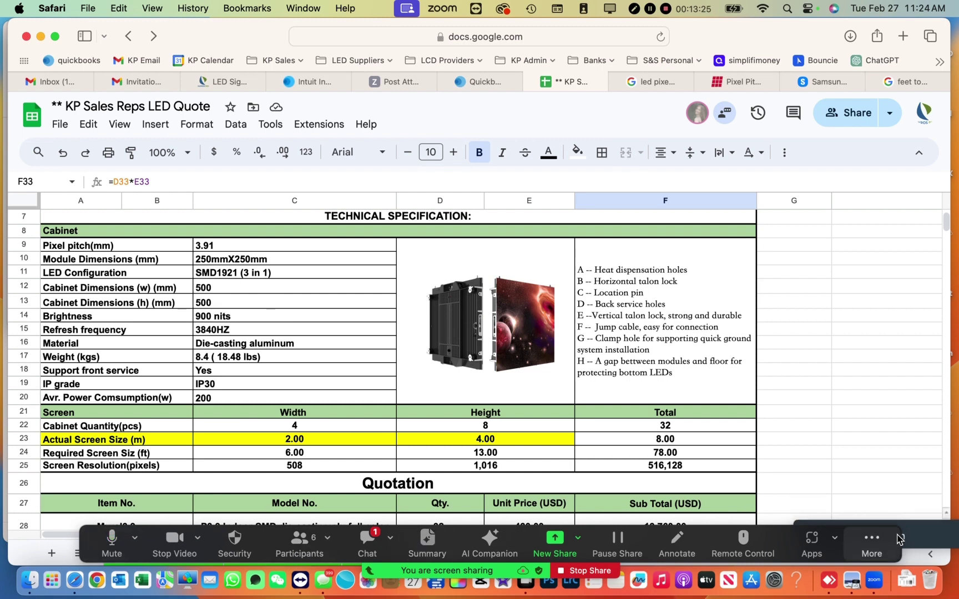
drag(949, 527, 910, 64)
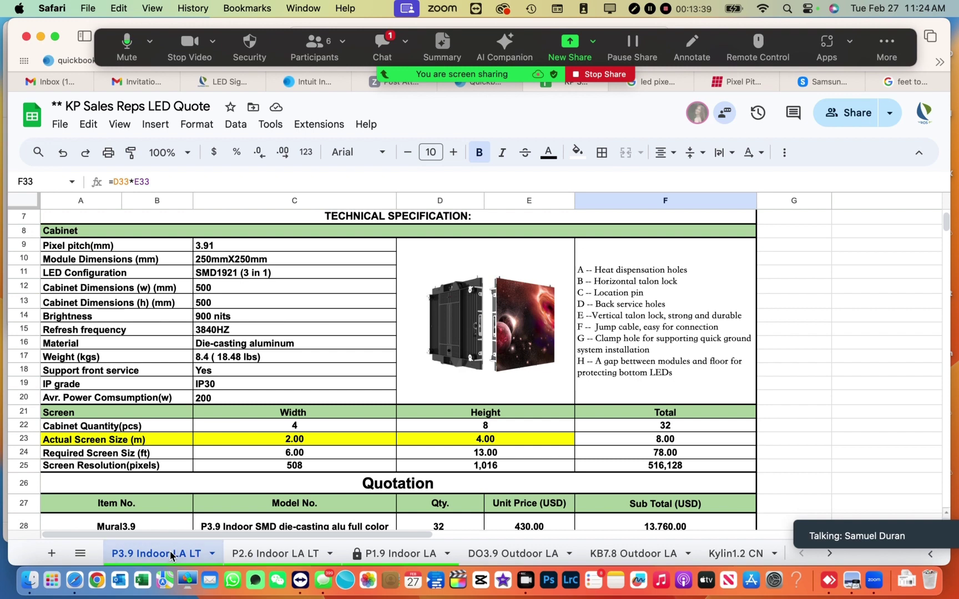
scroll(170, 552, right, 3)
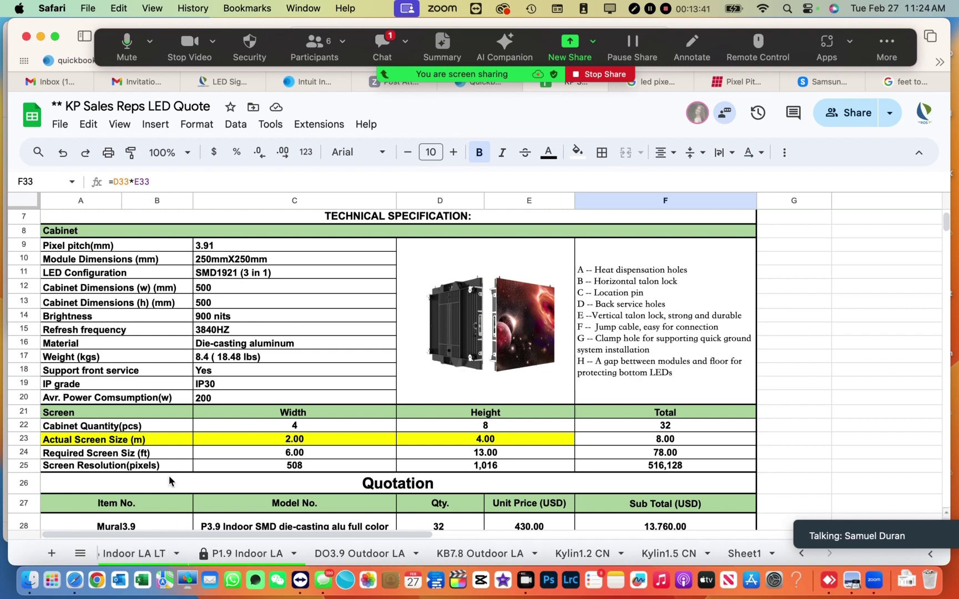
scroll(177, 414, down, 5)
scroll(144, 552, left, 3)
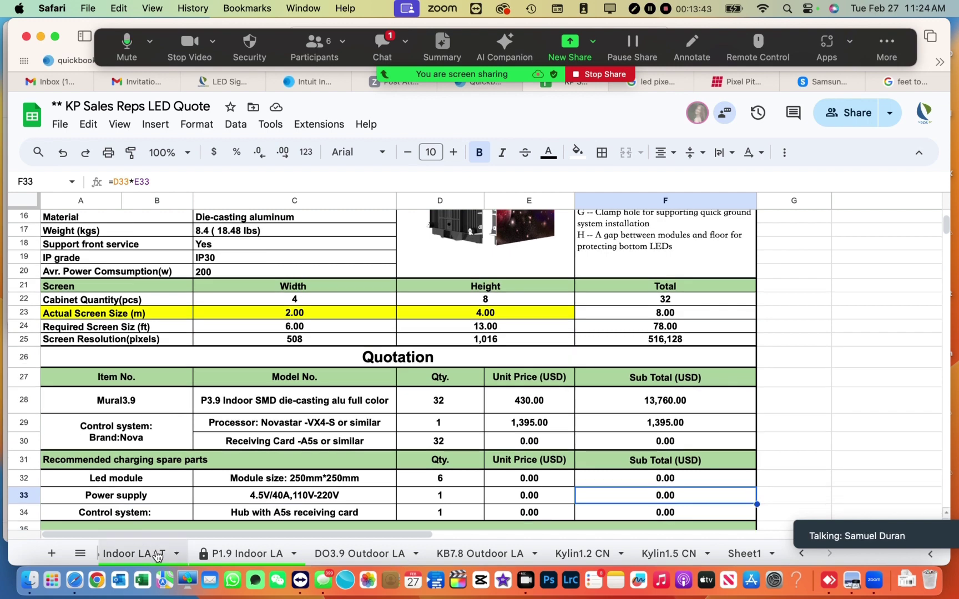
click(292, 315)
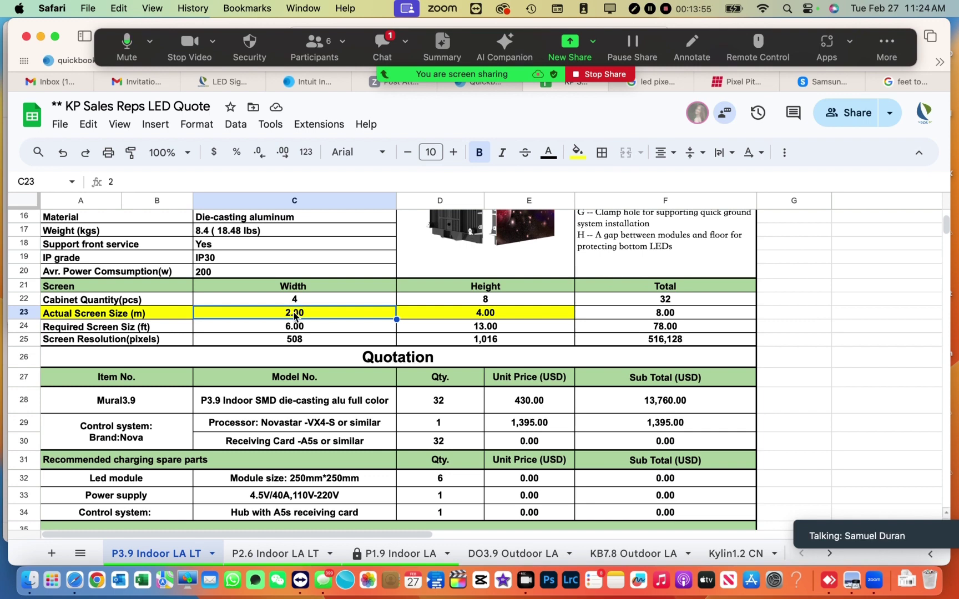
- Enter a 6 m width in C23 and a 3 m height in D23, giving 72 cabinets
text(6)
click(464, 314)
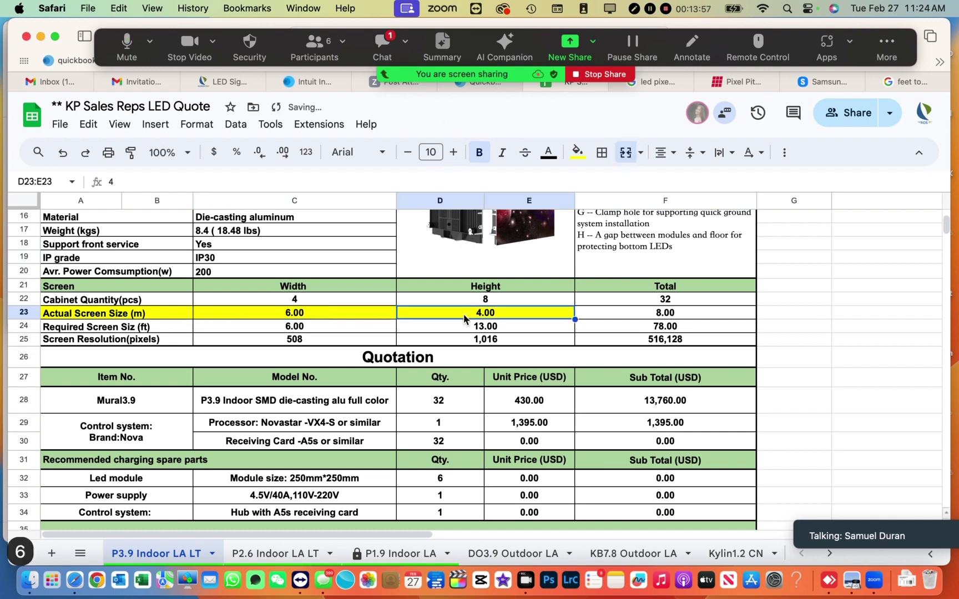
text(3)
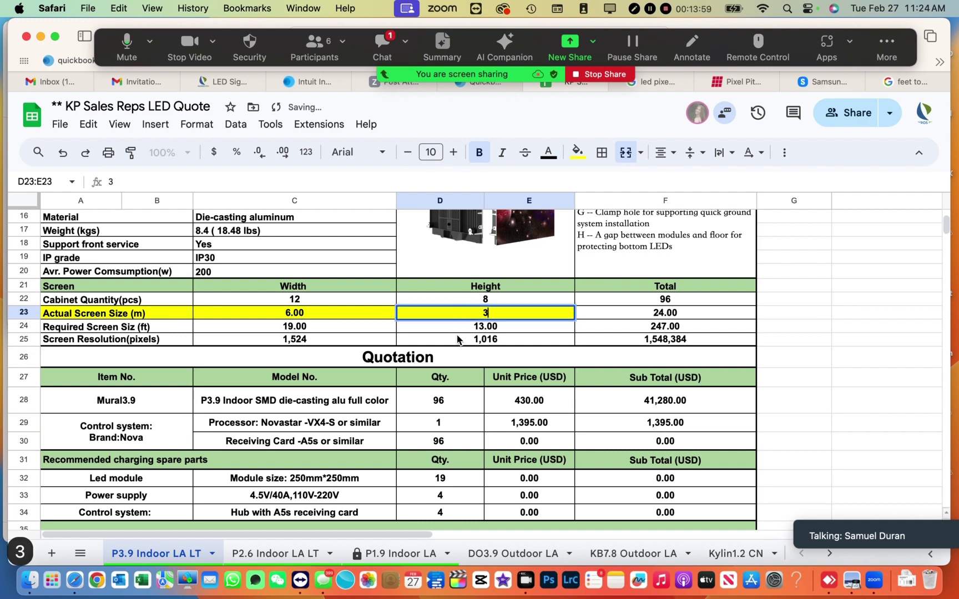
click(396, 279)
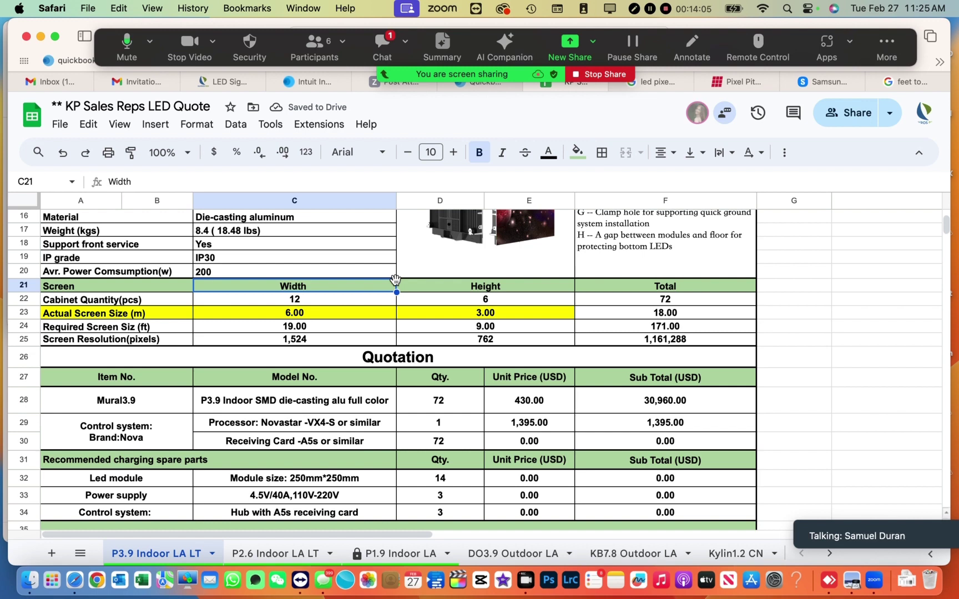
scroll(395, 279, down, 3)
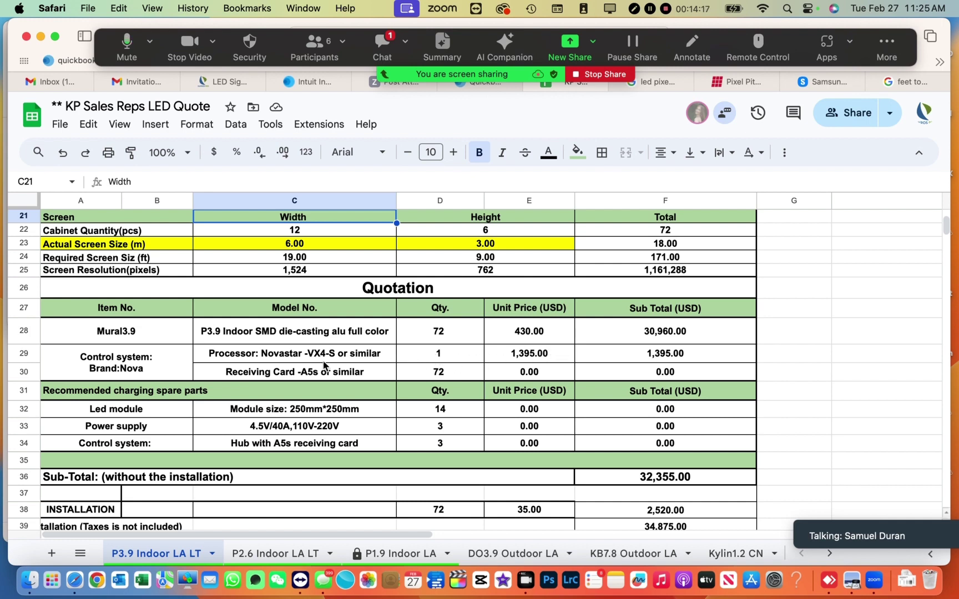
click(444, 356)
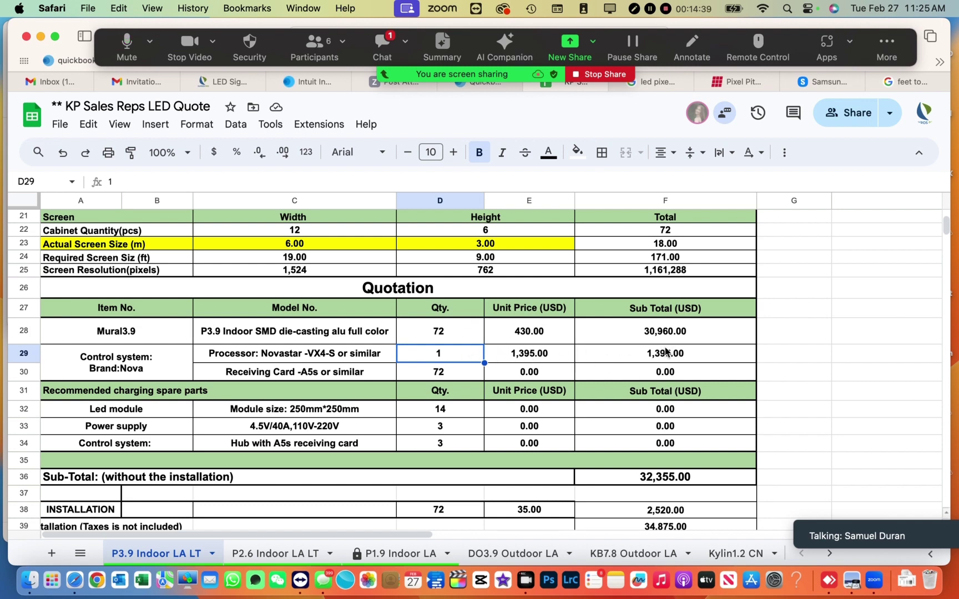
scroll(666, 350, down, 3)
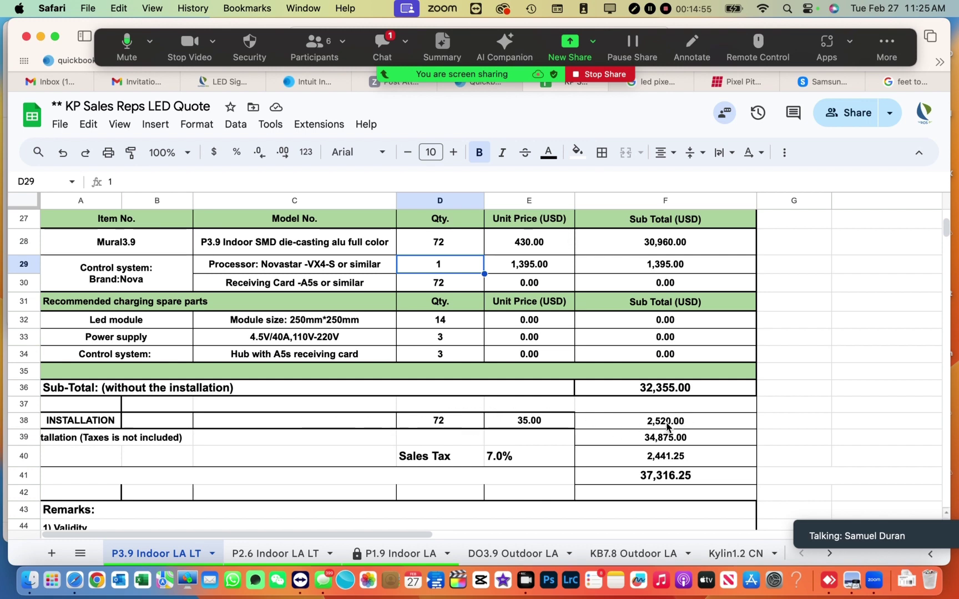
scroll(684, 441, down, 1)
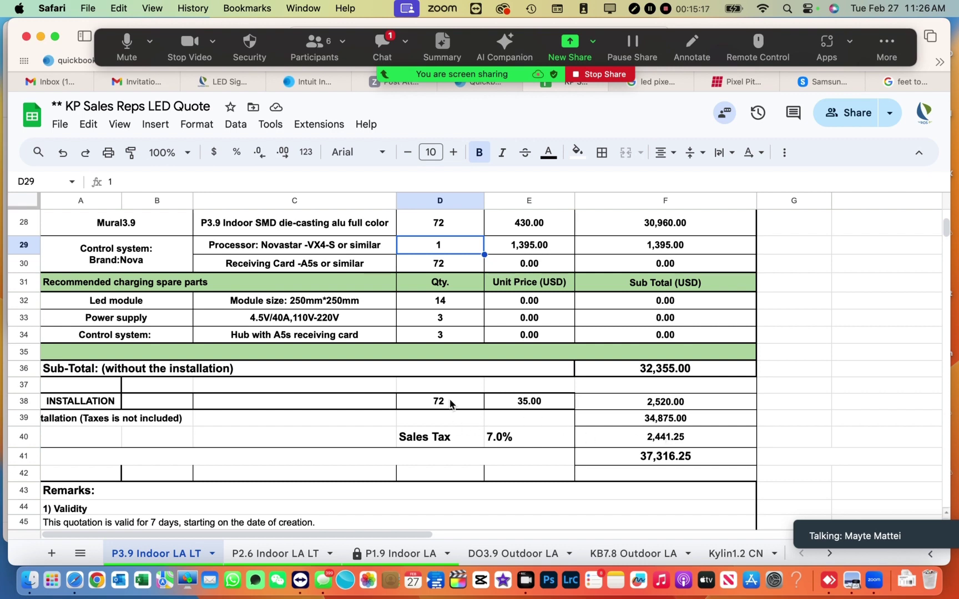
scroll(451, 404, up, 8)
scroll(449, 404, up, 1)
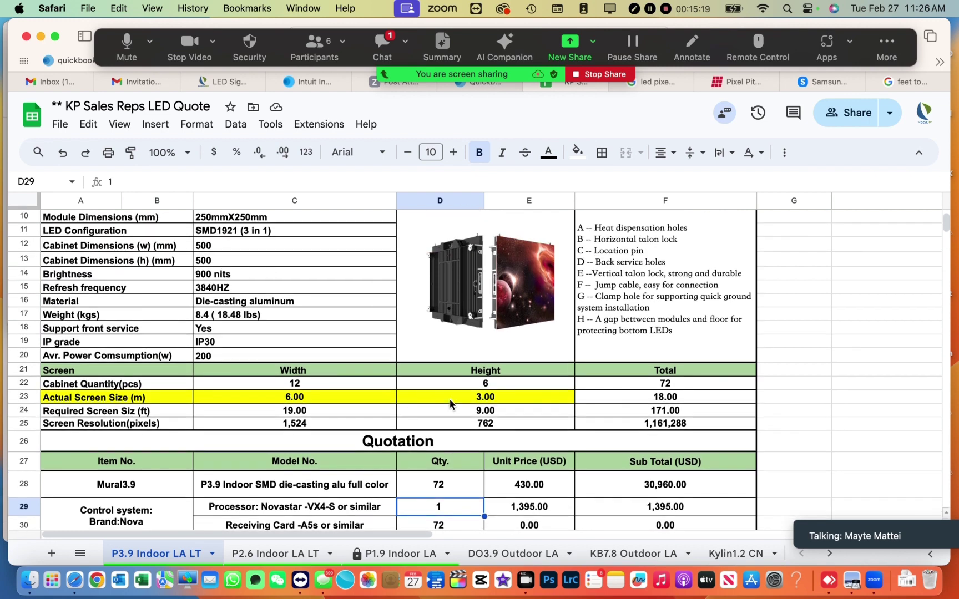
scroll(449, 403, down, 7)
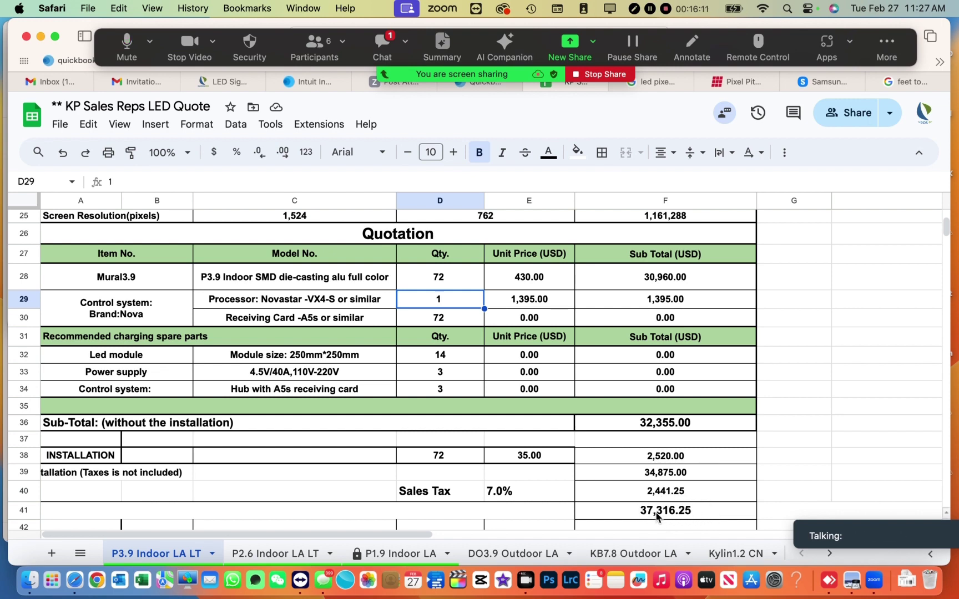
- Check the =INT(C23/0.3048) feet formula against the 6 m width, then go to the feet-to-meter converter
scroll(654, 514, up, 3)
scroll(656, 516, up, 5)
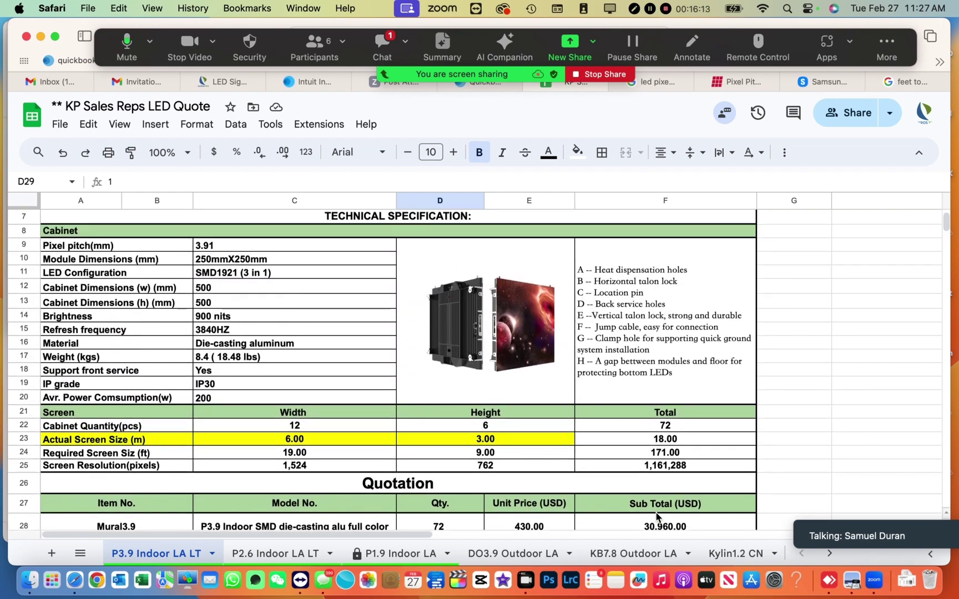
scroll(632, 471, up, 4)
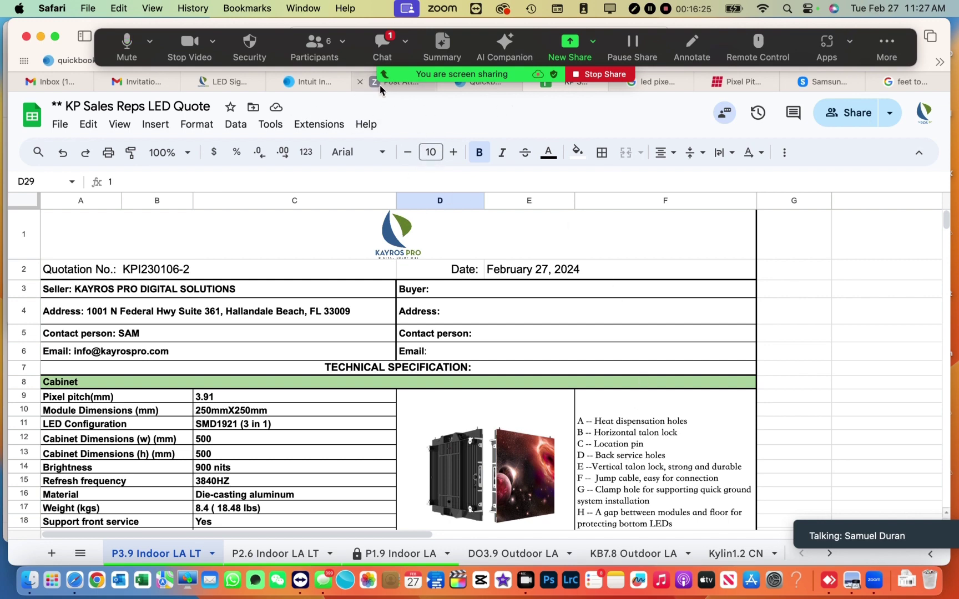
scroll(412, 367, down, 10)
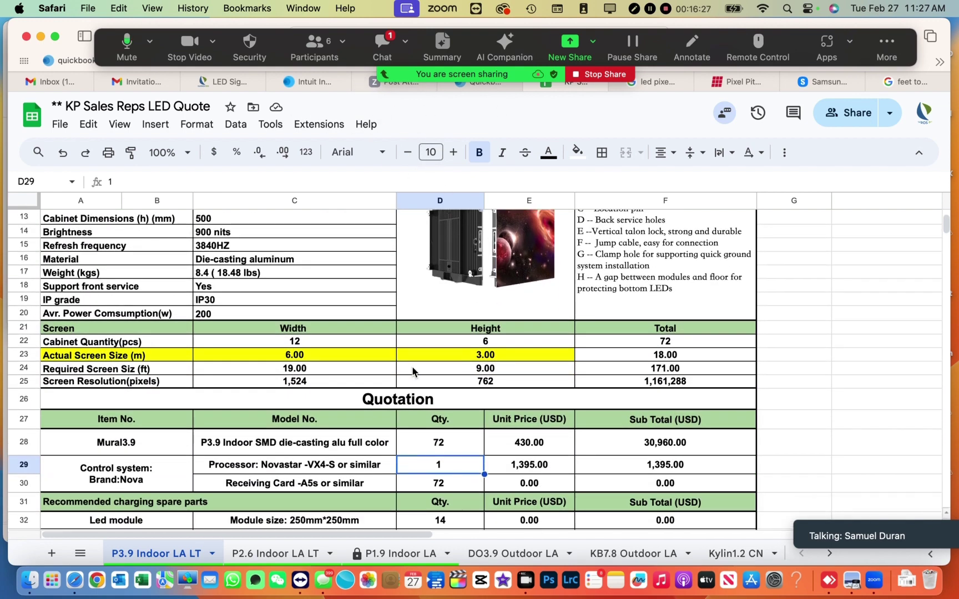
scroll(412, 371, down, 4)
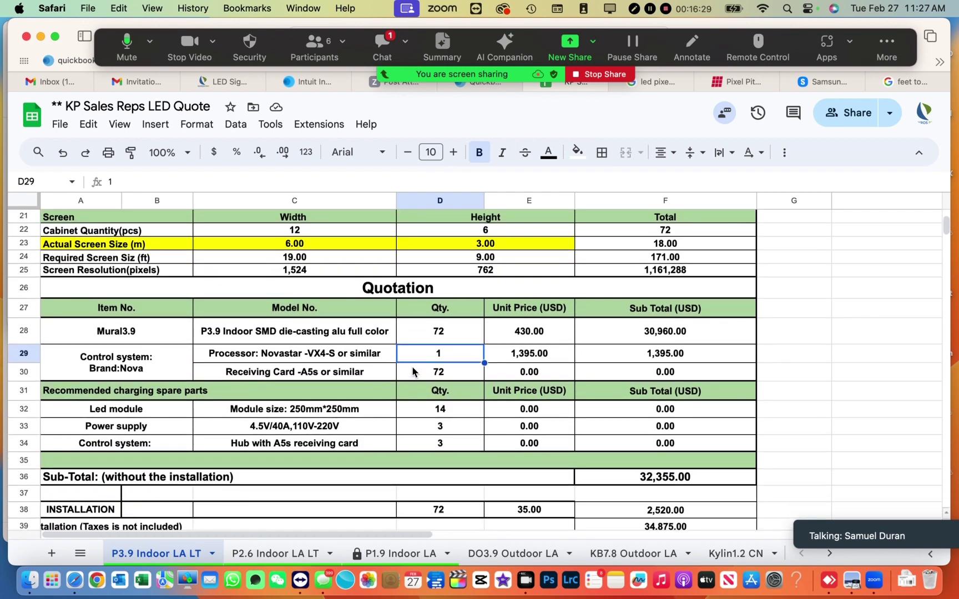
scroll(412, 371, up, 10)
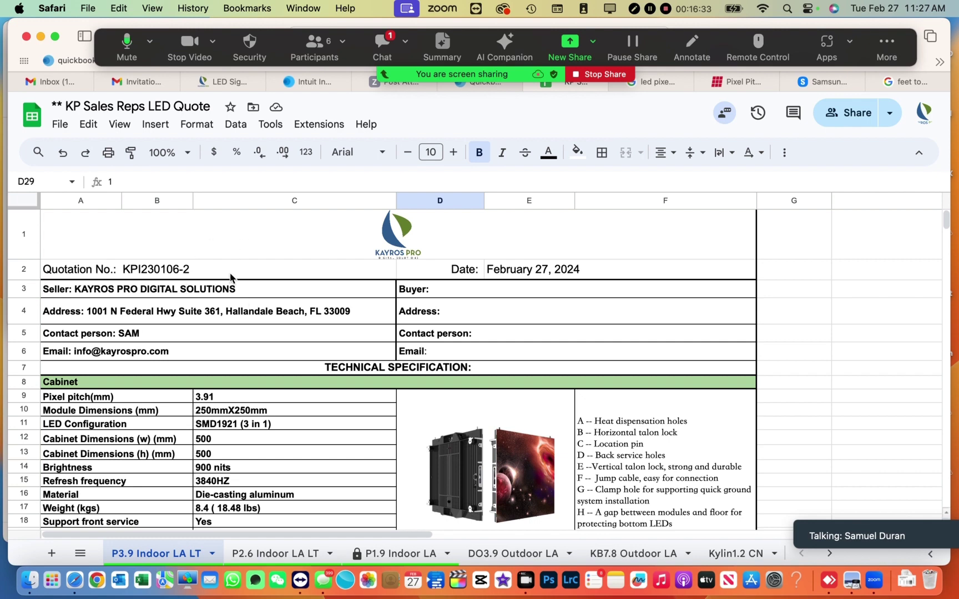
scroll(268, 314, down, 6)
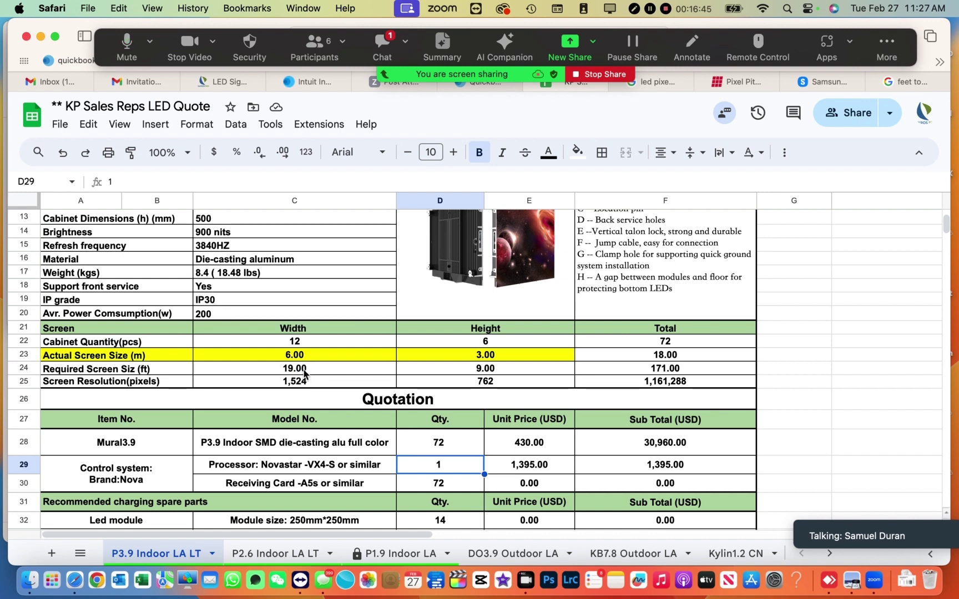
click(305, 372)
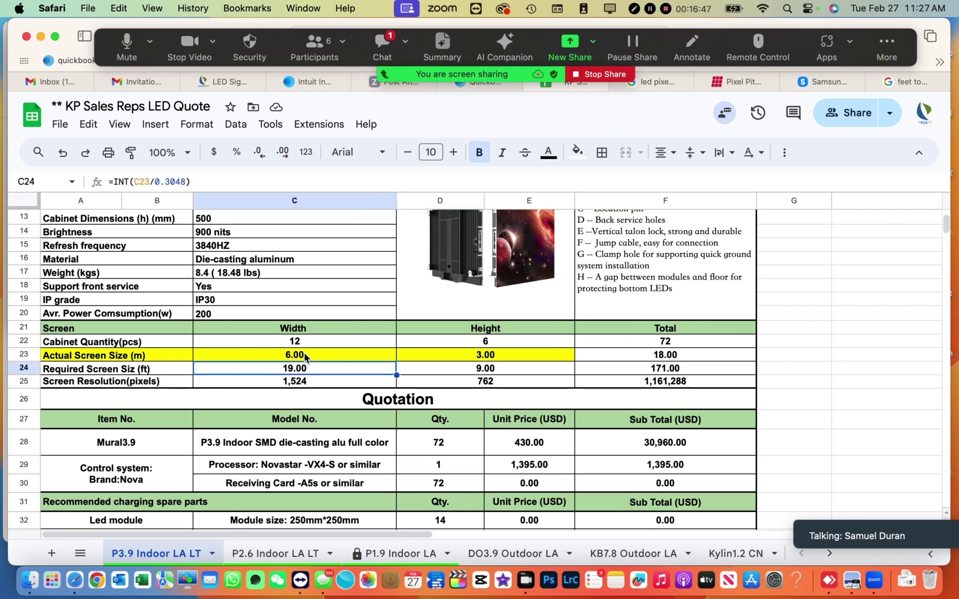
click(305, 356)
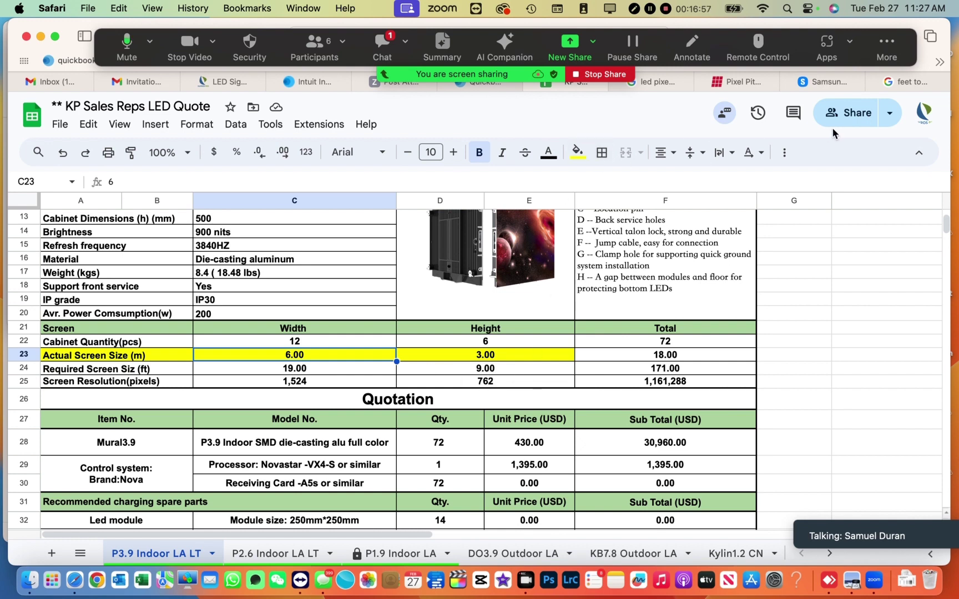
click(905, 77)
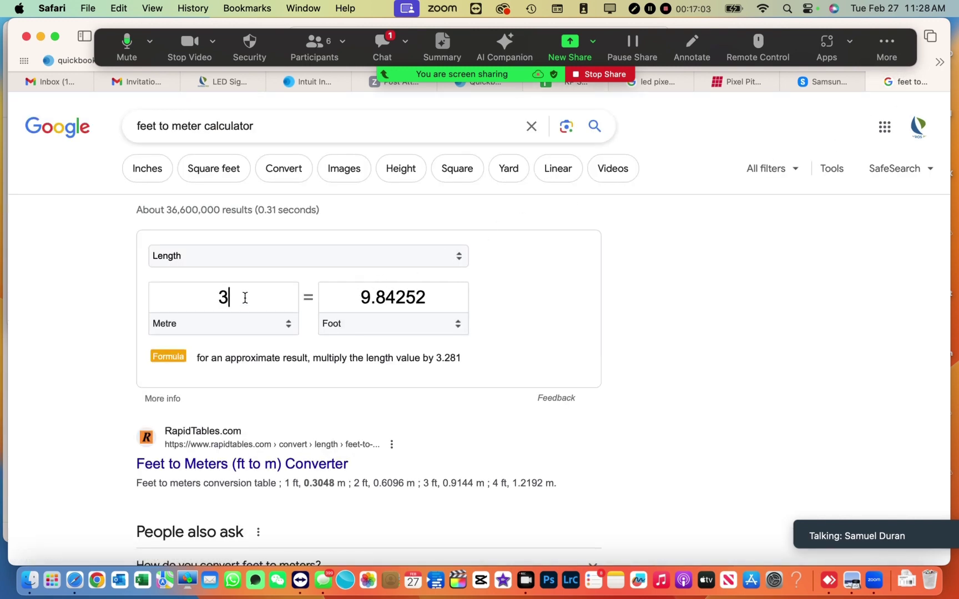
- Convert 6 metres to feet, reset the converter to 3, and go back to the LED Quote sheet
key(BackSpace)
text(6)
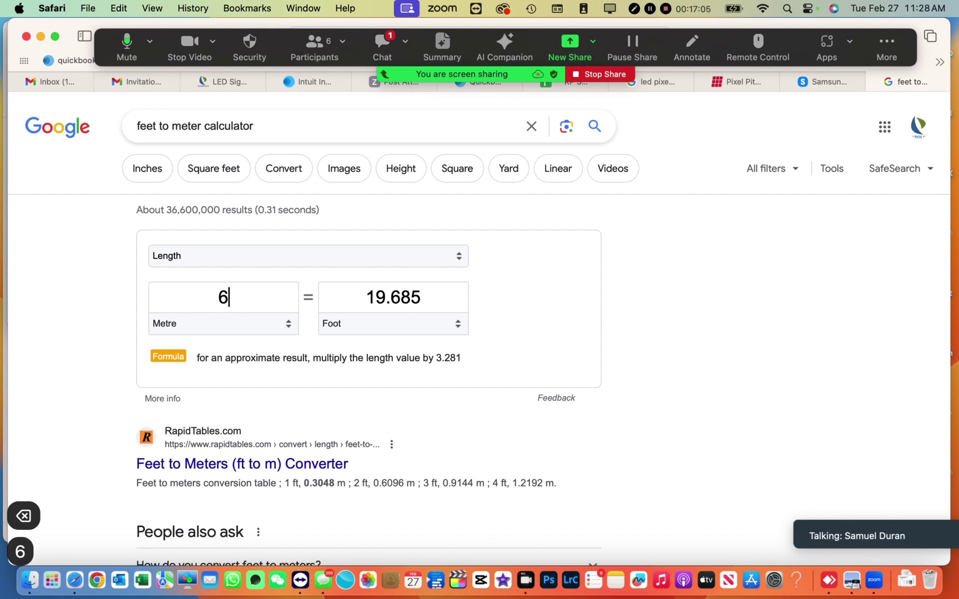
key(BackSpace)
text(3)
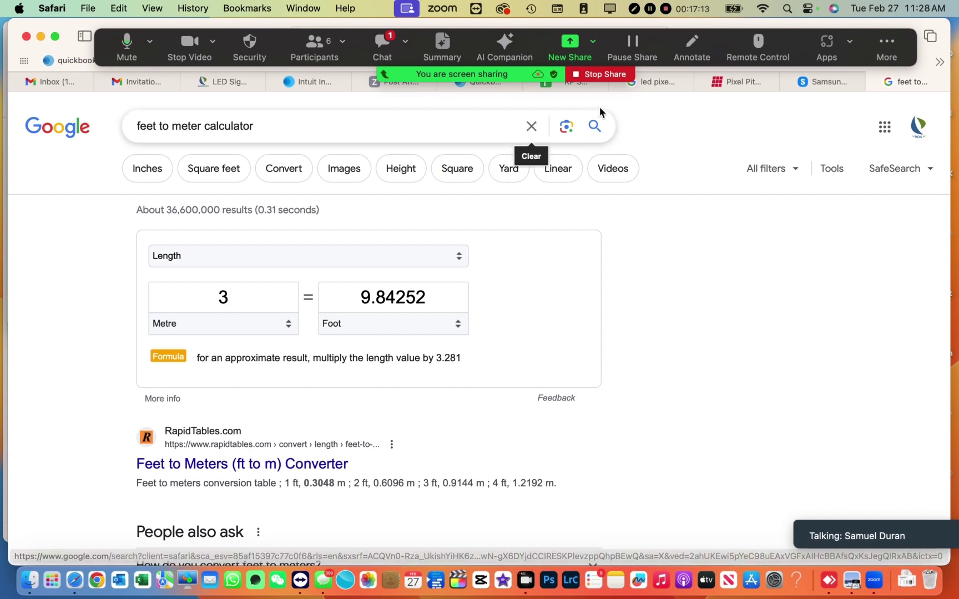
click(551, 86)
scroll(476, 371, down, 10)
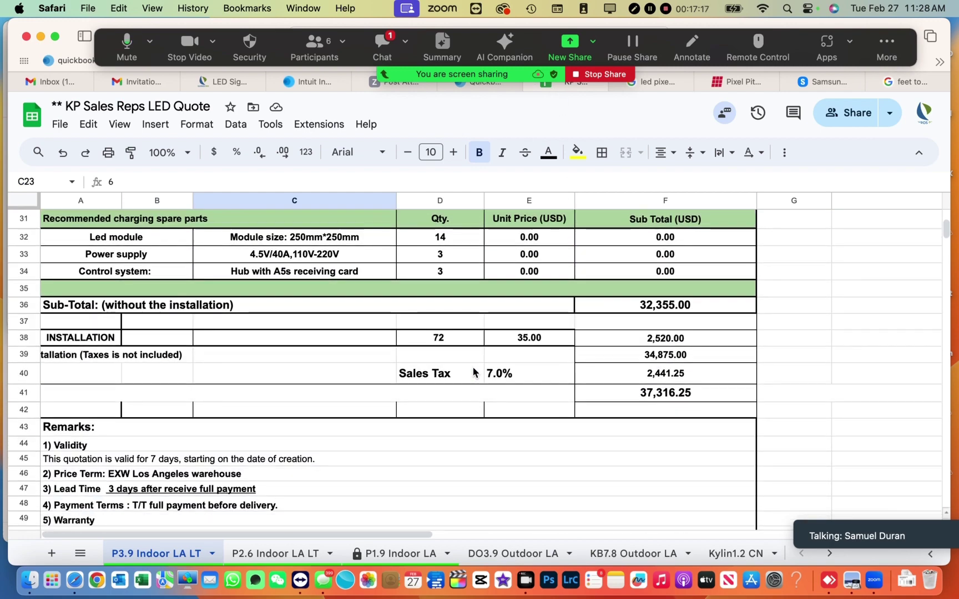
- Browse the P3.9, P2.6 Indoor LA LT, P1.9 Indoor LA and DO3.9 Outdoor LA sheets, then return to Samsung's configurator
scroll(476, 373, up, 5)
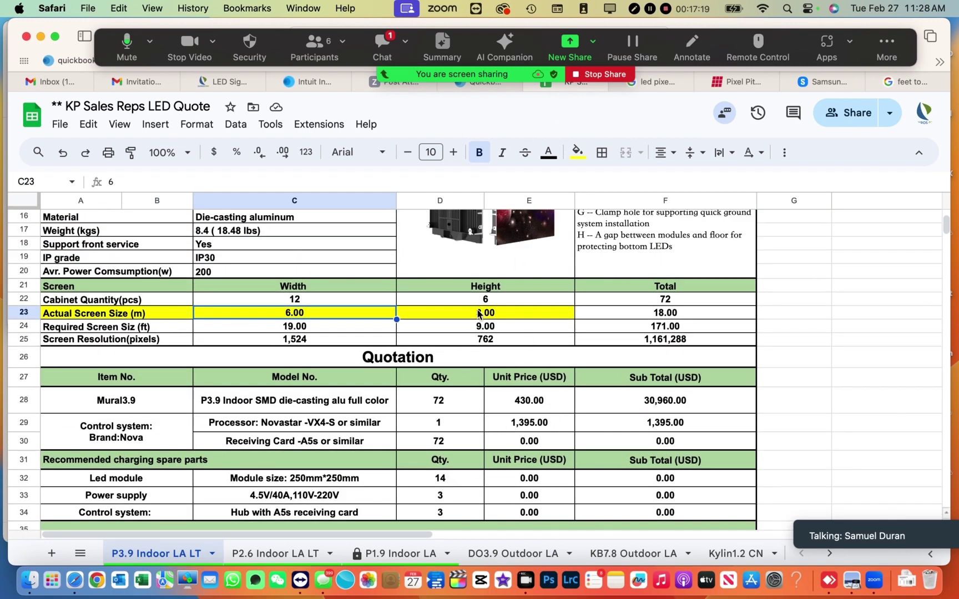
scroll(611, 363, down, 5)
scroll(615, 365, down, 2)
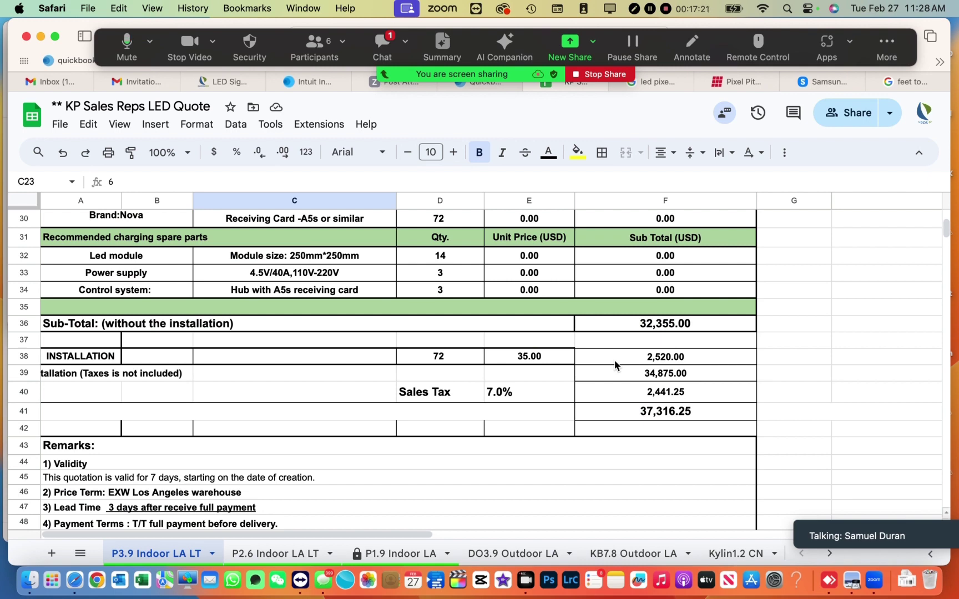
scroll(615, 365, up, 5)
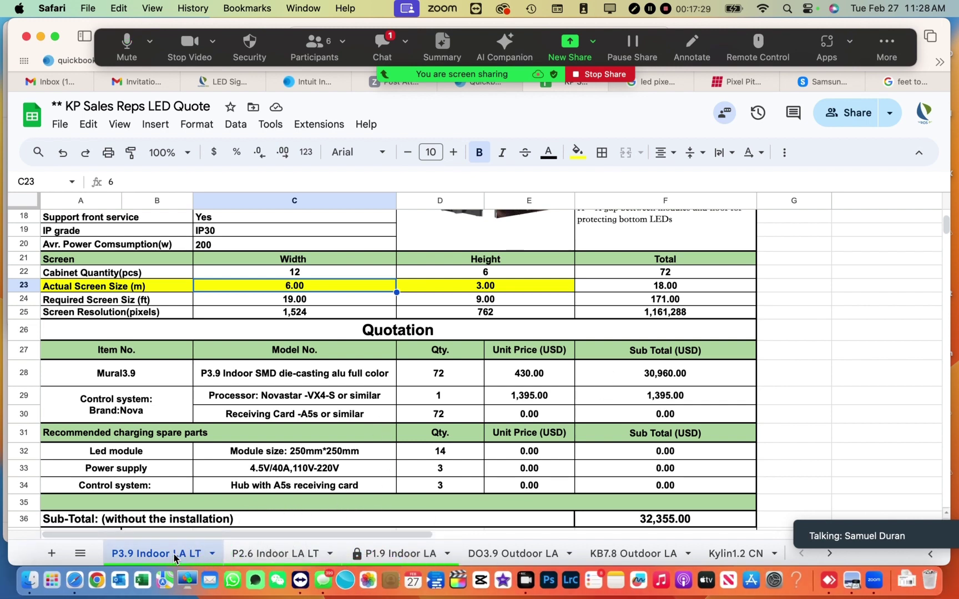
click(263, 556)
click(396, 555)
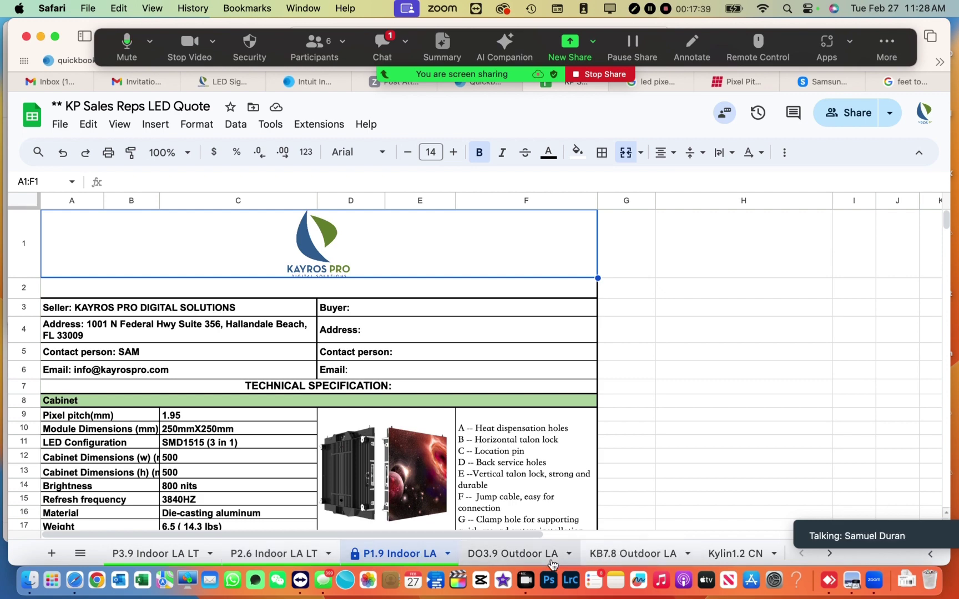
click(511, 559)
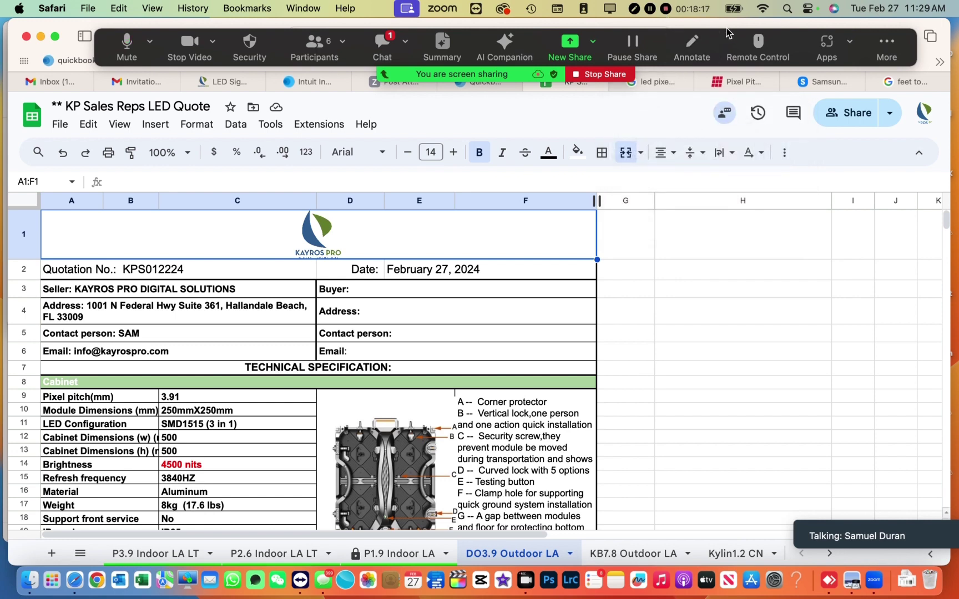
click(825, 84)
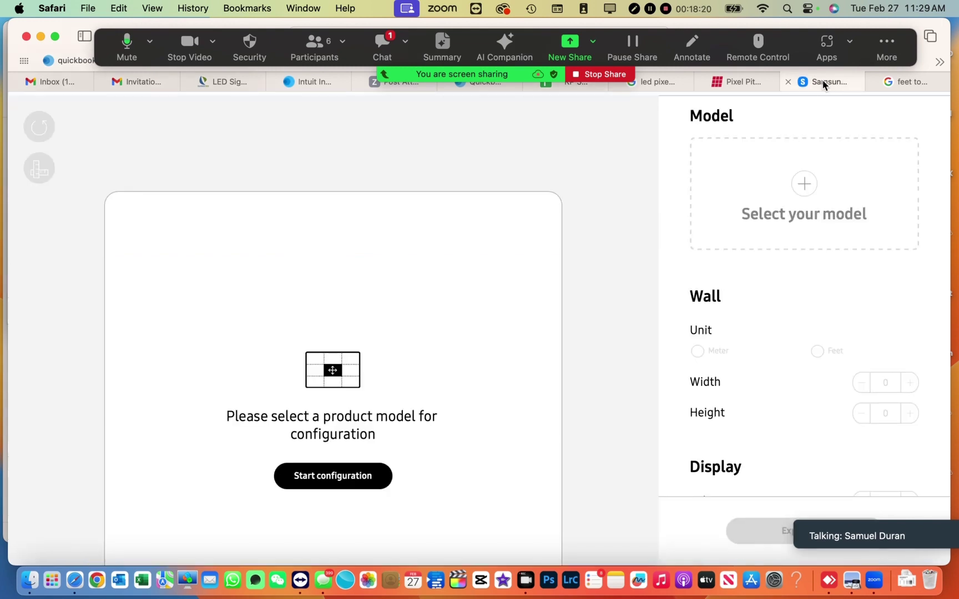
- Select the indoor VM039R-I as the configurator's display model
click(802, 207)
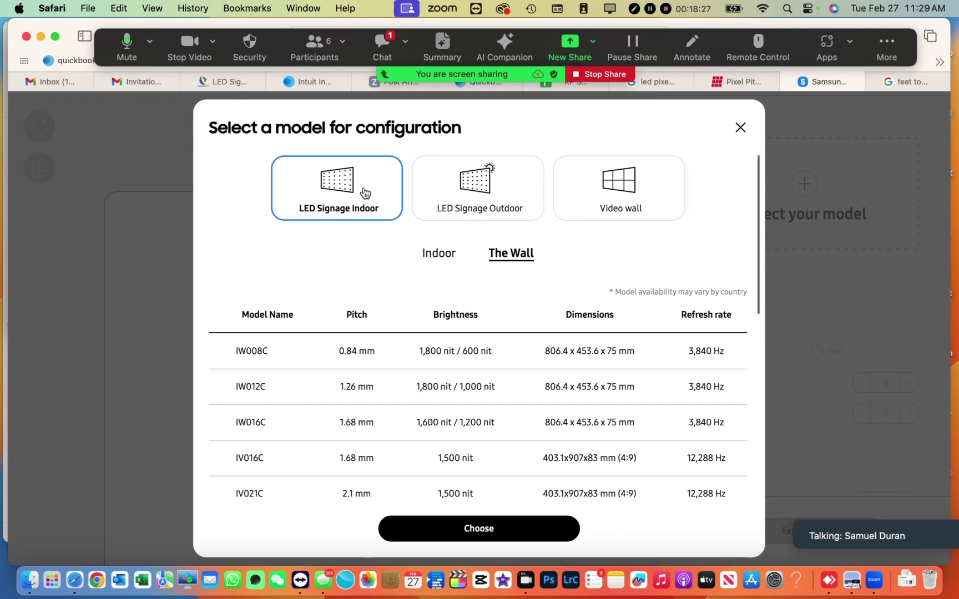
click(436, 256)
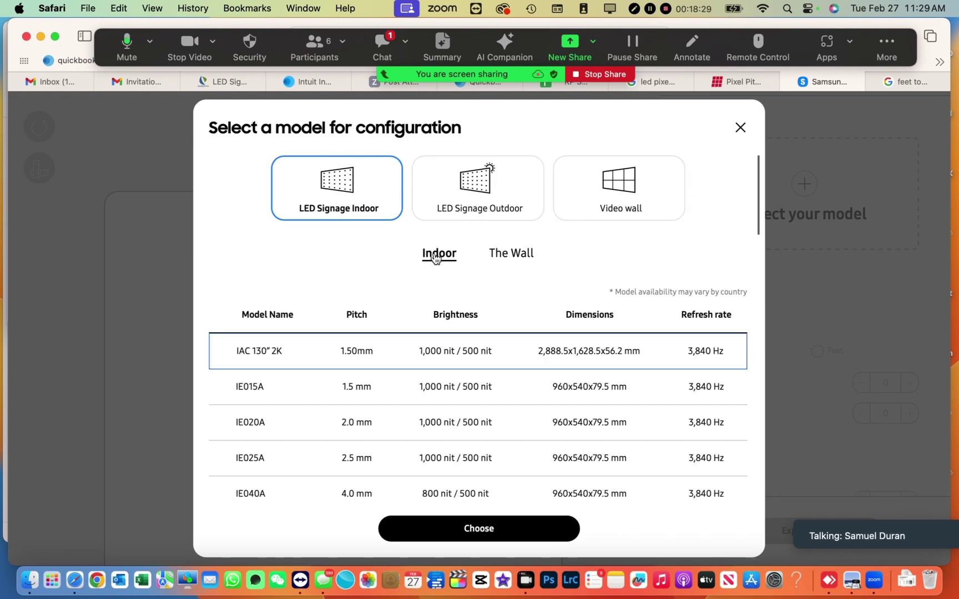
scroll(334, 345, down, 10)
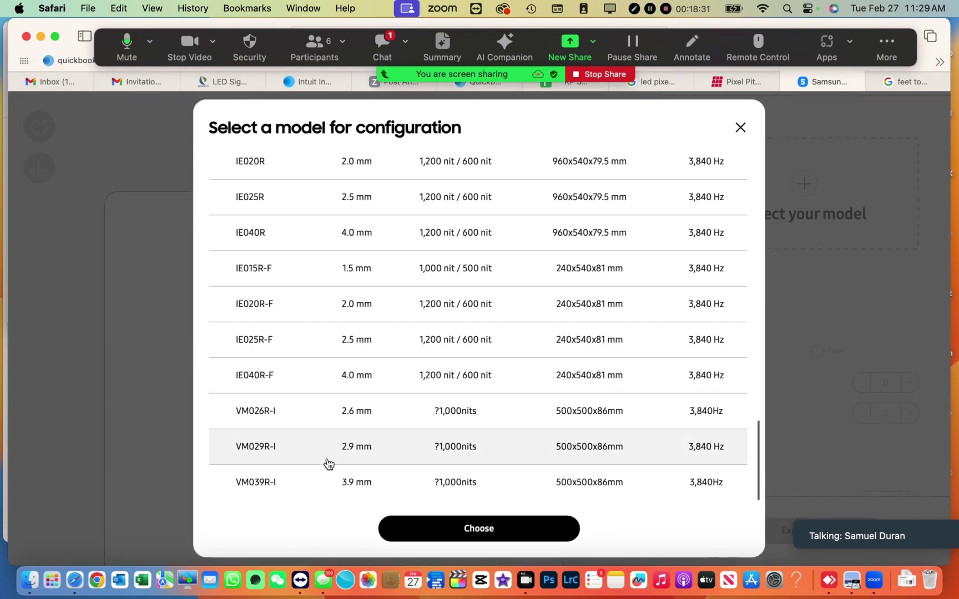
click(327, 493)
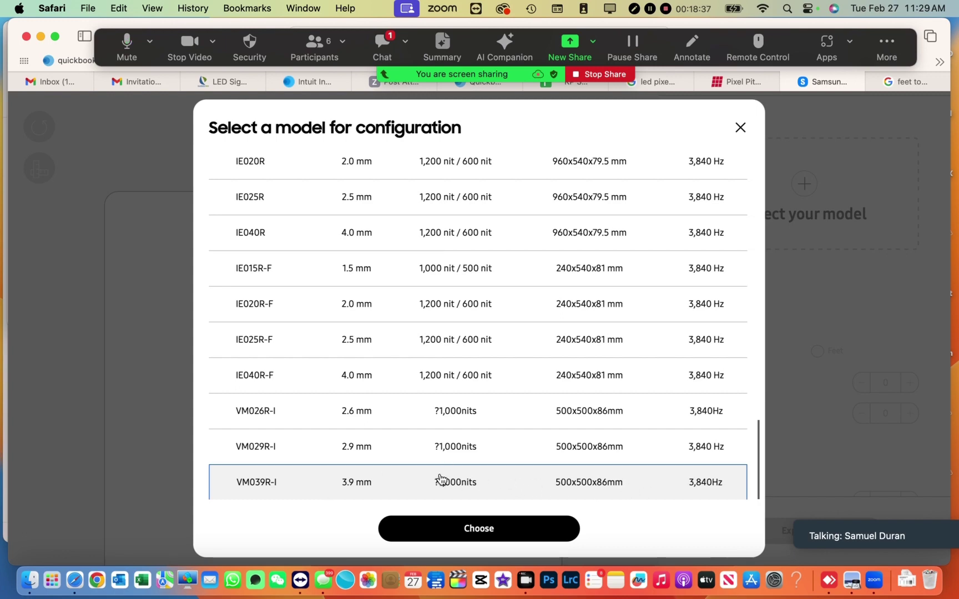
click(460, 530)
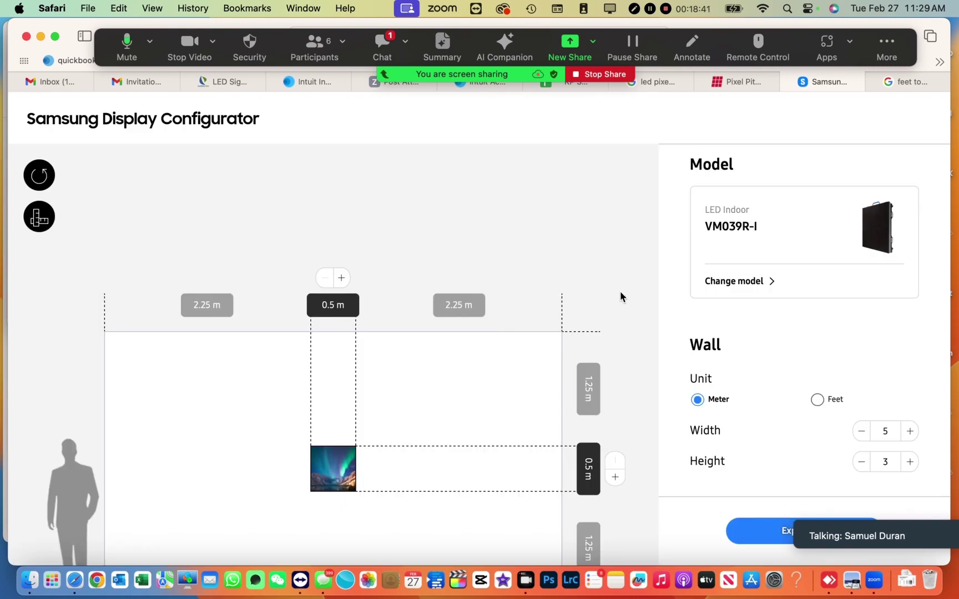
- Set the wall size in feet to 20 wide by 10 high
scroll(745, 356, down, 3)
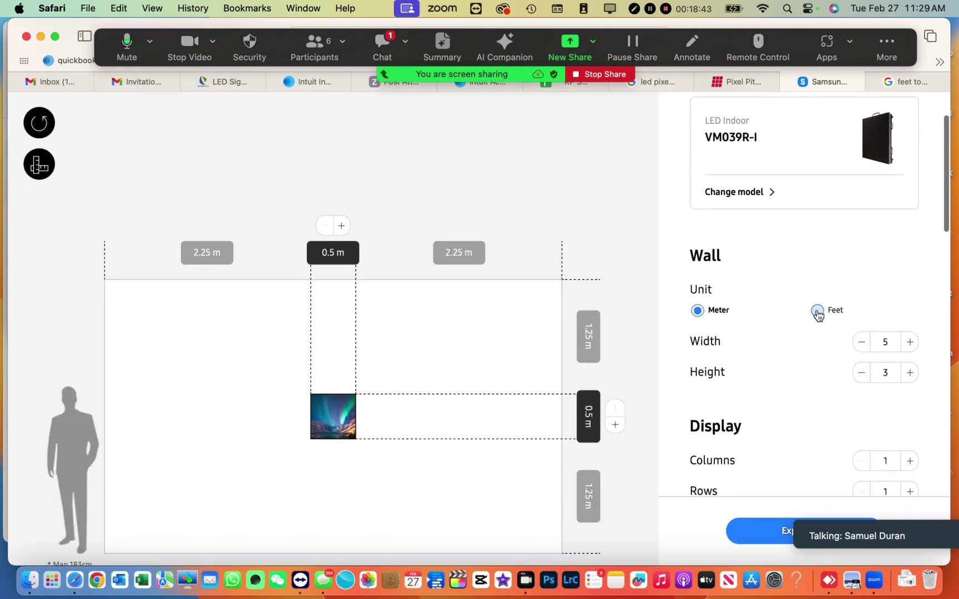
click(818, 312)
click(698, 312)
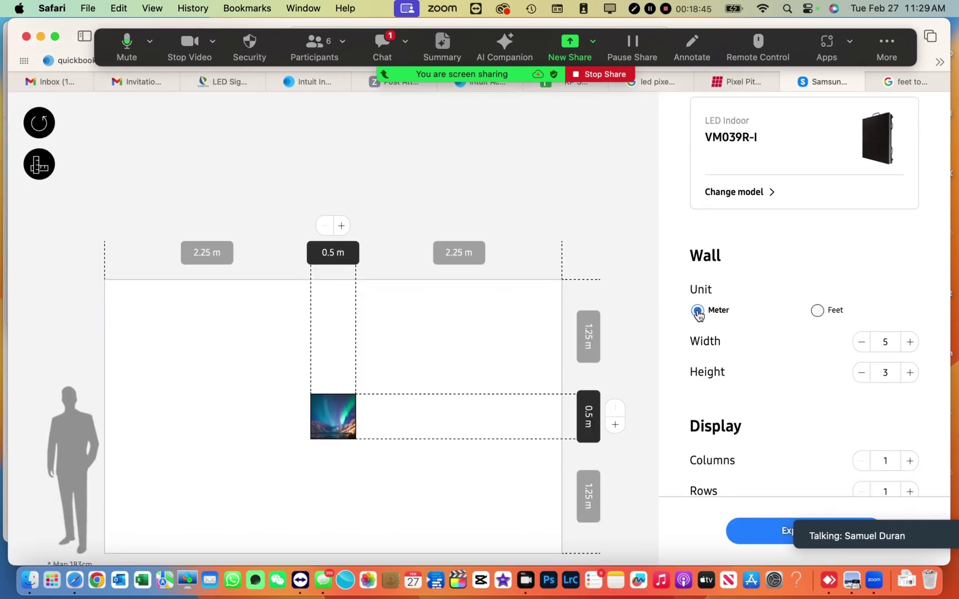
click(817, 311)
click(886, 342)
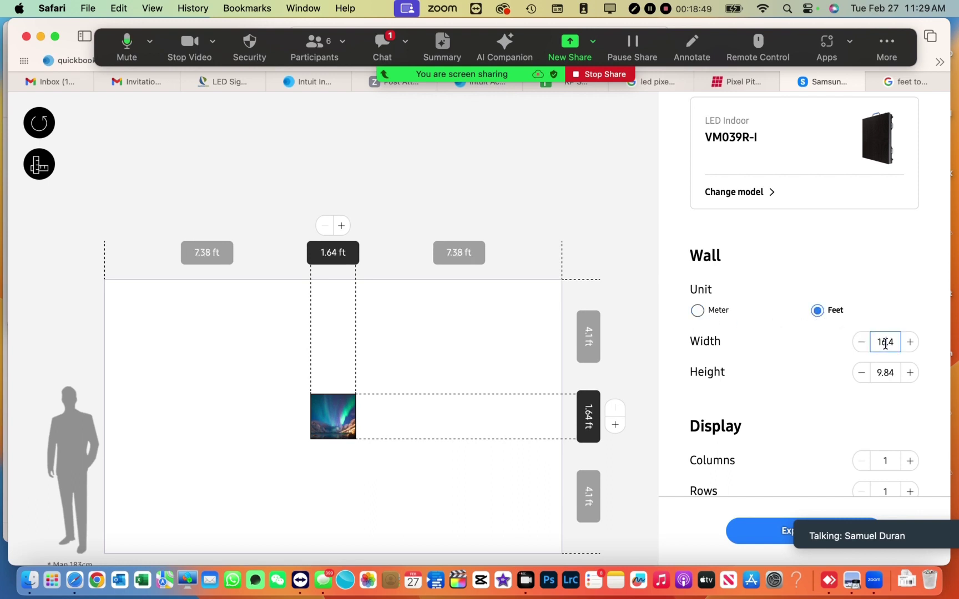
drag(899, 343, 856, 347)
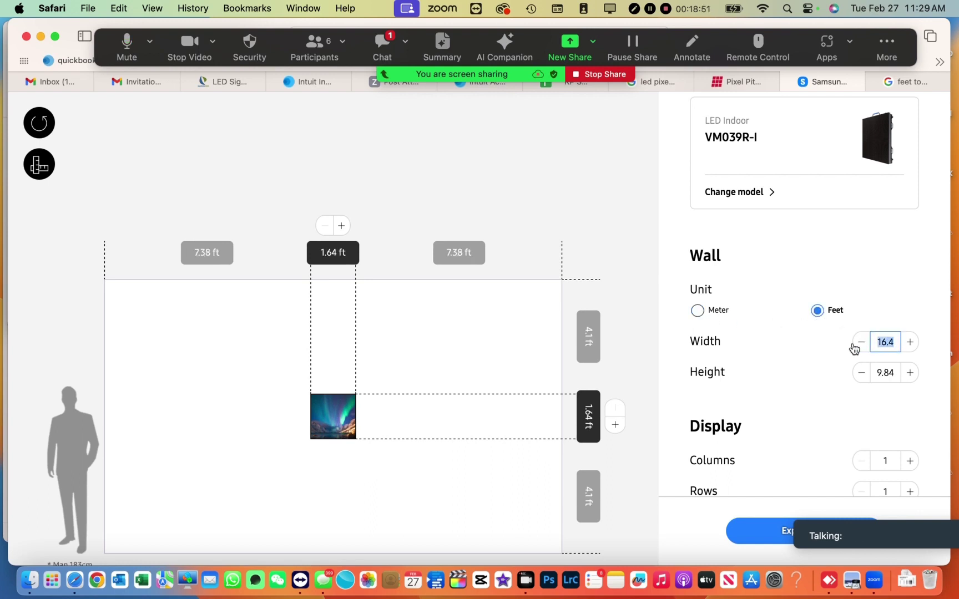
text(20)
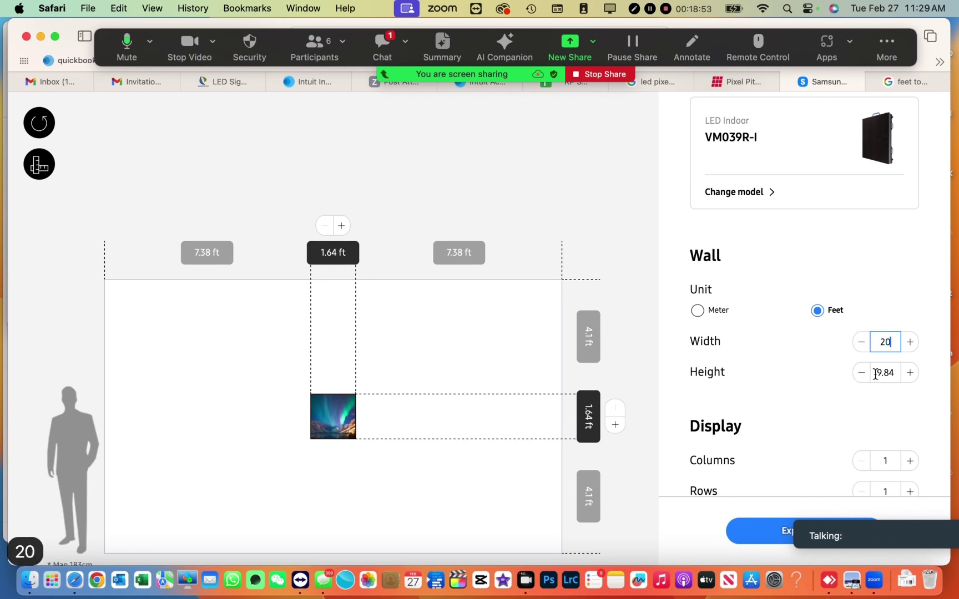
click(885, 373)
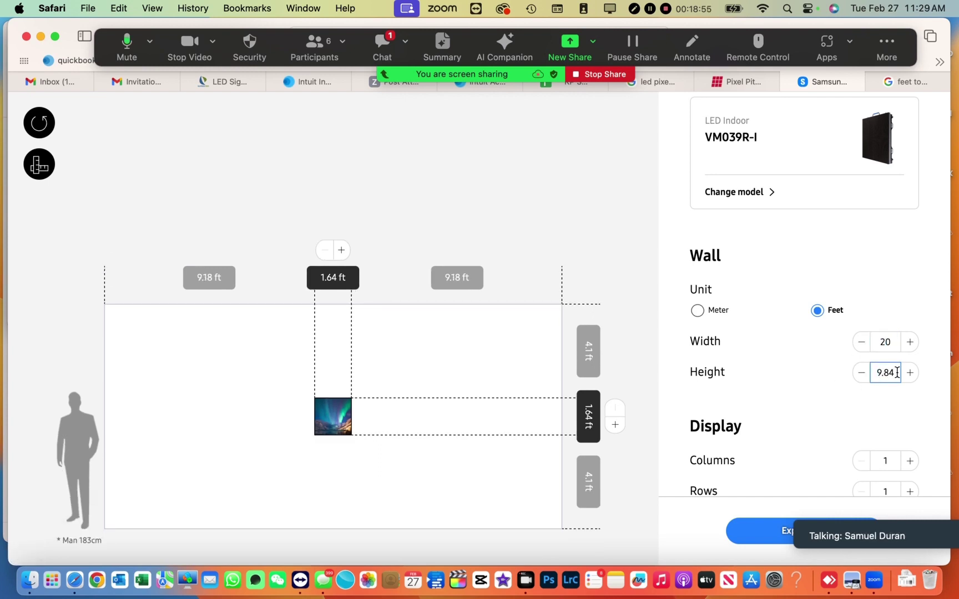
drag(895, 373, 861, 378)
text(10)
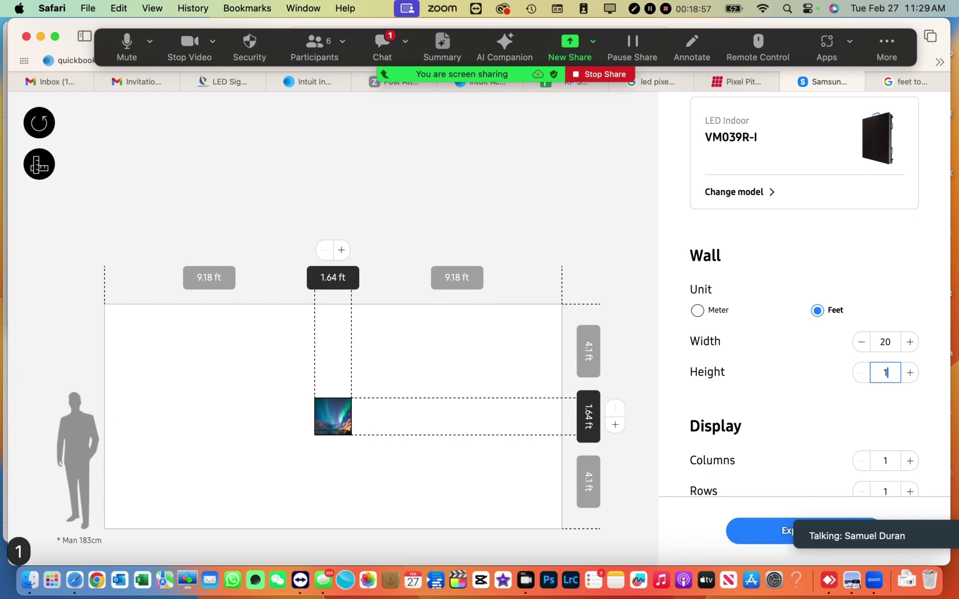
click(808, 393)
- Fit displays to the wall, filling it with 12 columns by 6 rows
scroll(807, 393, down, 2)
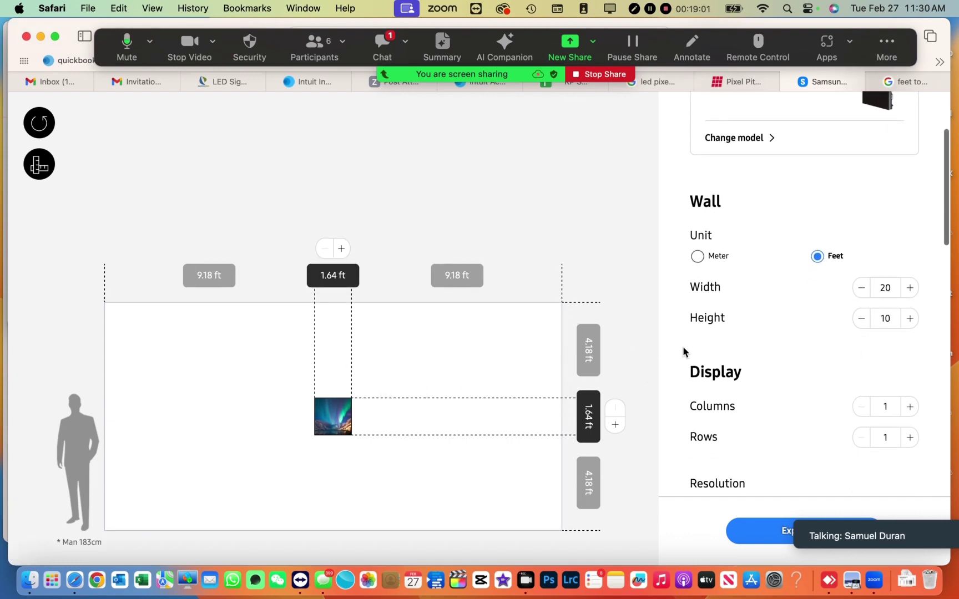
scroll(747, 385, down, 6)
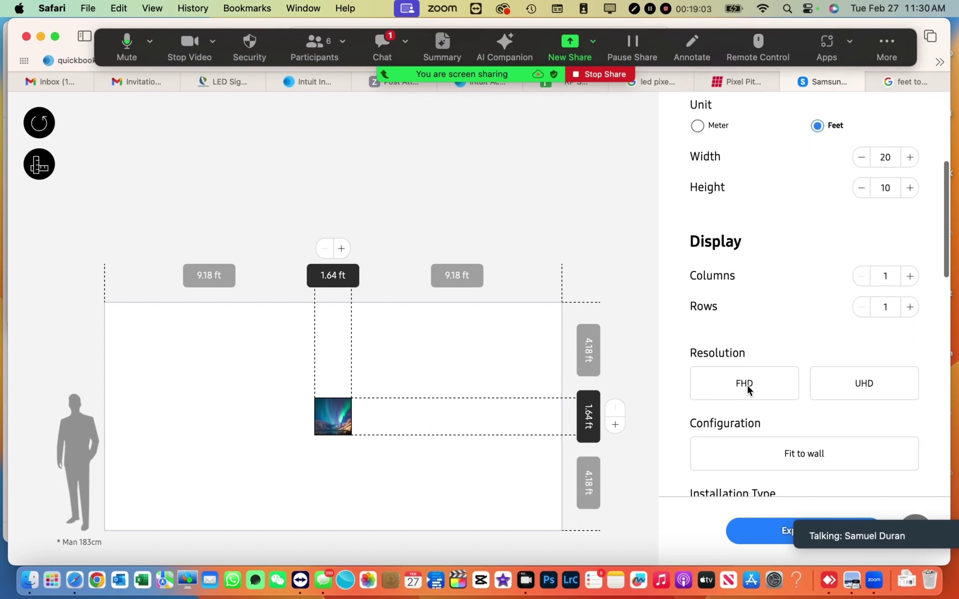
click(799, 387)
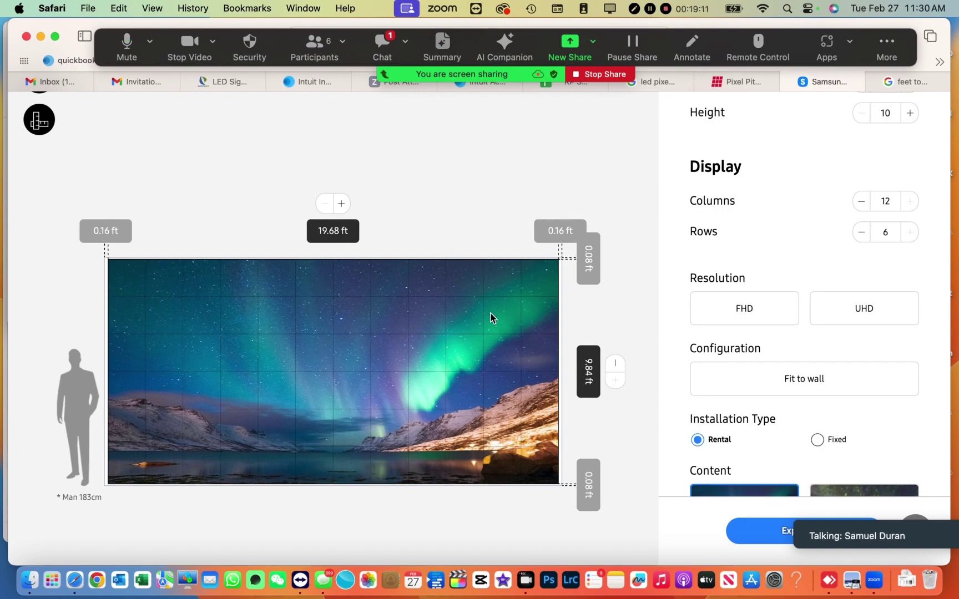
scroll(486, 313, down, 10)
scroll(482, 313, down, 1)
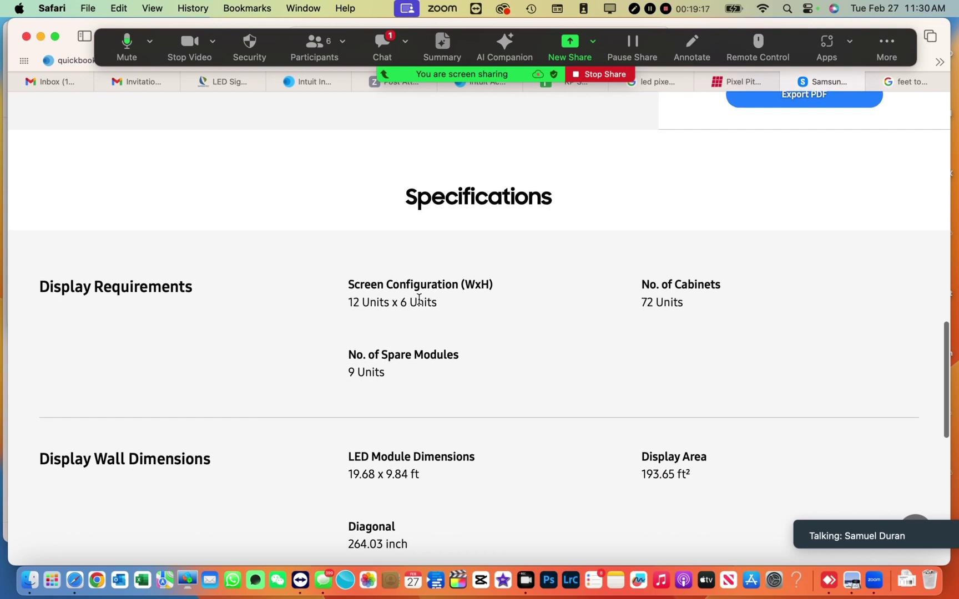
scroll(408, 313, down, 5)
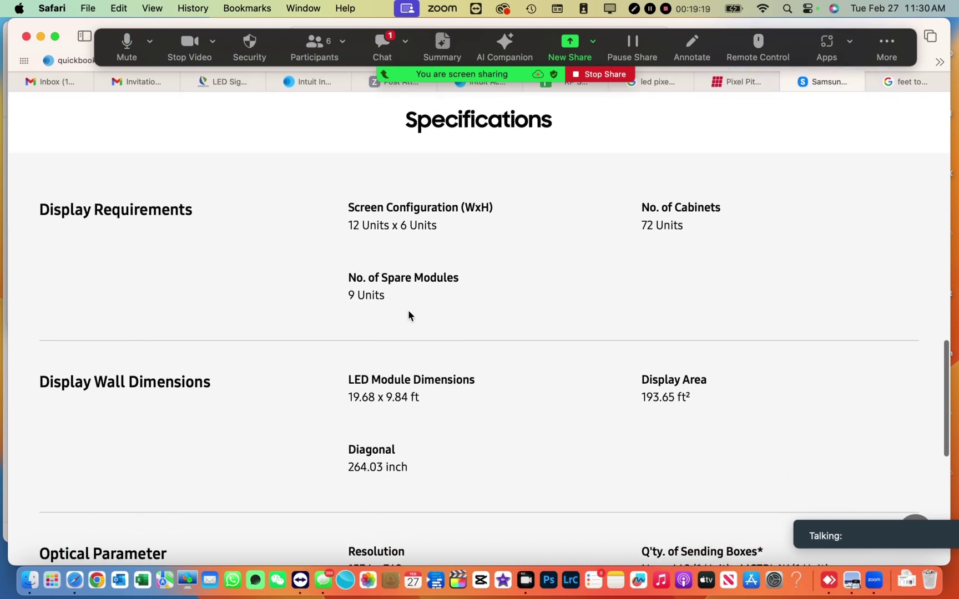
scroll(408, 315, down, 8)
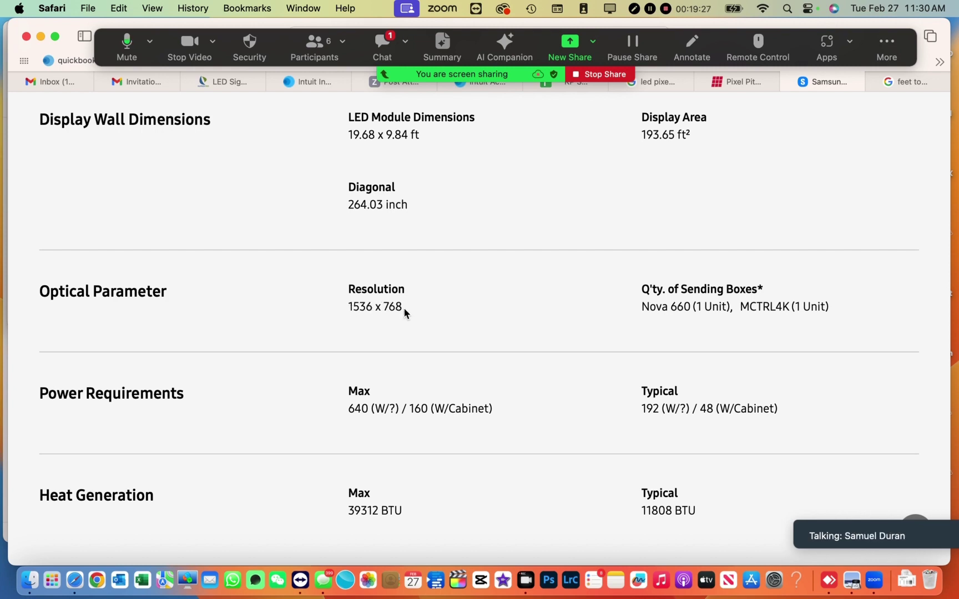
scroll(505, 314, down, 6)
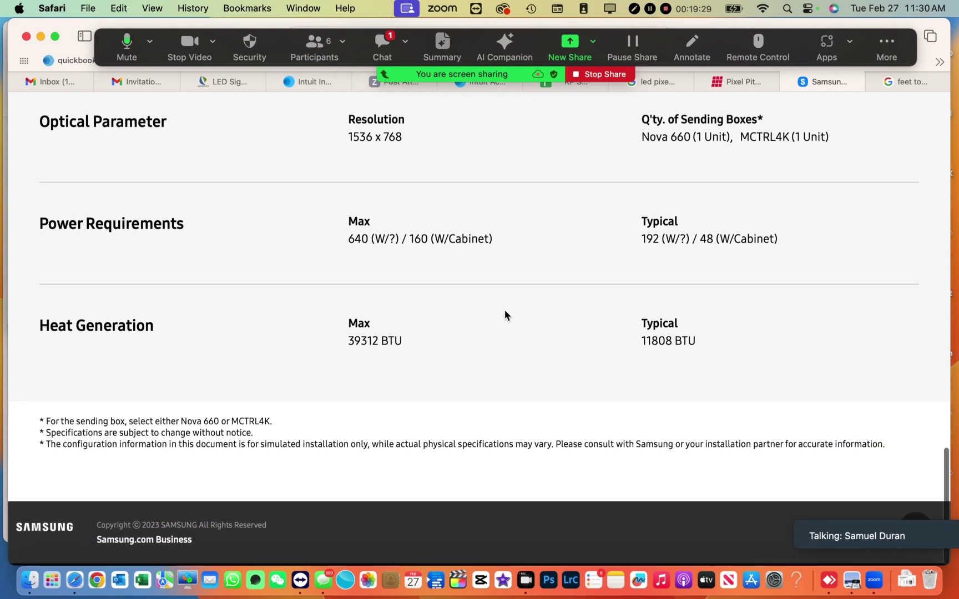
scroll(505, 315, up, 2)
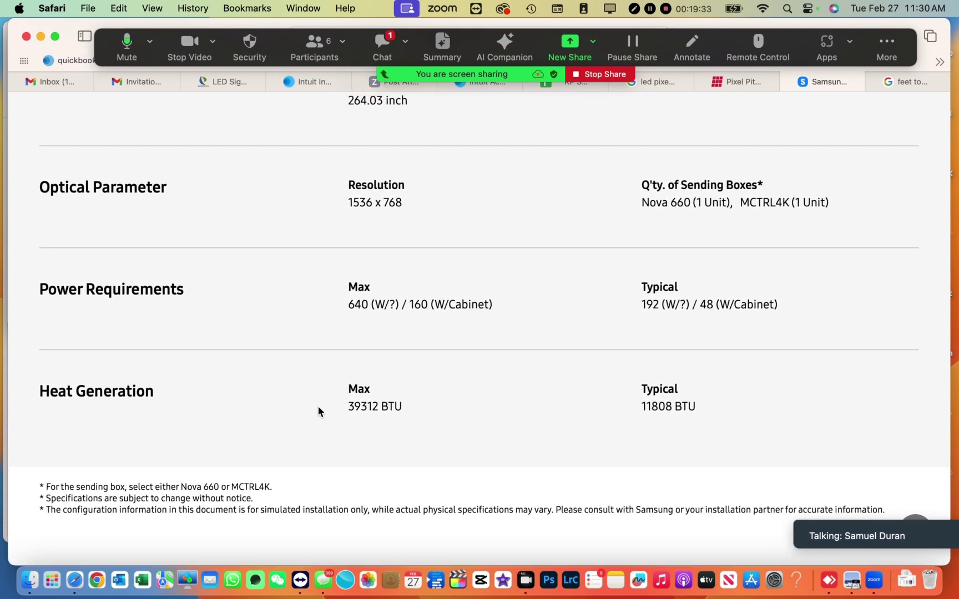
scroll(185, 361, up, 1)
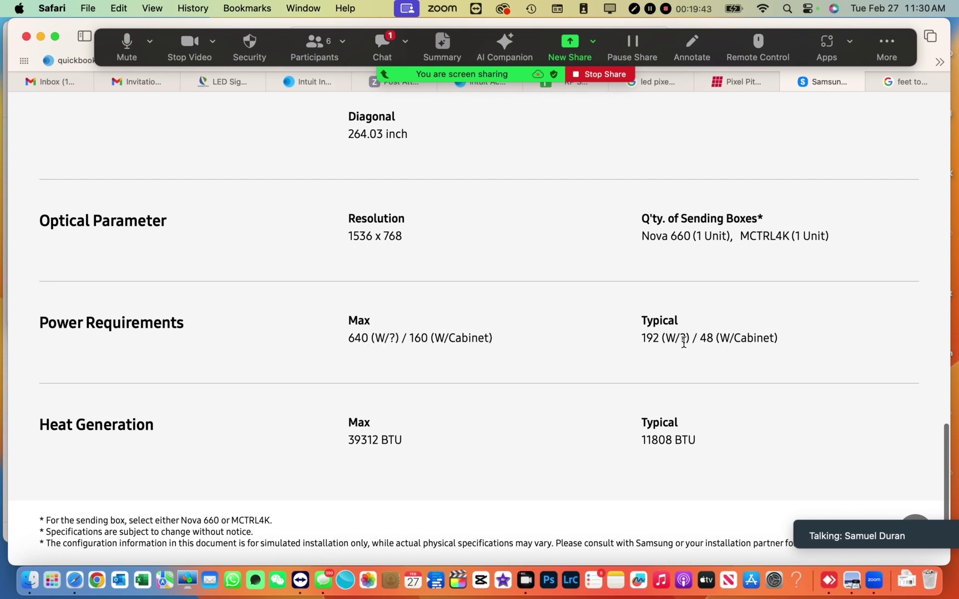
scroll(682, 329, up, 2)
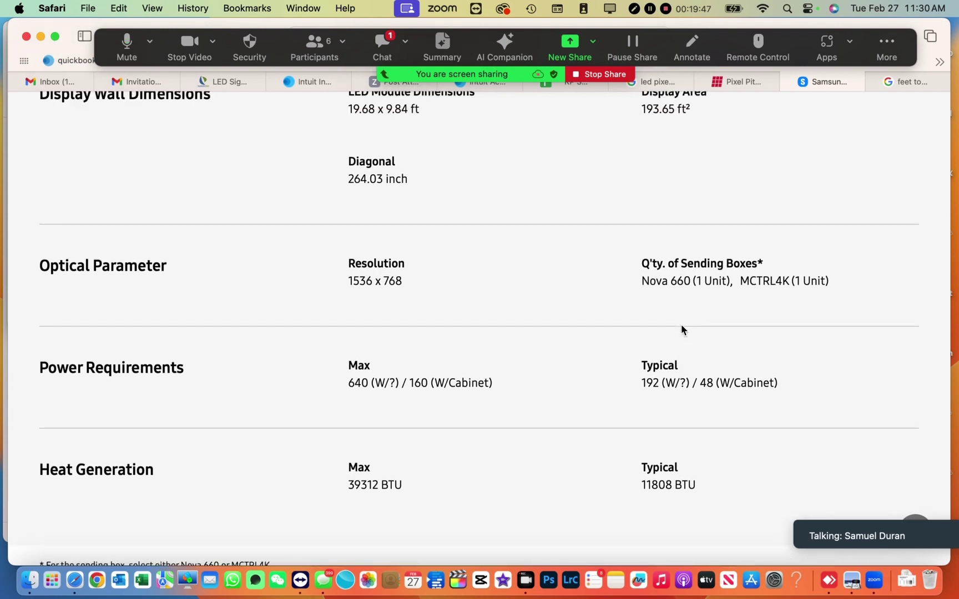
scroll(682, 329, up, 5)
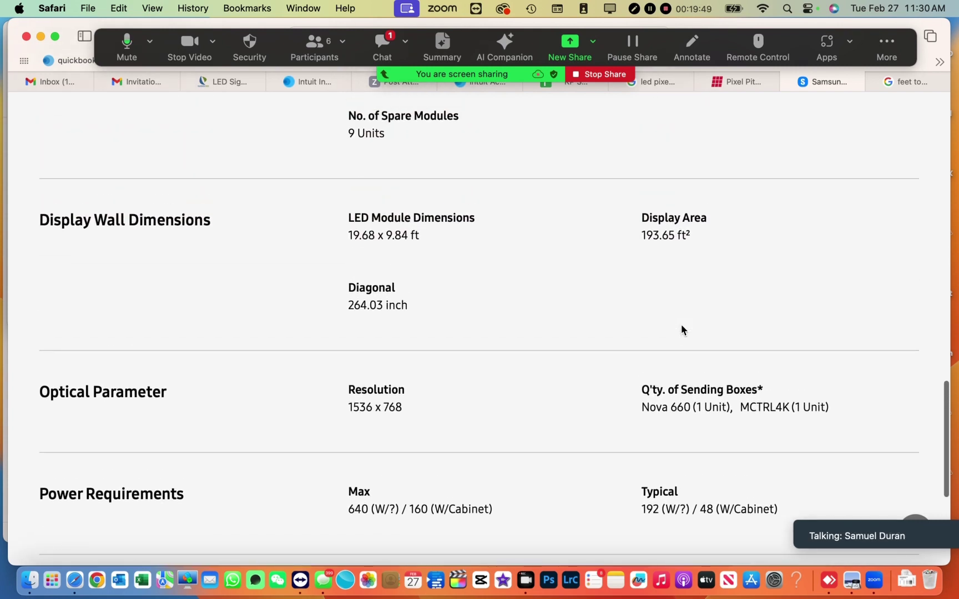
scroll(682, 318, up, 2)
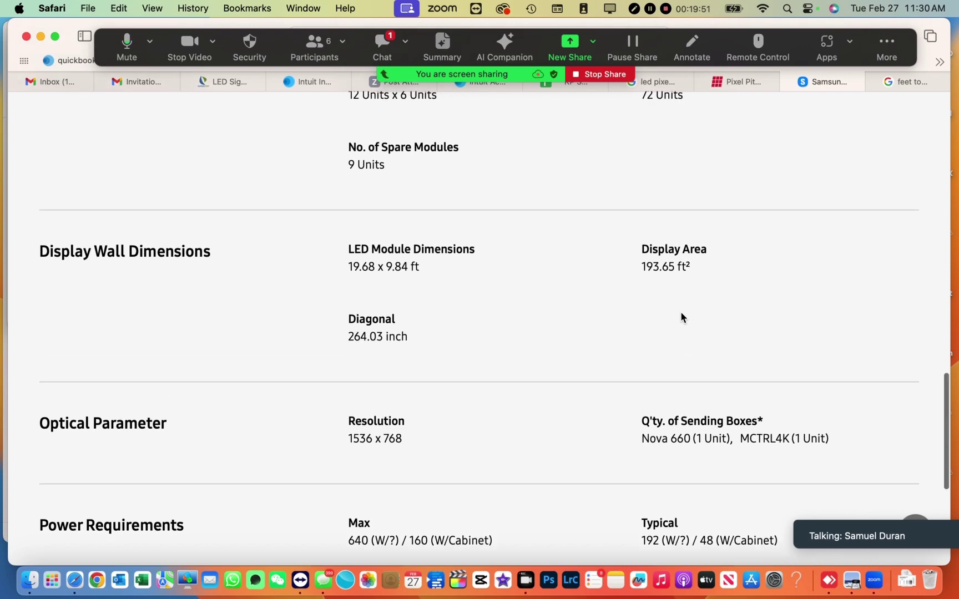
scroll(682, 317, up, 7)
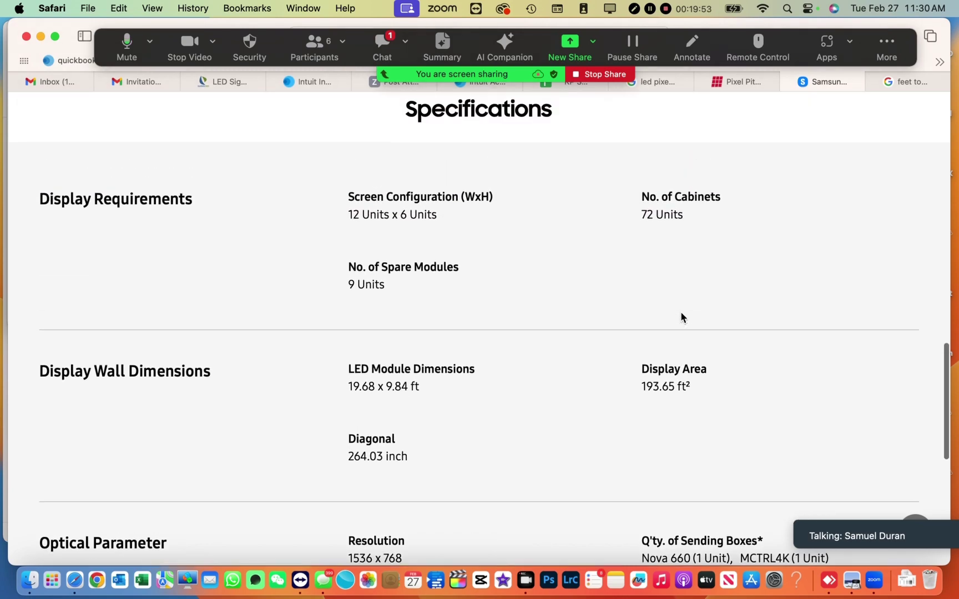
scroll(682, 317, up, 18)
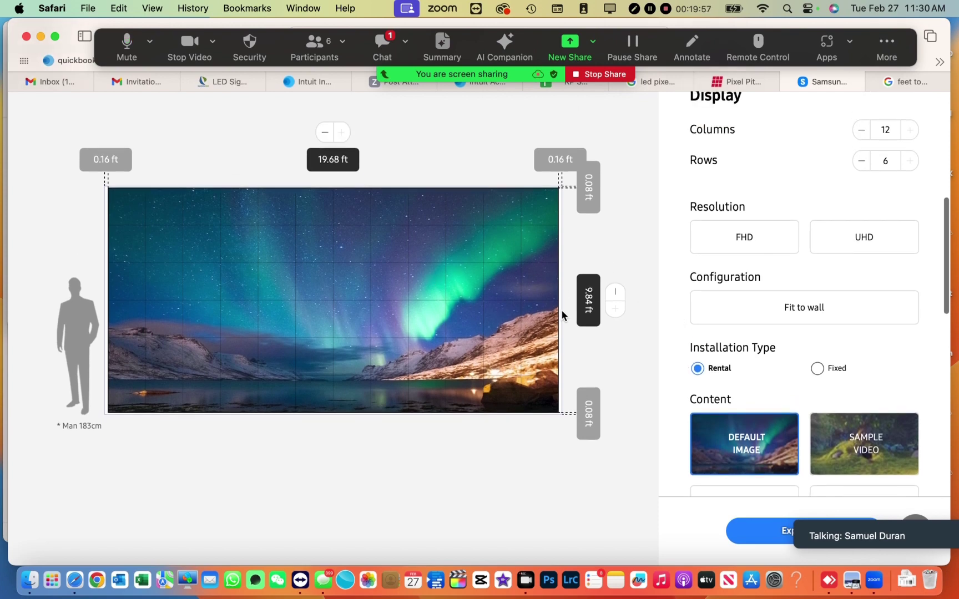
scroll(562, 312, up, 2)
scroll(562, 314, down, 7)
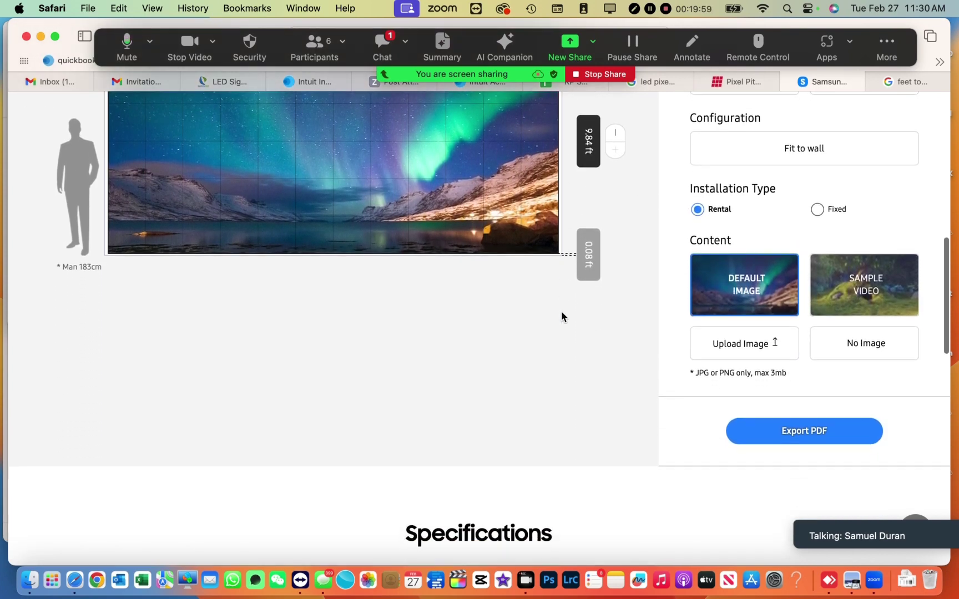
- Export the VM039R-I wall configuration to a PDF titled 'test'
click(806, 432)
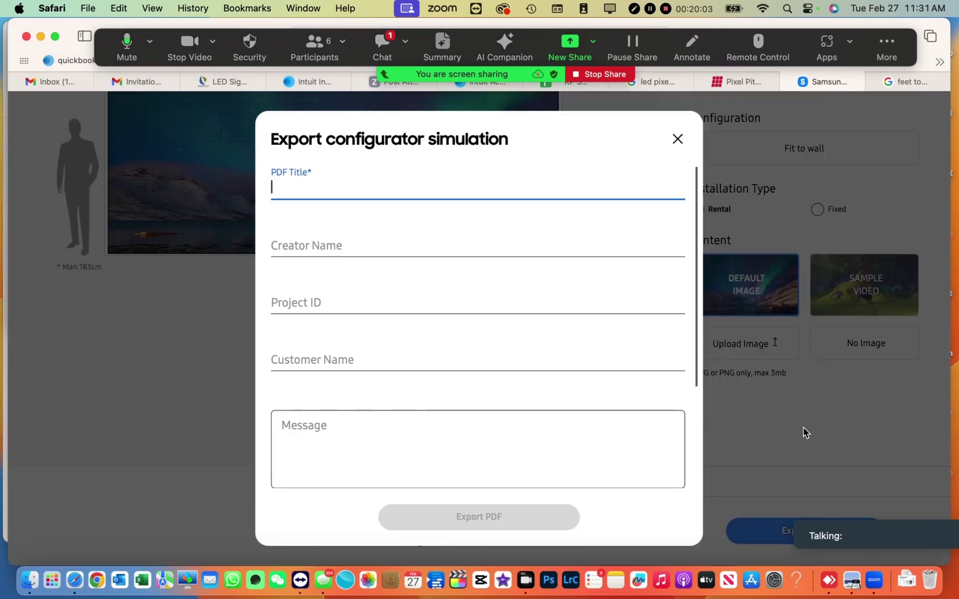
text(test)
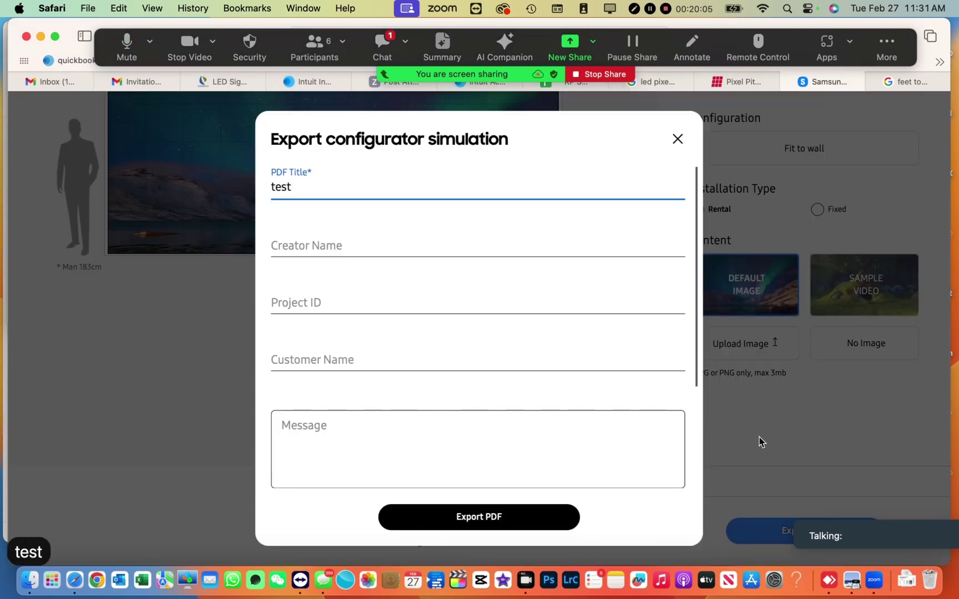
click(535, 518)
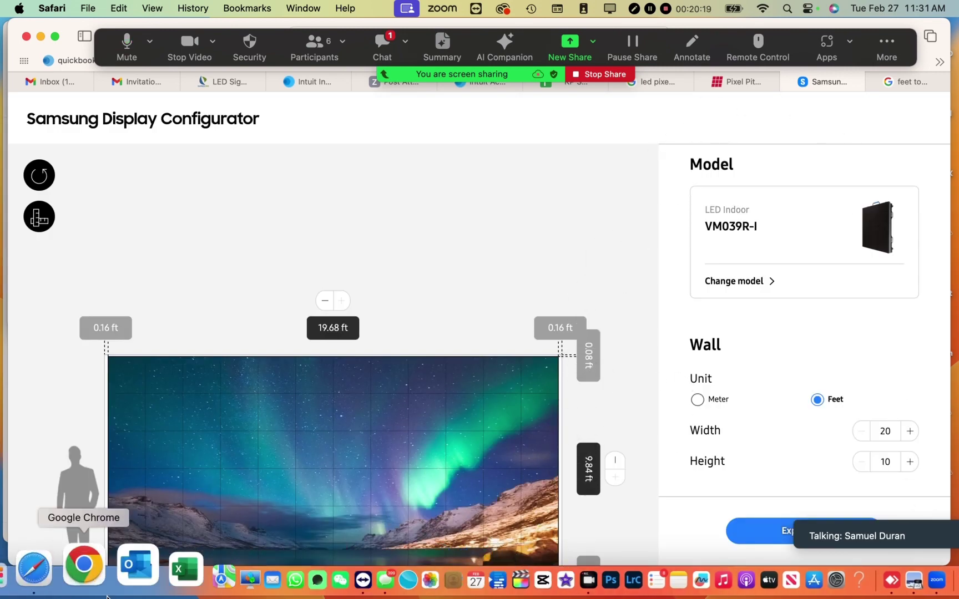
click(29, 575)
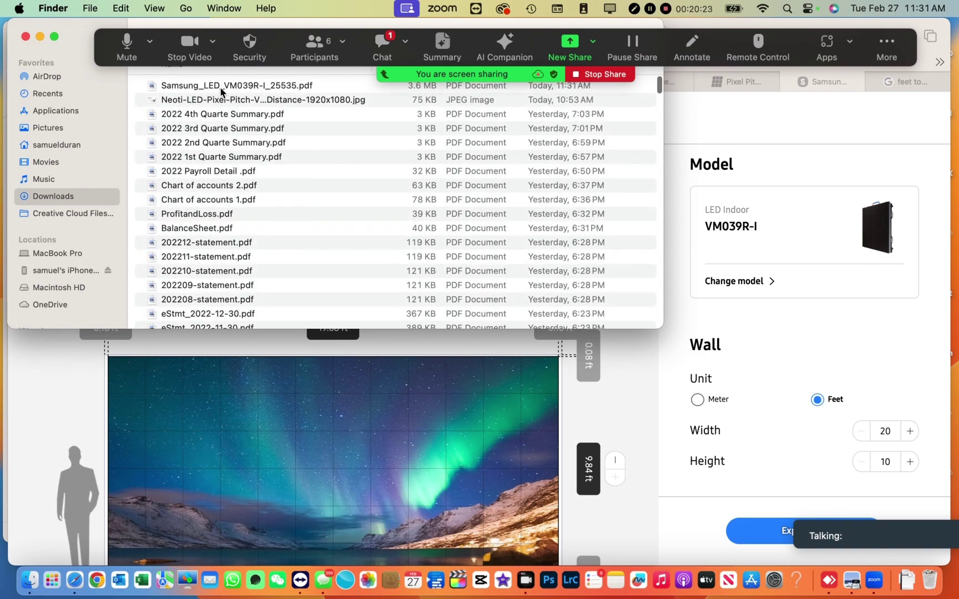
click(221, 89)
key(space)
scroll(500, 199, down, 10)
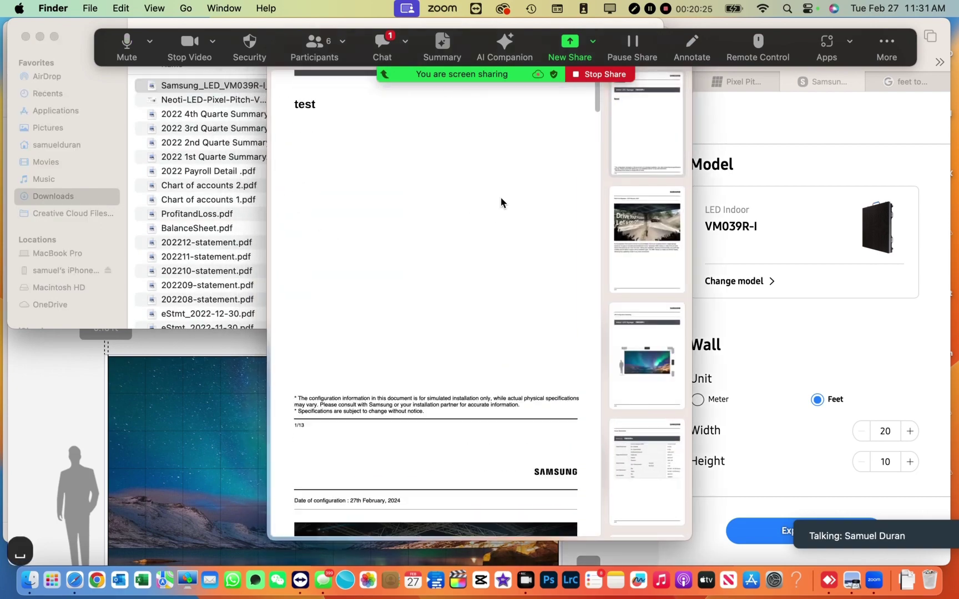
scroll(500, 198, down, 15)
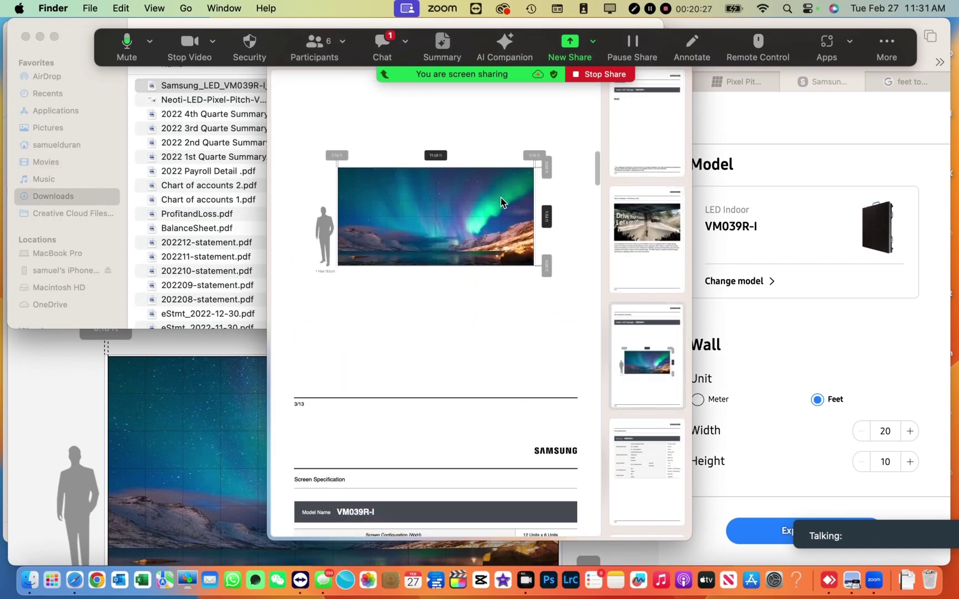
scroll(501, 198, up, 1)
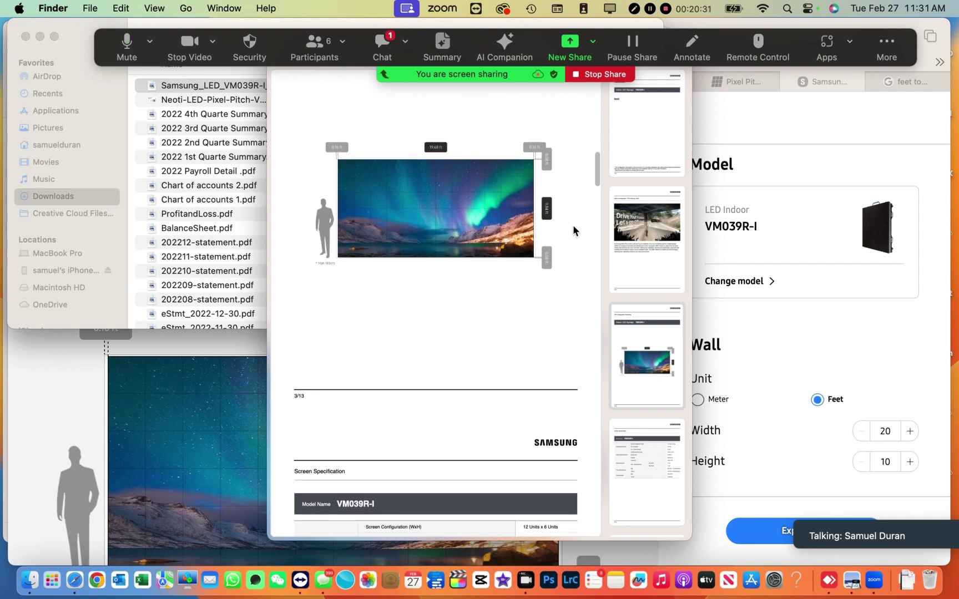
scroll(552, 224, down, 10)
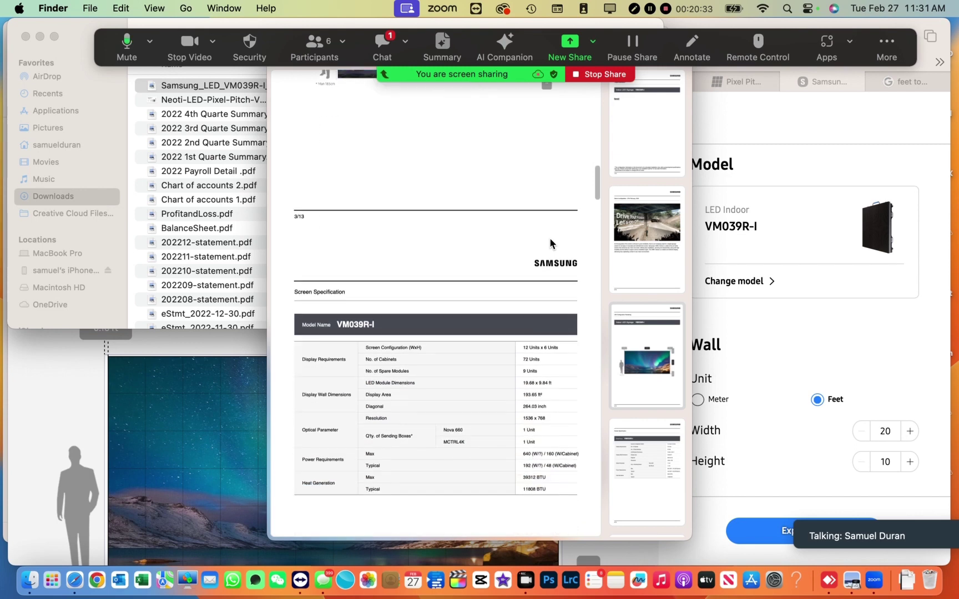
scroll(503, 334, up, 2)
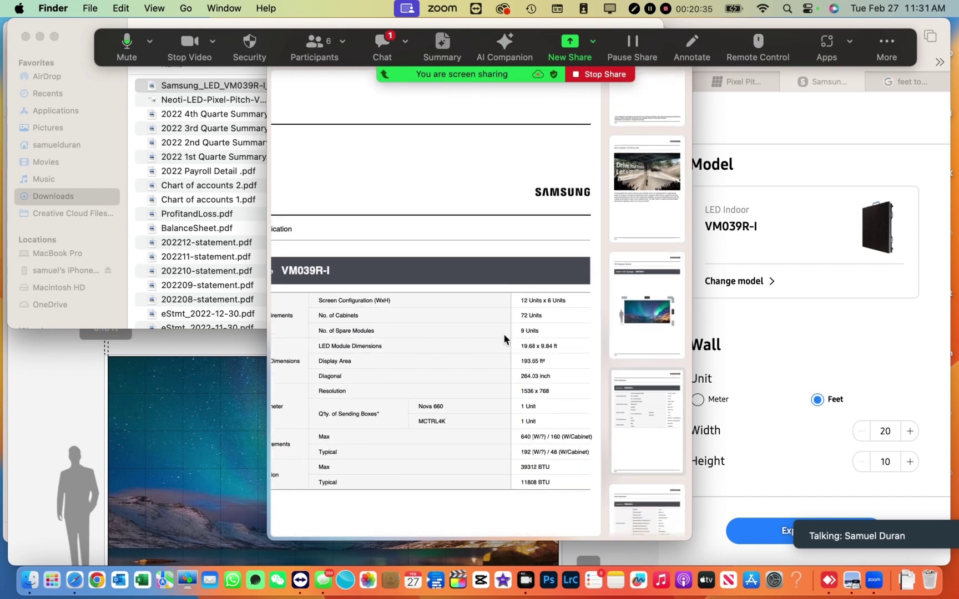
scroll(536, 347, down, 3)
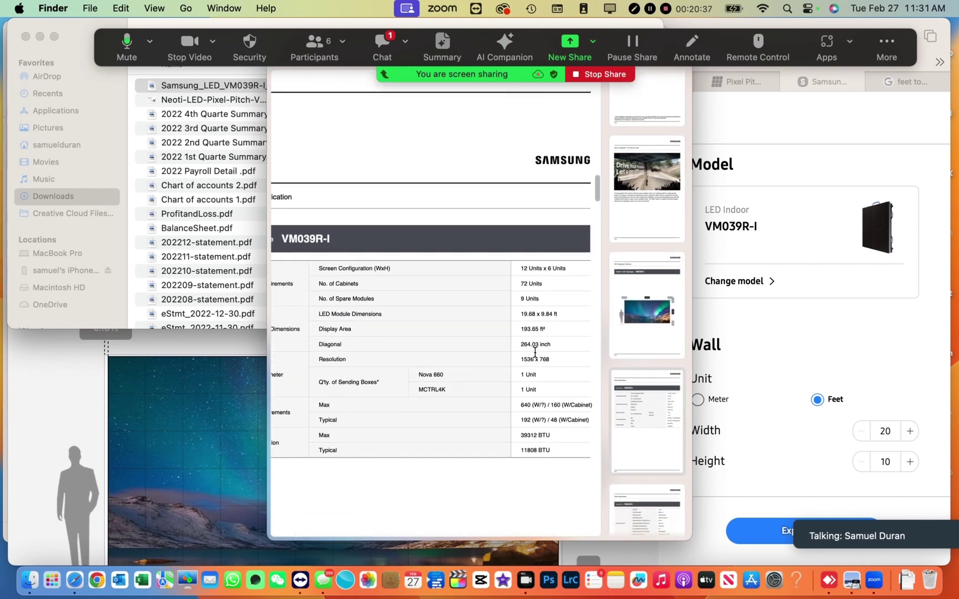
scroll(535, 352, left, 3)
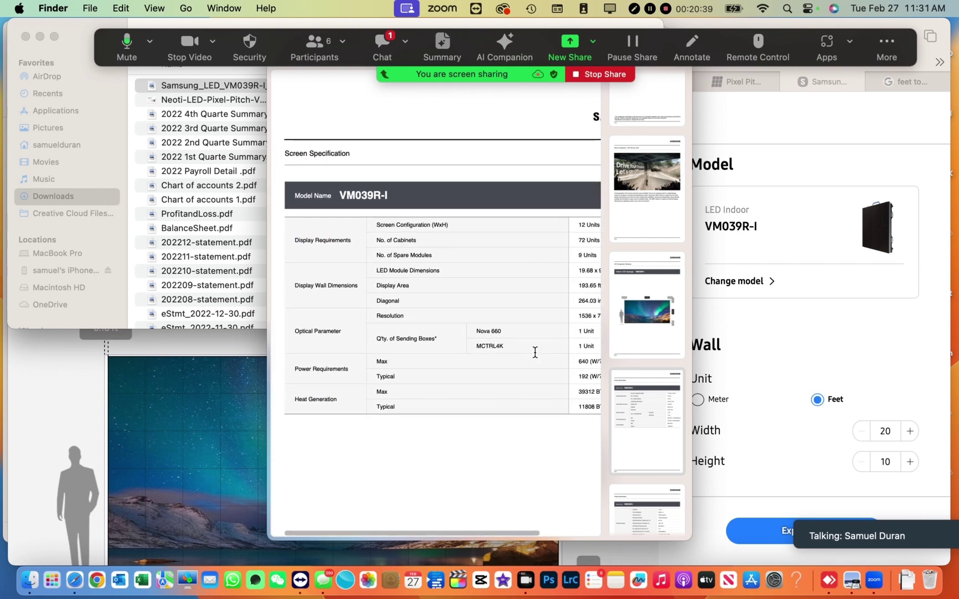
scroll(535, 351, right, 4)
scroll(535, 352, down, 1)
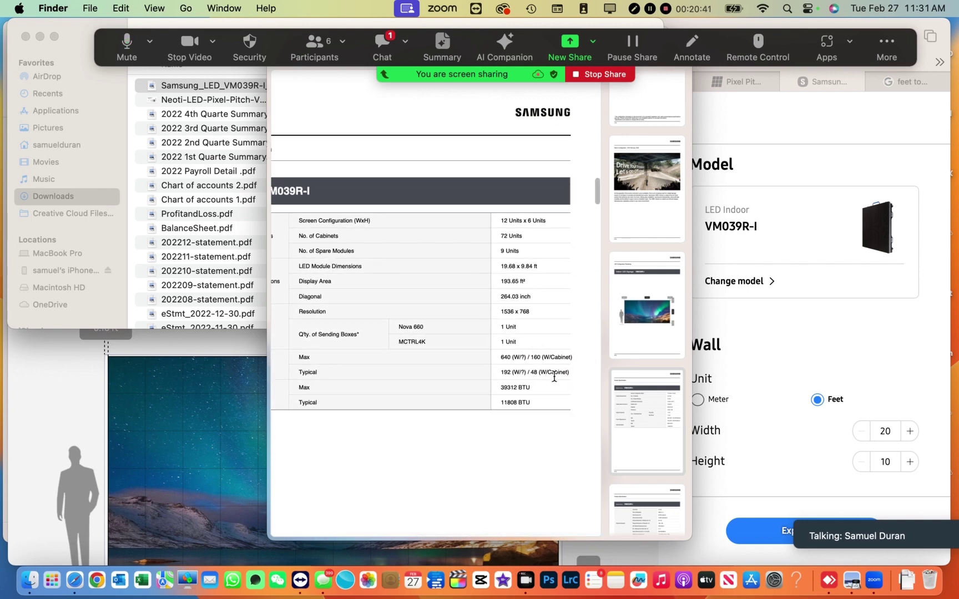
scroll(518, 370, left, 3)
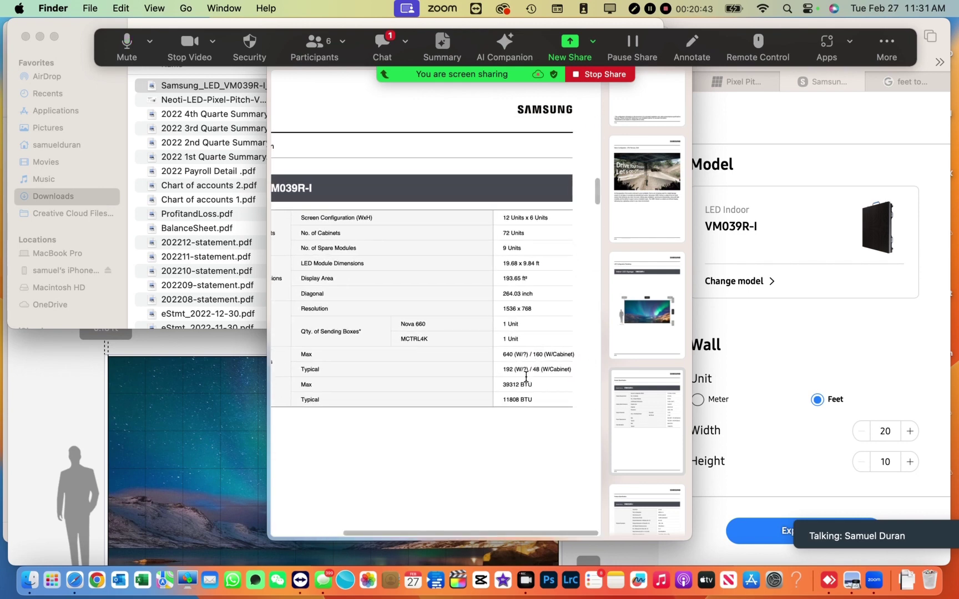
scroll(526, 377, right, 2)
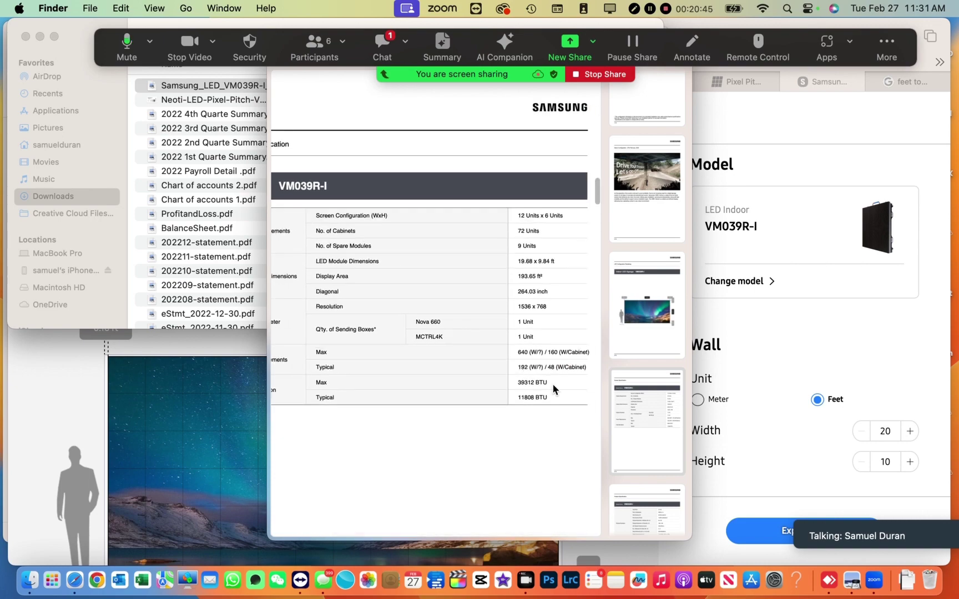
scroll(552, 384, down, 10)
scroll(552, 383, down, 12)
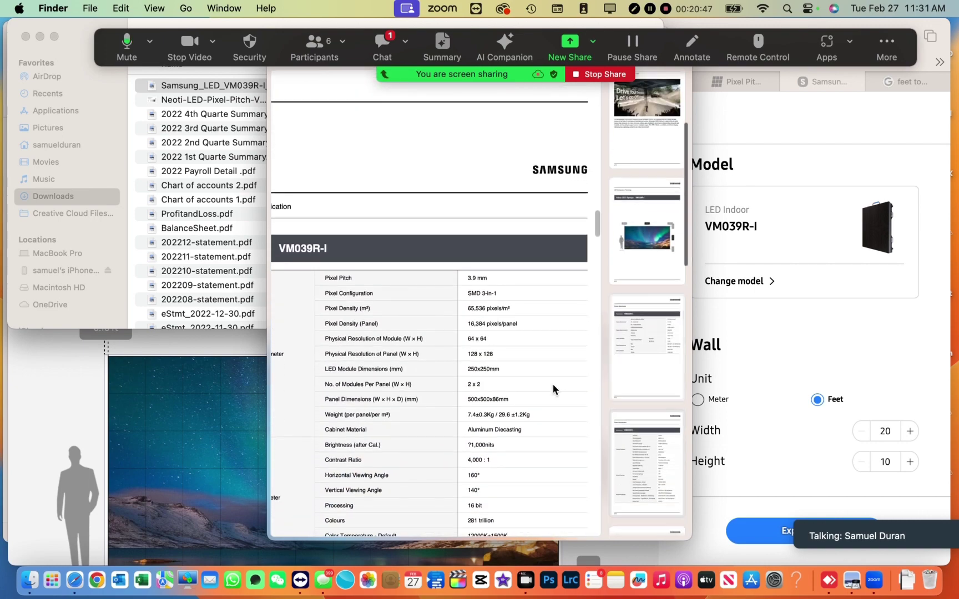
scroll(552, 383, down, 12)
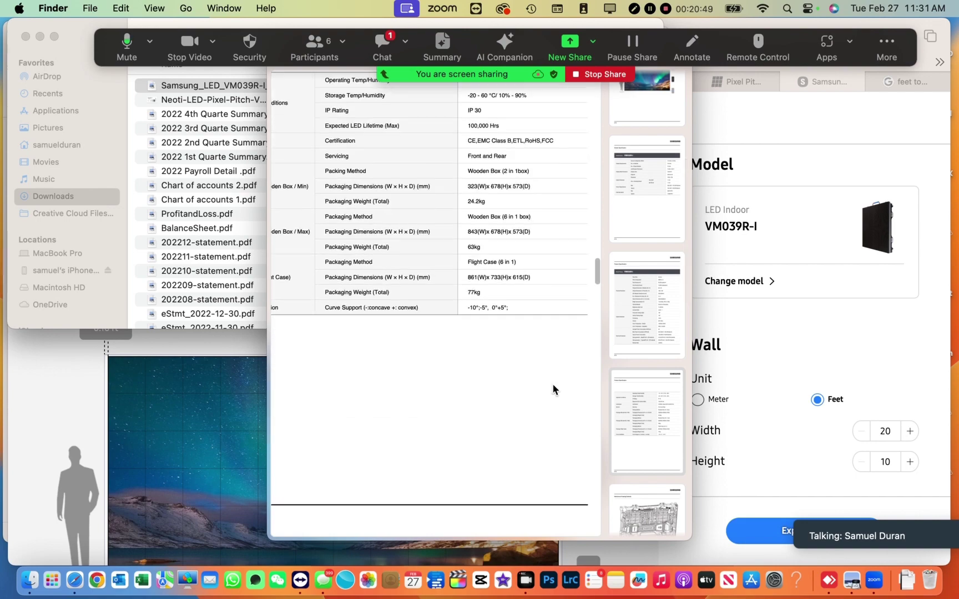
scroll(559, 404, down, 8)
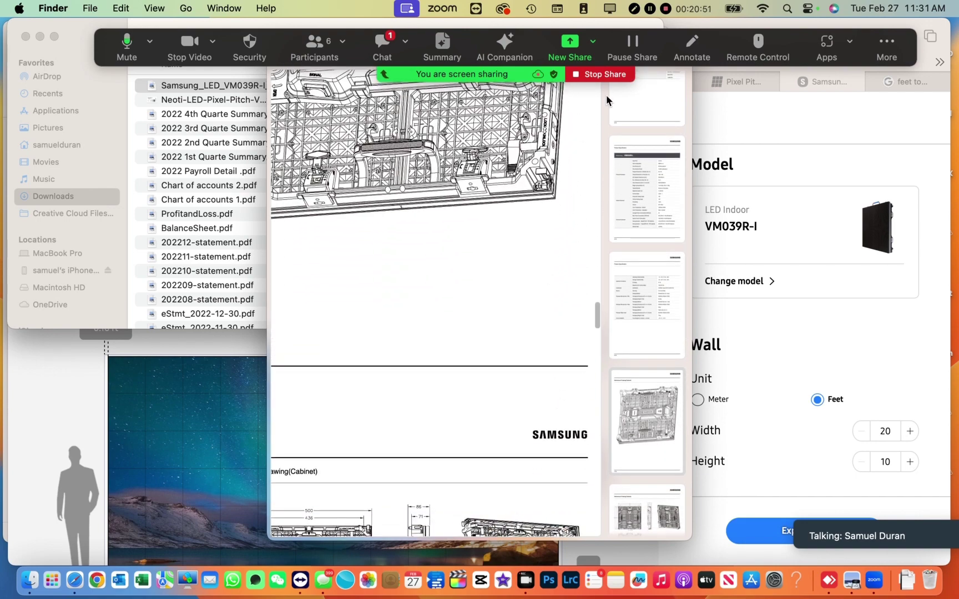
click(800, 163)
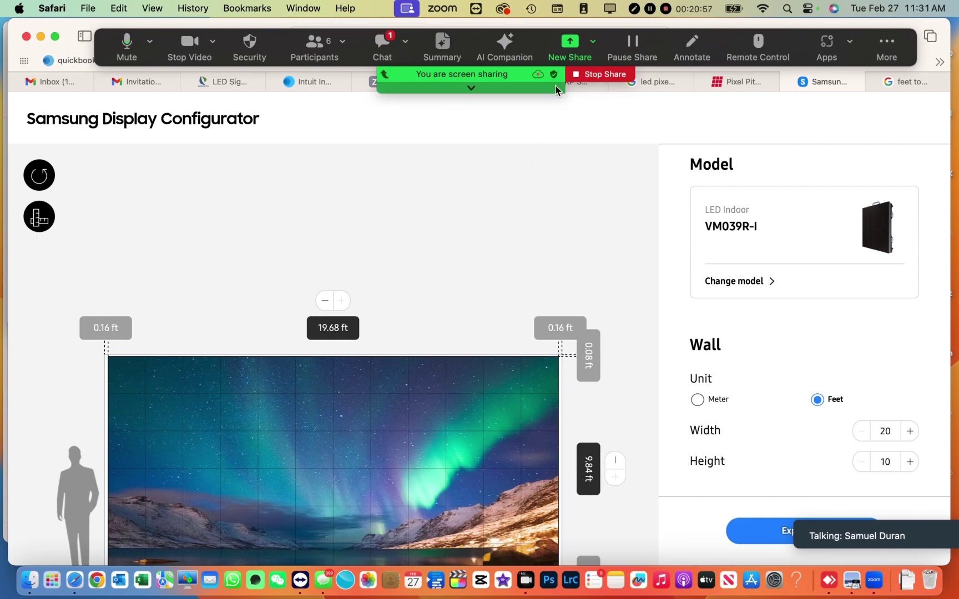
- Return to the LED Quote spreadsheet and view the P3.9 Indoor LA LT sheet
click(585, 89)
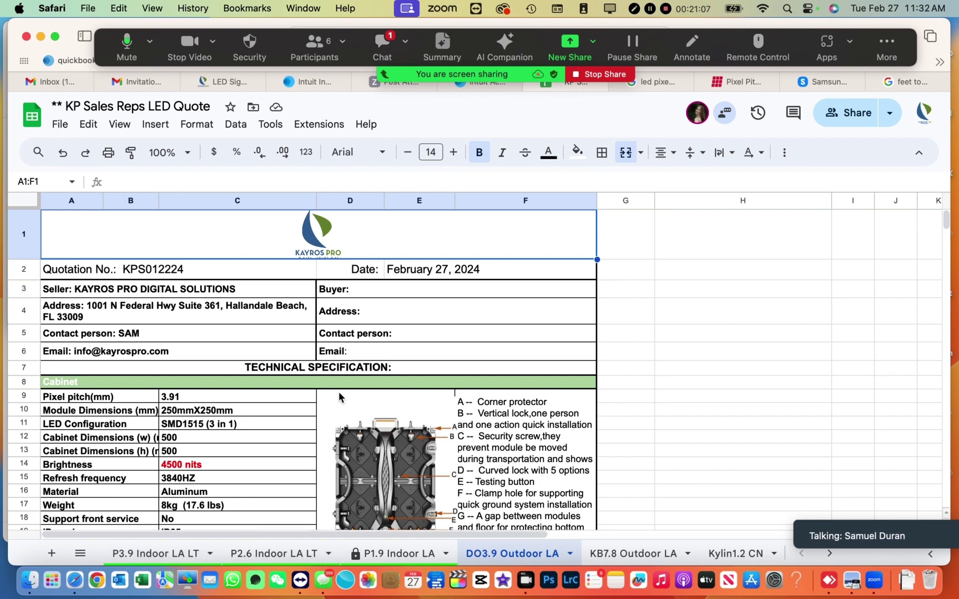
click(167, 553)
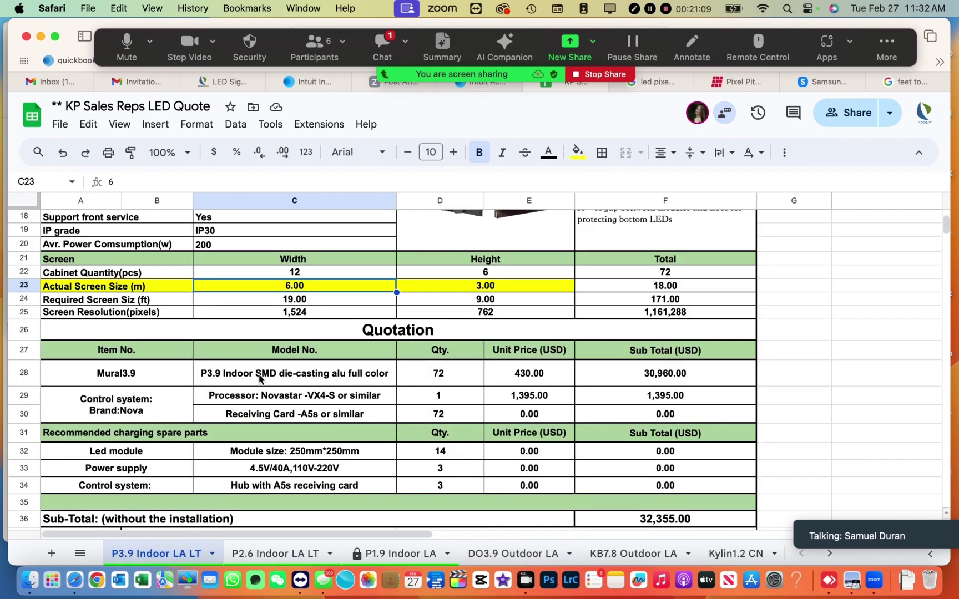
scroll(259, 378, down, 5)
scroll(259, 378, up, 7)
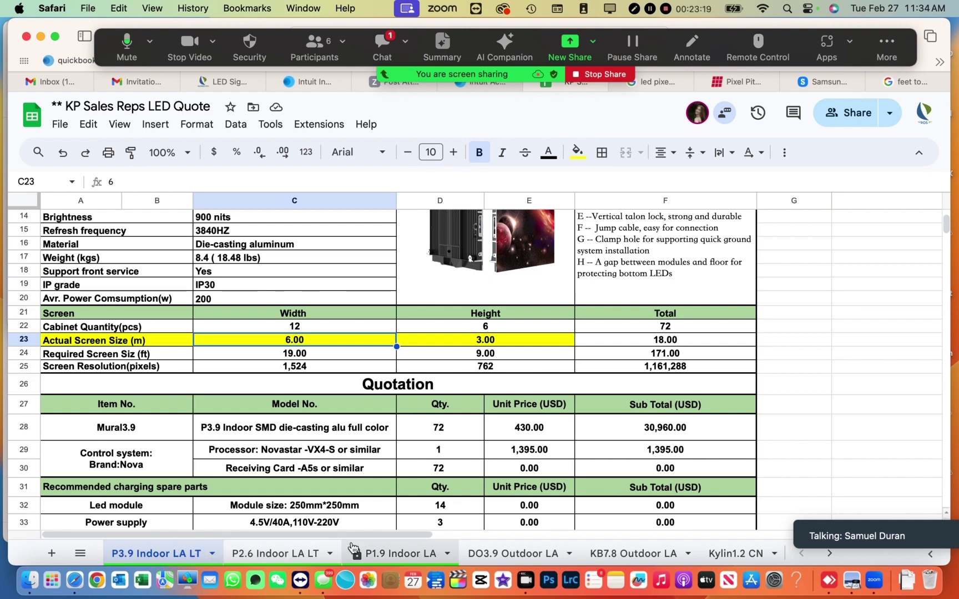
click(756, 82)
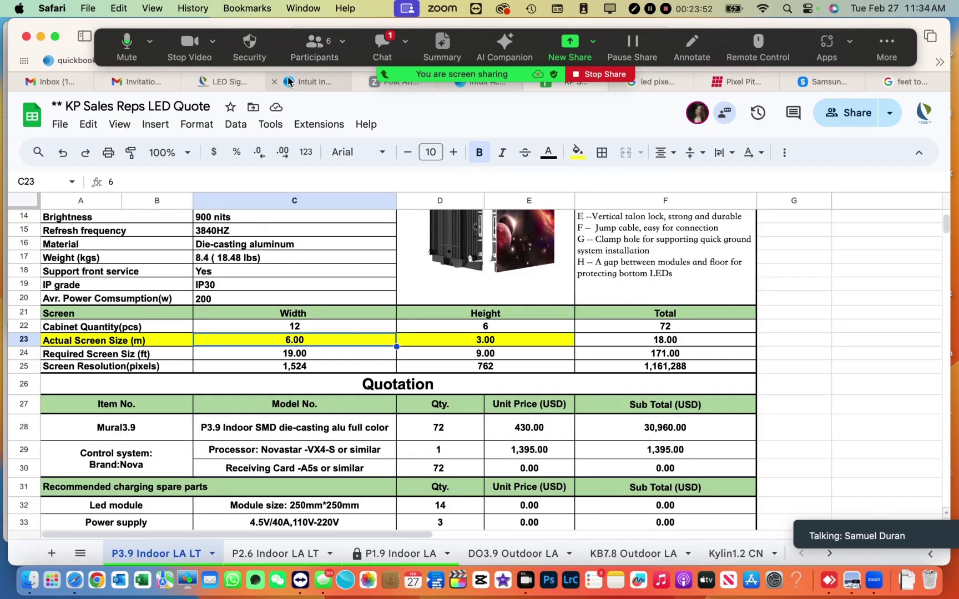
- Sign into QuickBooks with the saved password and pick the Kayros Productions, Inc. company
click(308, 82)
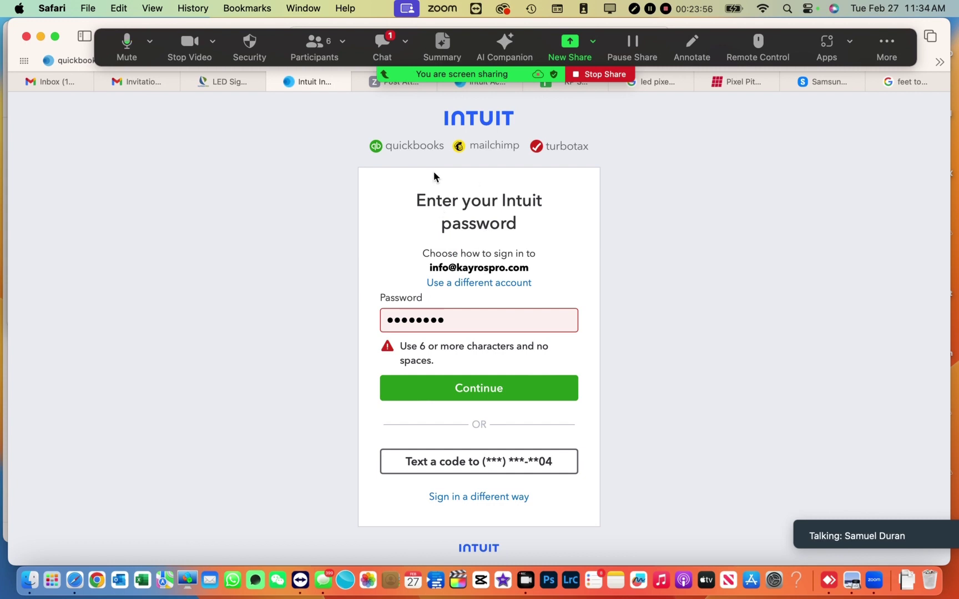
click(483, 87)
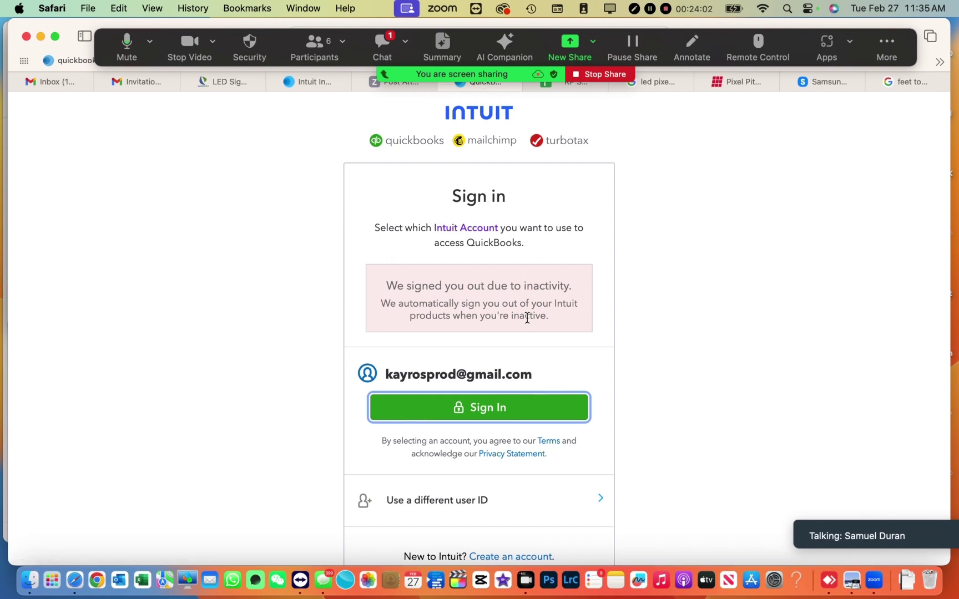
click(522, 414)
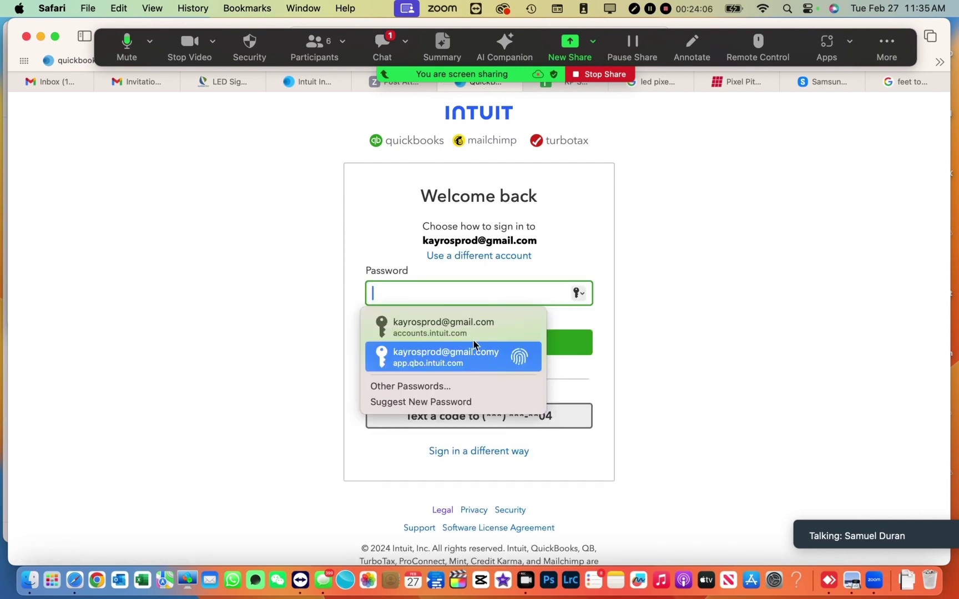
click(468, 332)
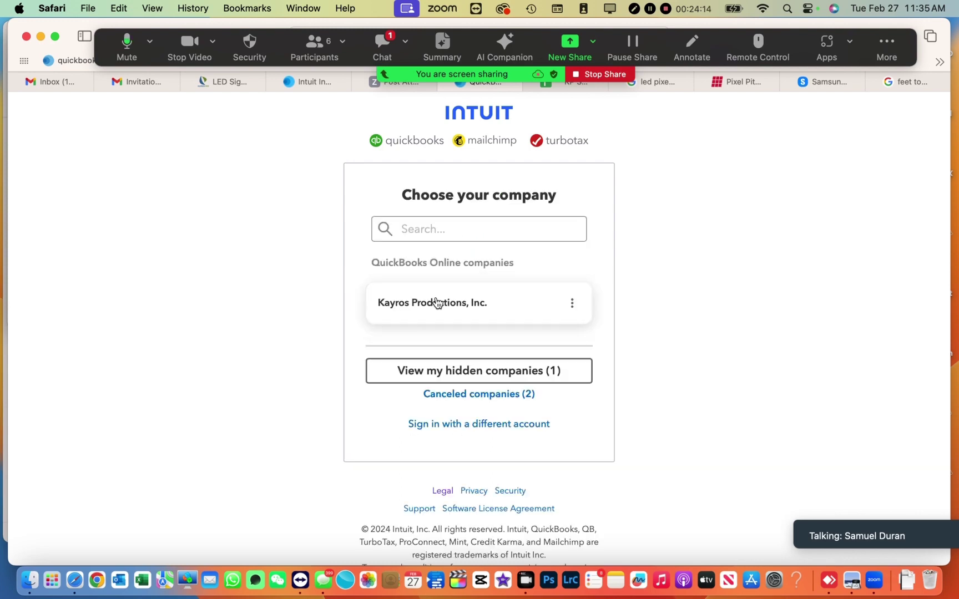
click(436, 303)
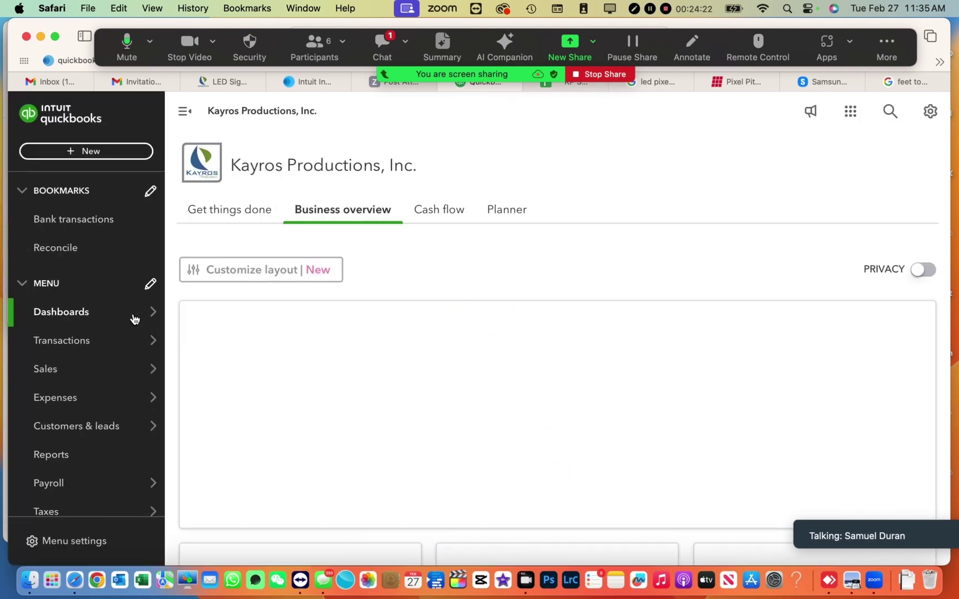
- From the Customers list, create estimate #2427 for 2 Print Shop via its row actions
mouse_move(69, 377)
mouse_move(84, 341)
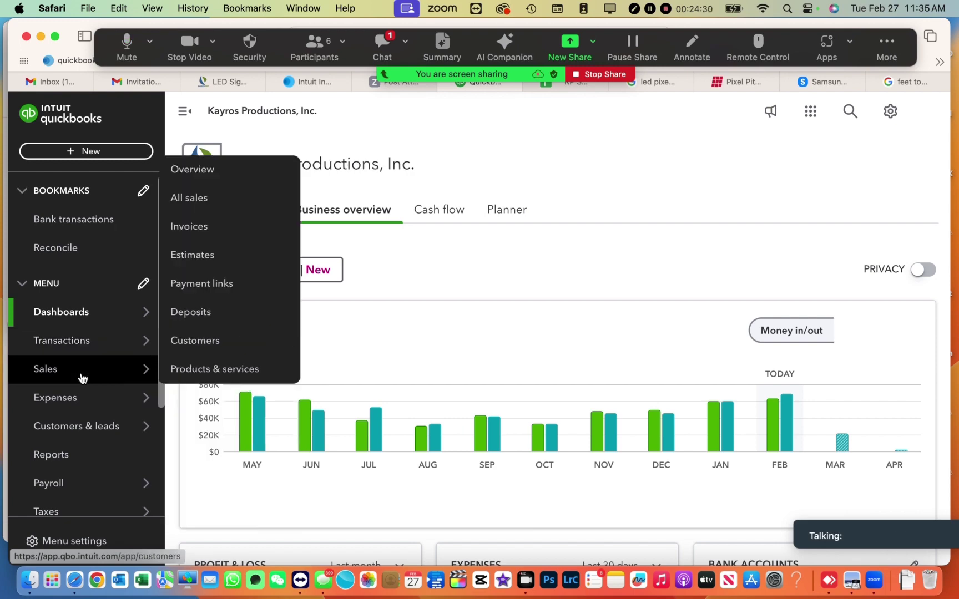
click(195, 340)
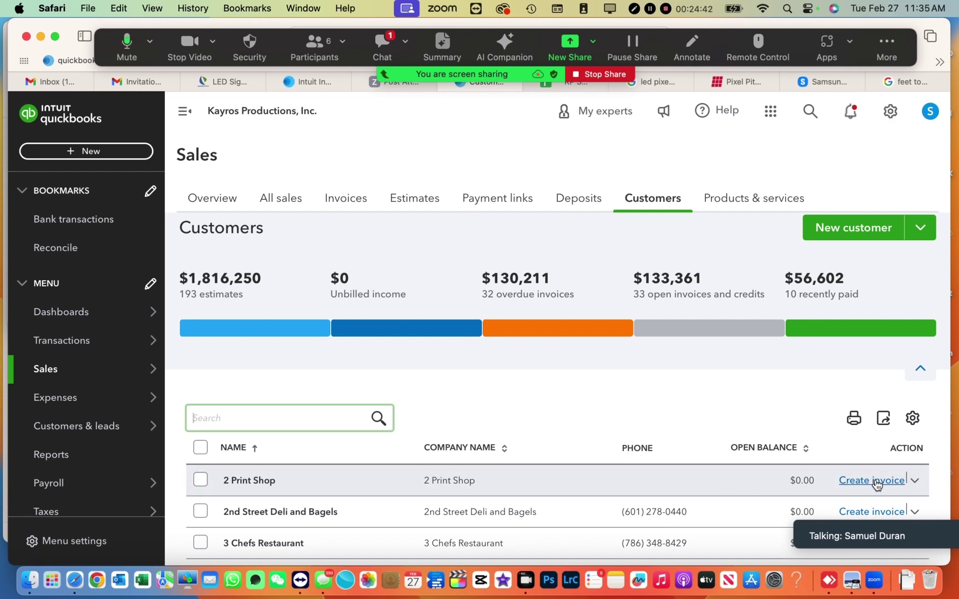
click(915, 481)
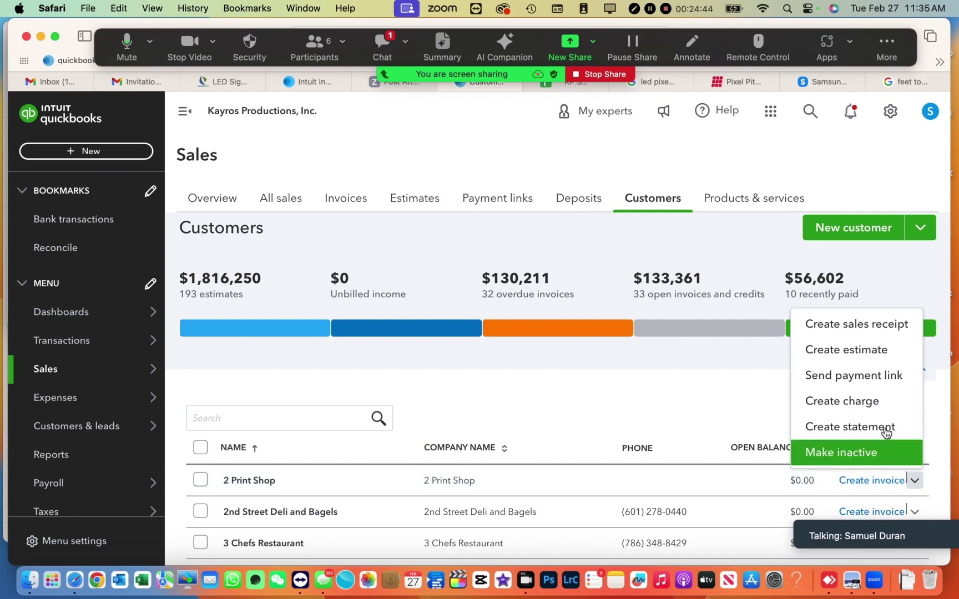
scroll(848, 351, down, 3)
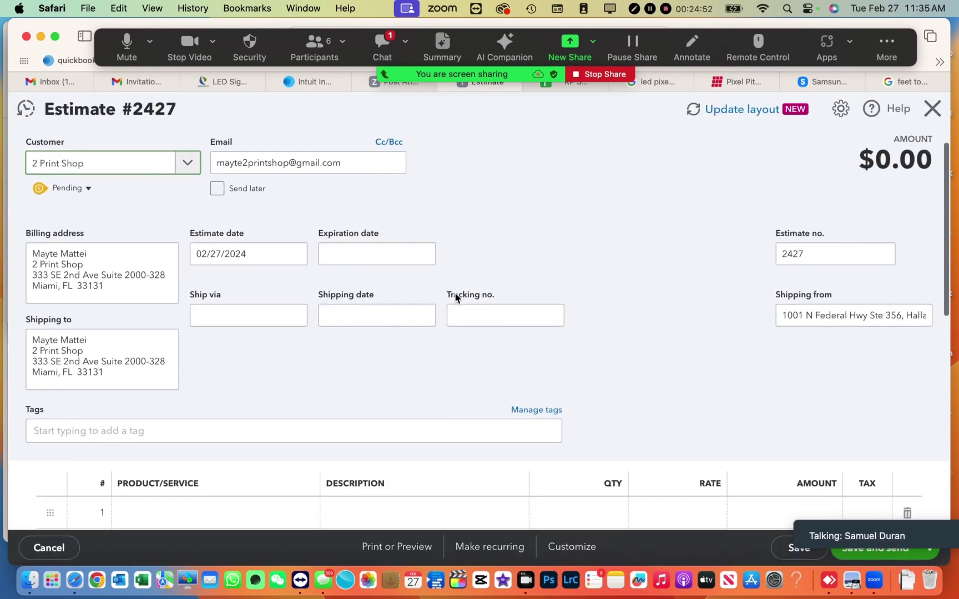
- Set the estimate's expiration date to 03/27/2024
click(423, 268)
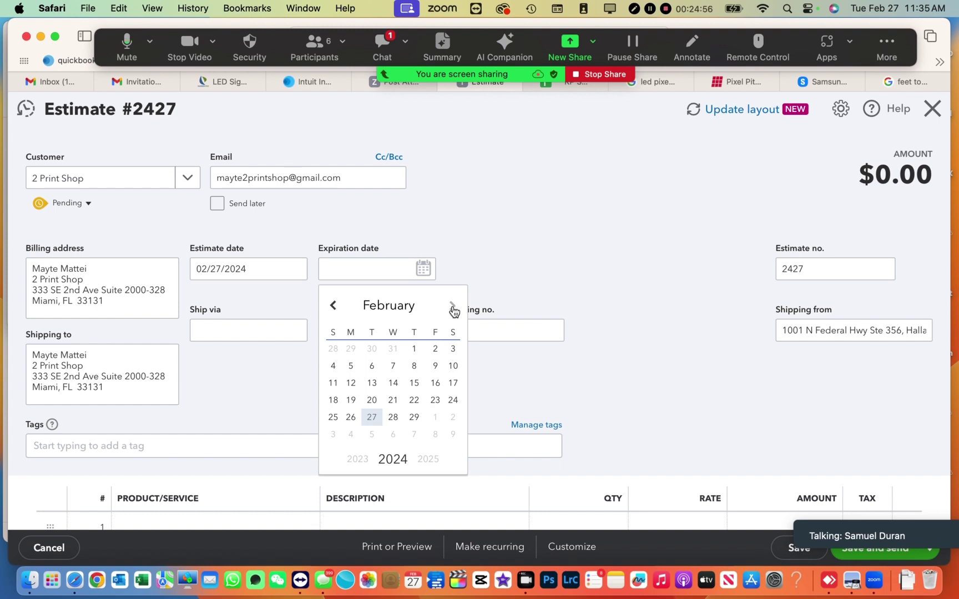
click(452, 306)
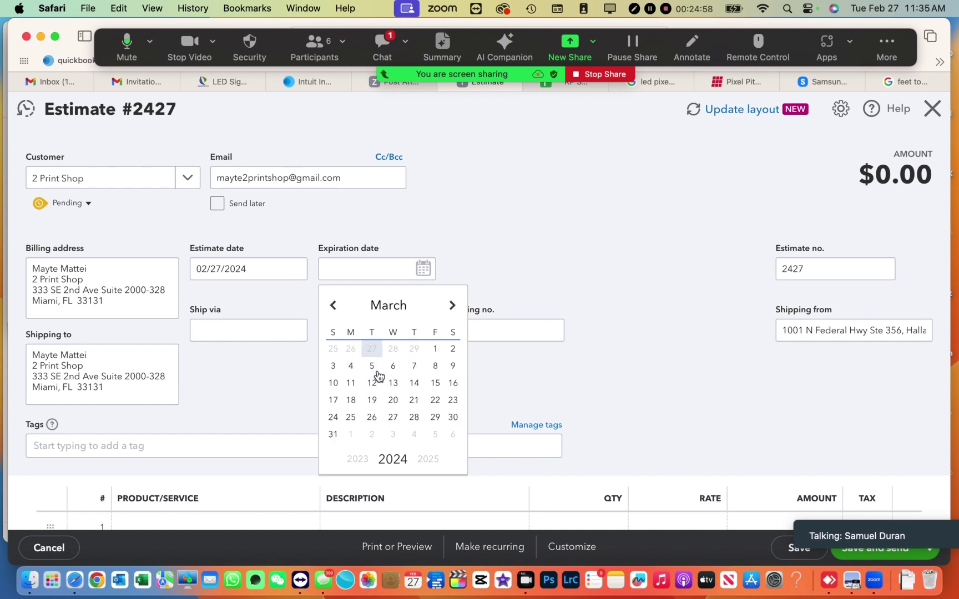
click(393, 418)
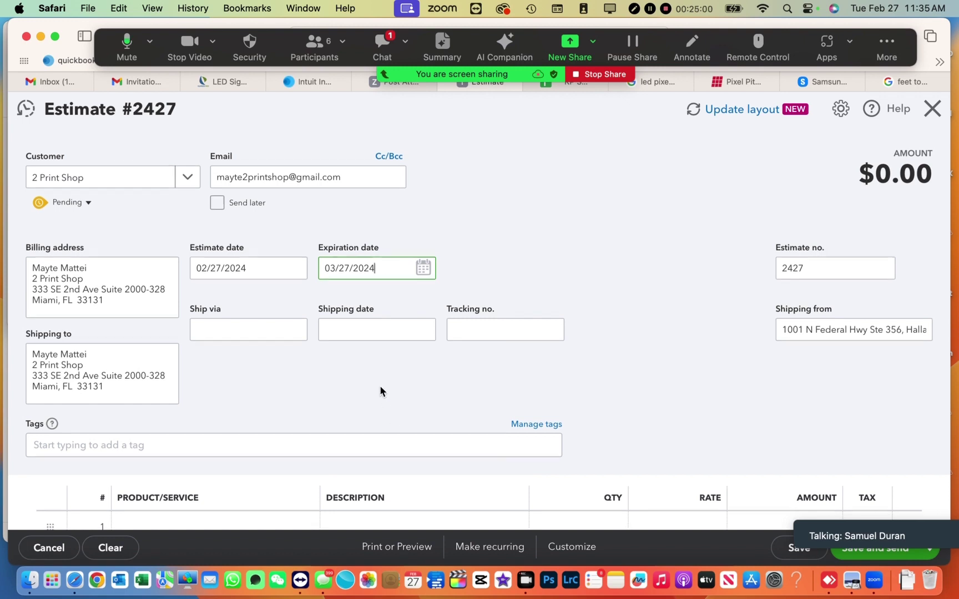
- Search line 1's product for P3.9 to list the matching LED P3.9 items
scroll(380, 391, down, 5)
click(249, 375)
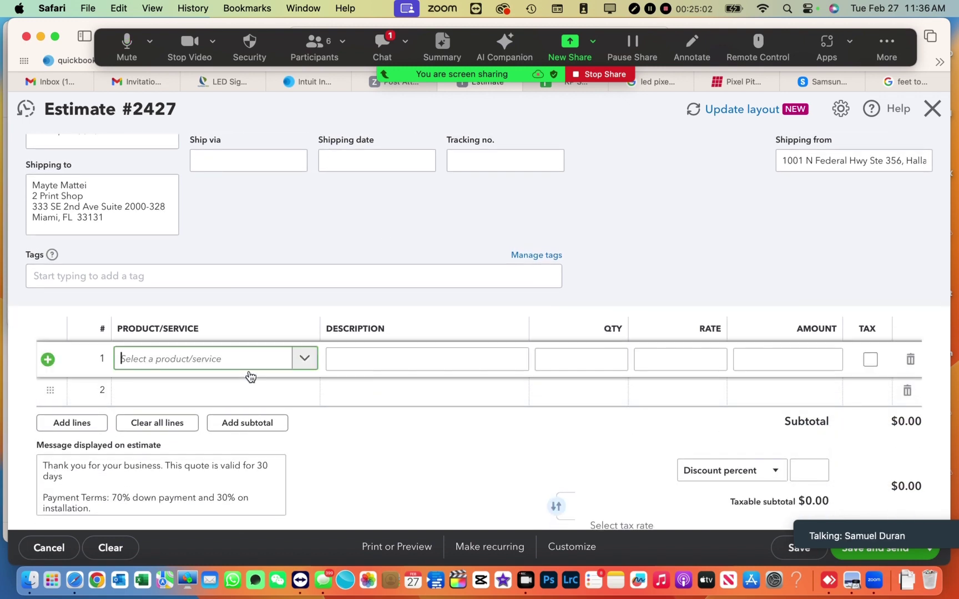
text(P)
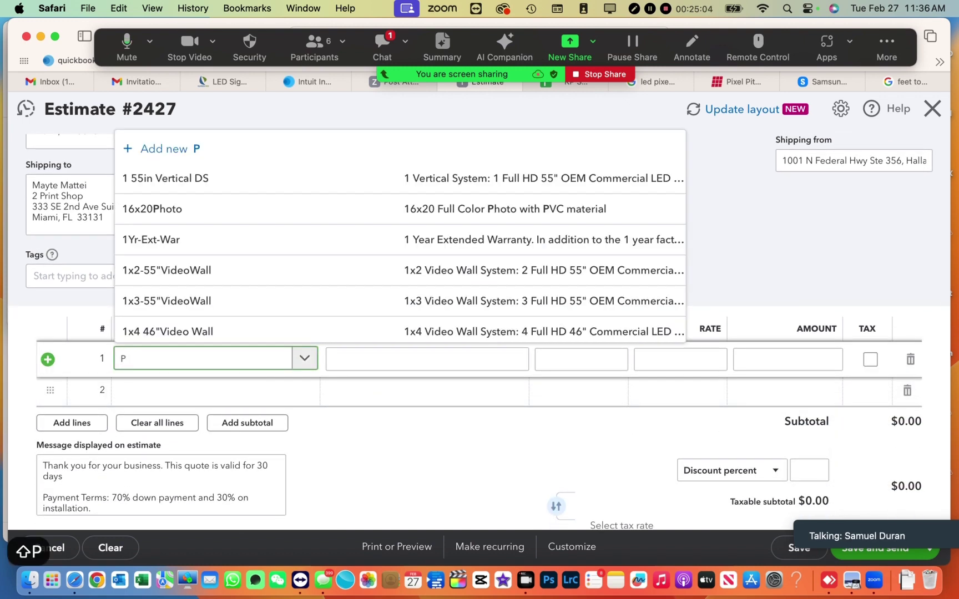
text(3.9)
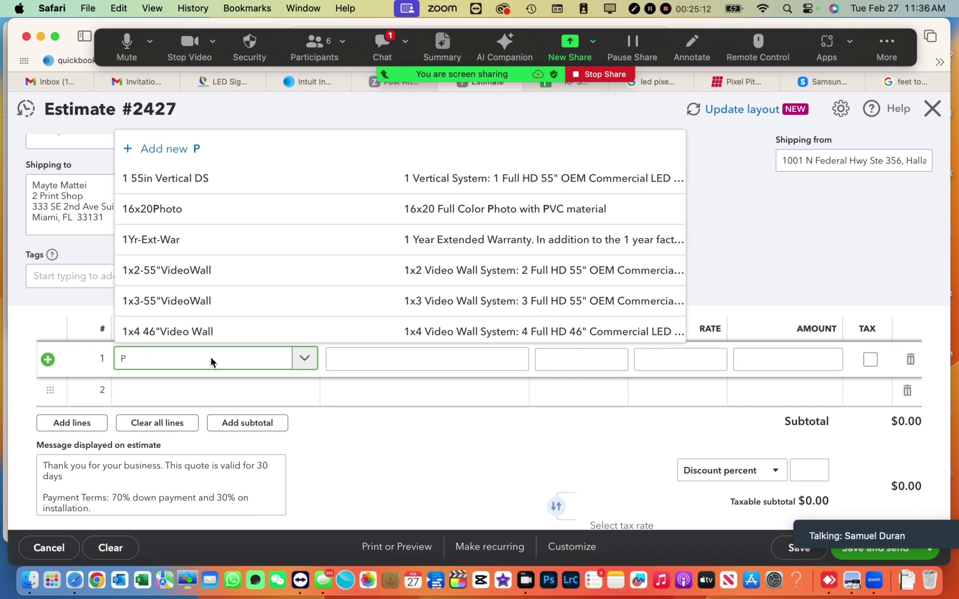
key(super+a)
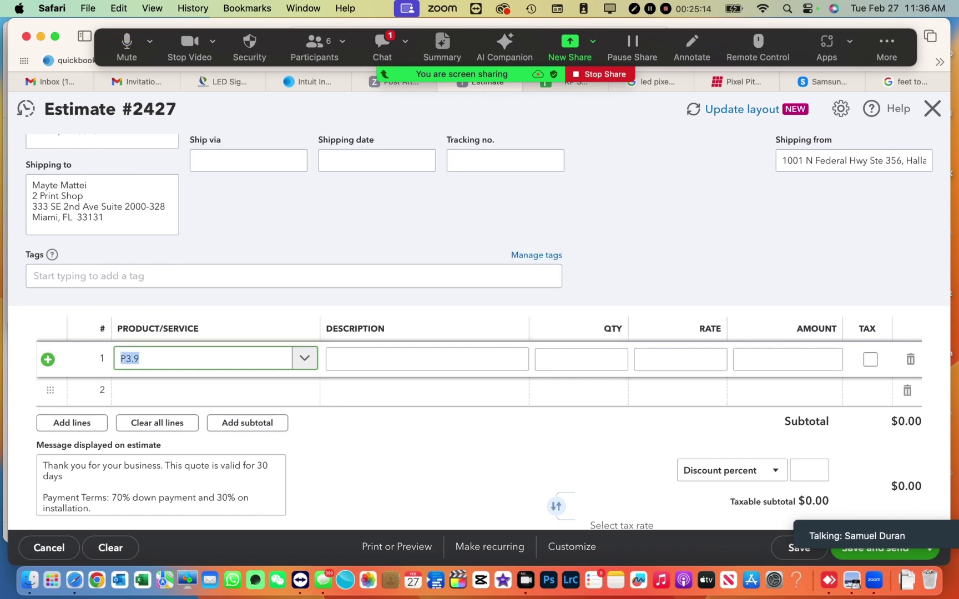
key(Right)
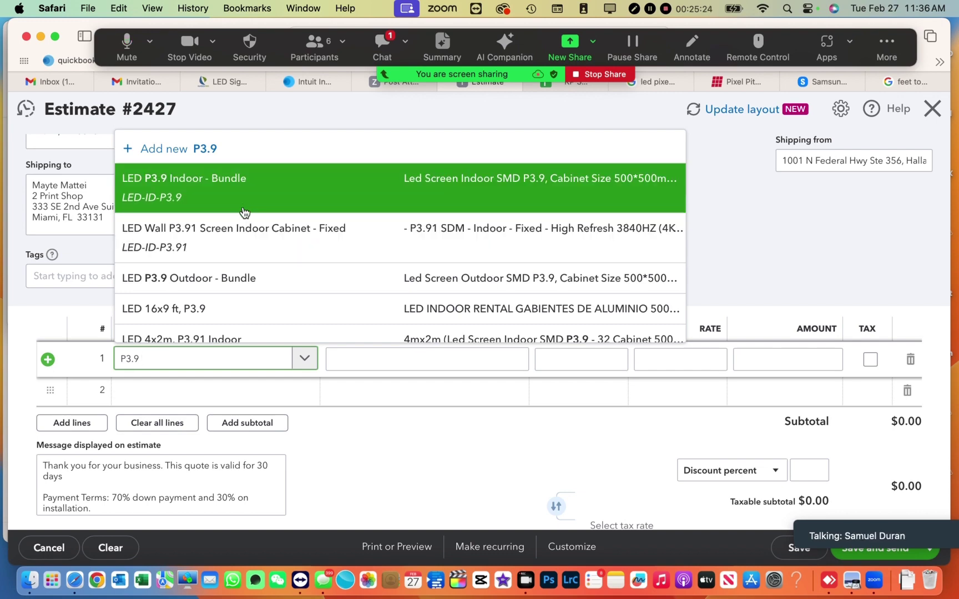
- Replace the first-picked P3.91 cabinet by searching p3.9 and choosing LED P3.9 Indoor - Bundle for line 1
click(244, 231)
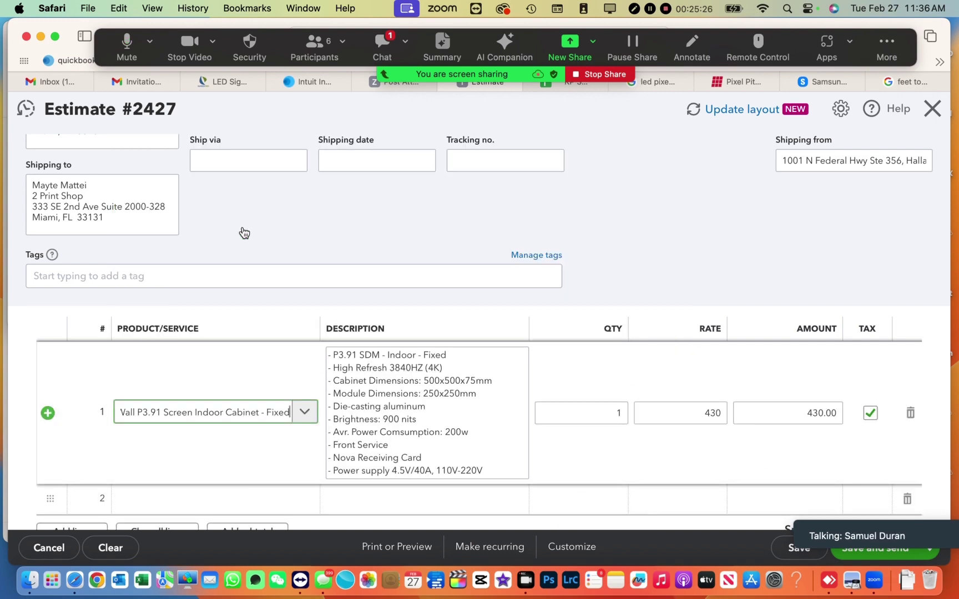
scroll(389, 351, down, 3)
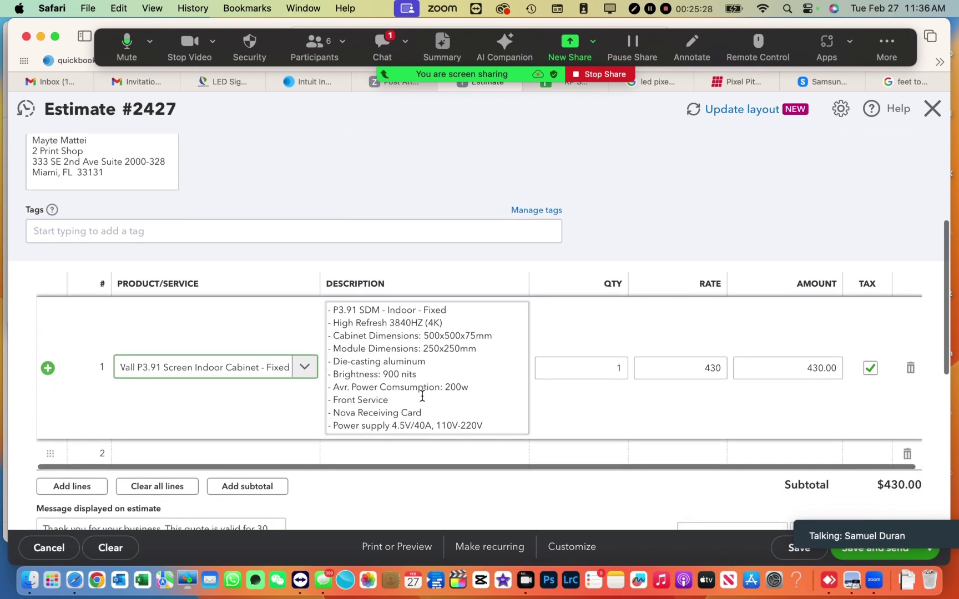
scroll(422, 395, up, 1)
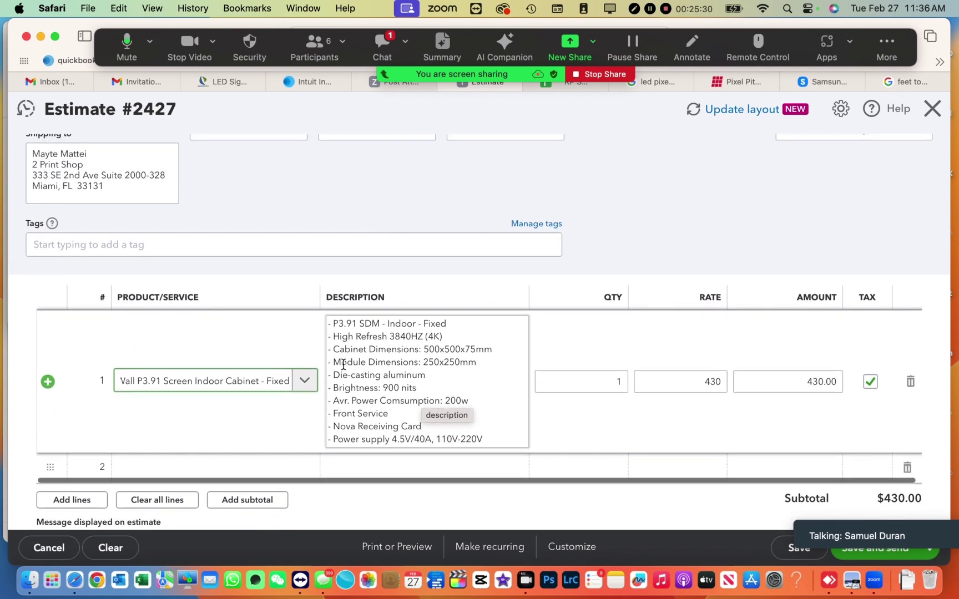
click(290, 383)
key(BackSpace)
key(BackSpace)
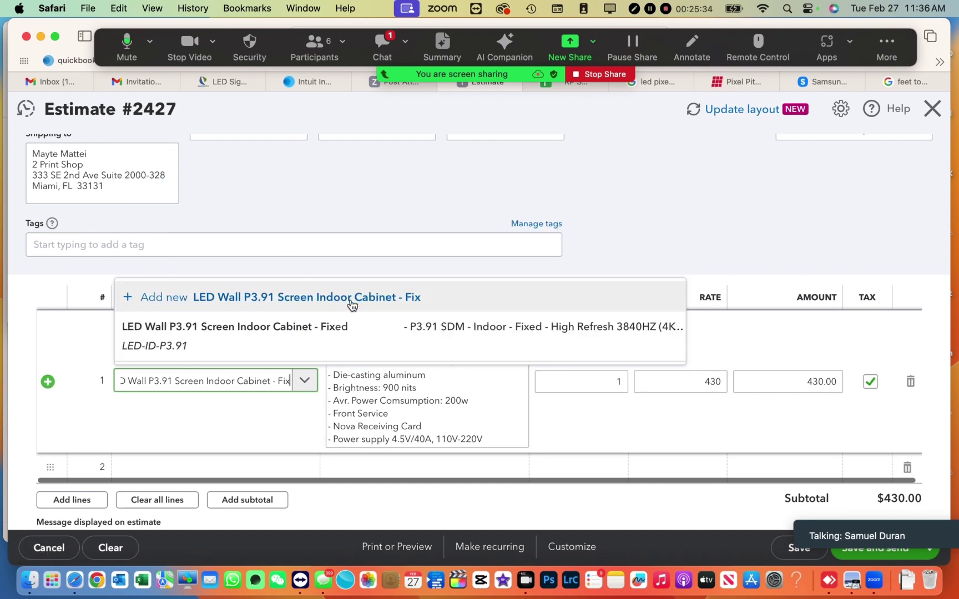
click(303, 381)
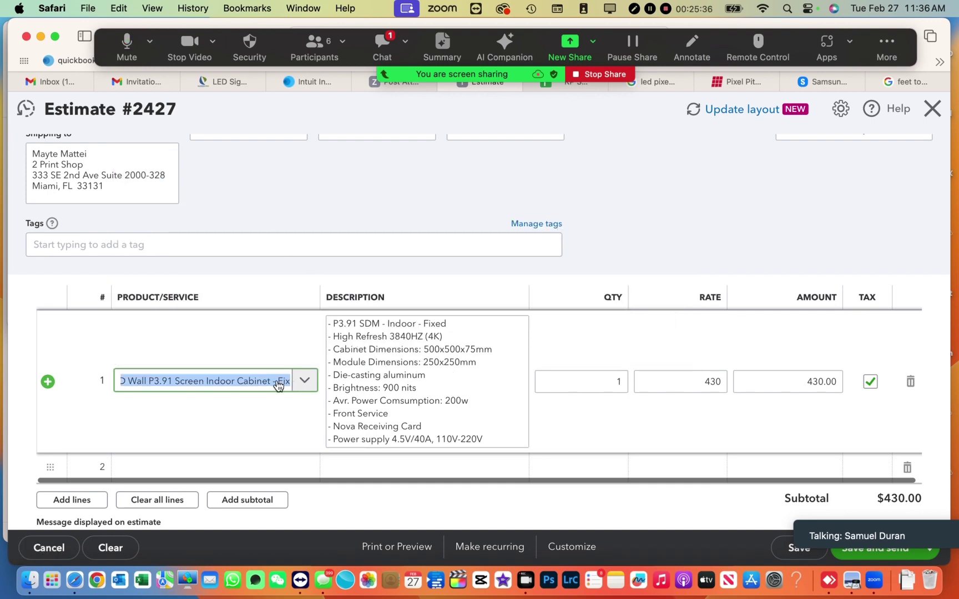
text(p3.9)
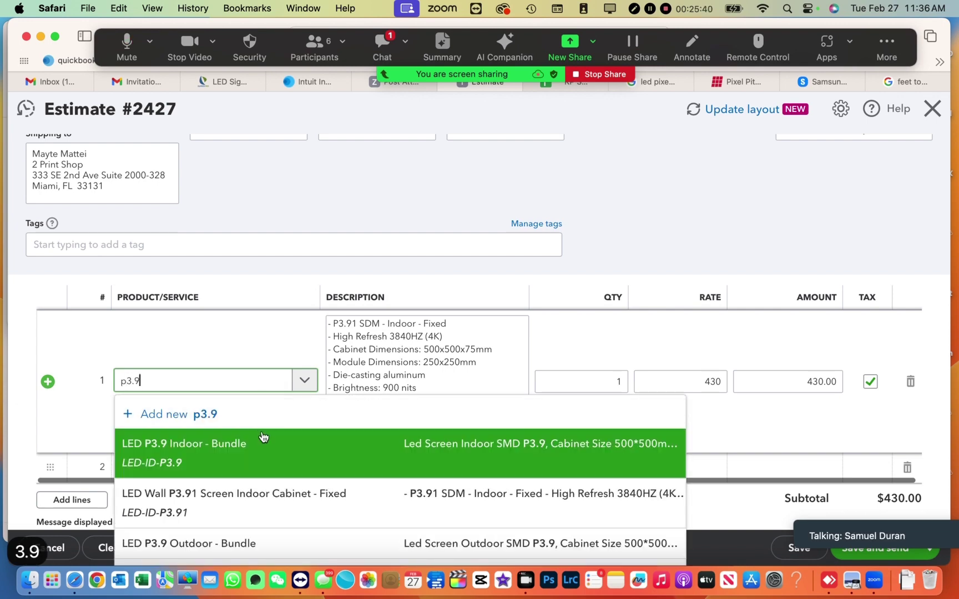
click(262, 443)
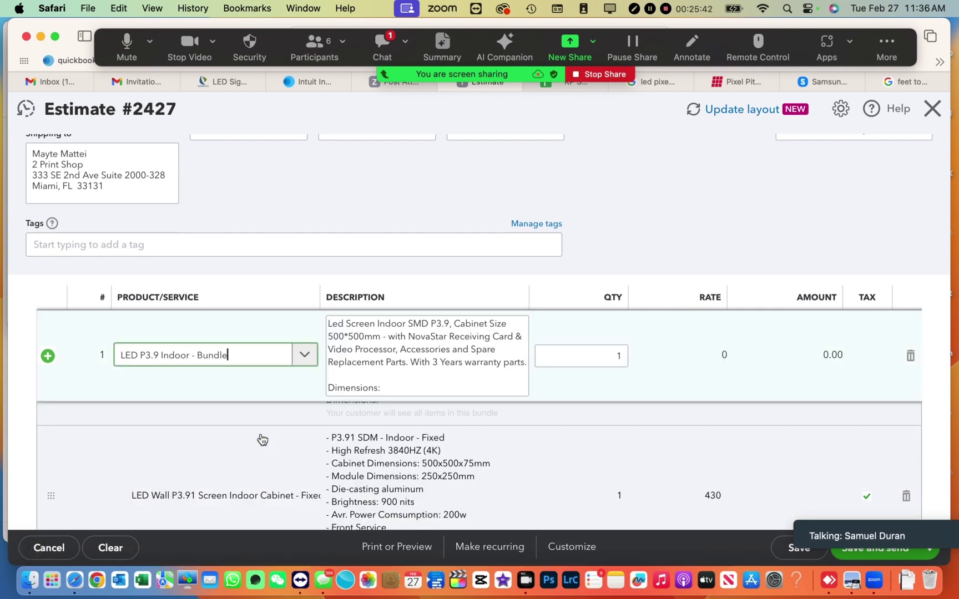
scroll(440, 401, down, 5)
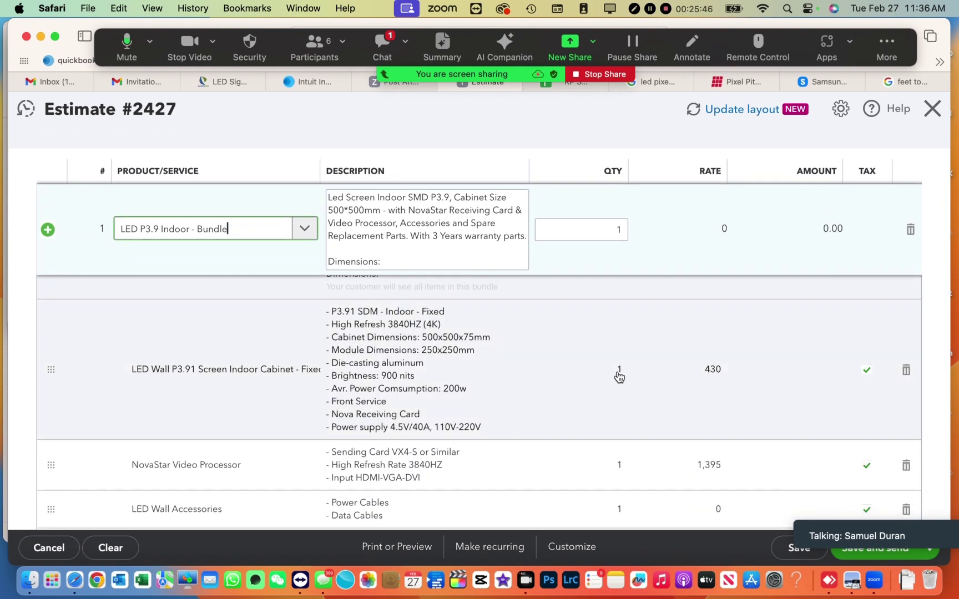
- Set the cabinet and LED Video wall Install quantities to 72 each
click(620, 373)
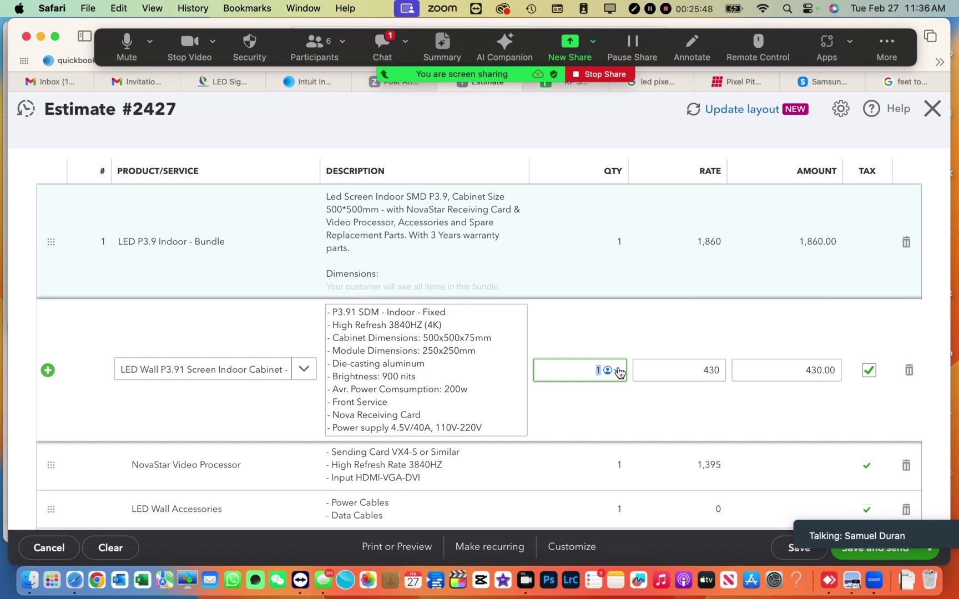
text(72)
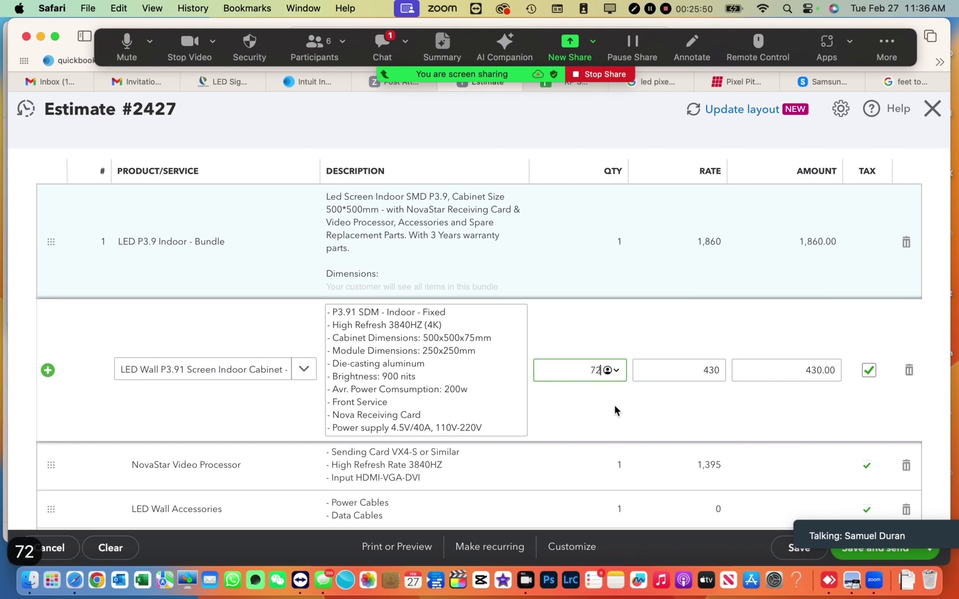
click(615, 409)
scroll(615, 409, down, 5)
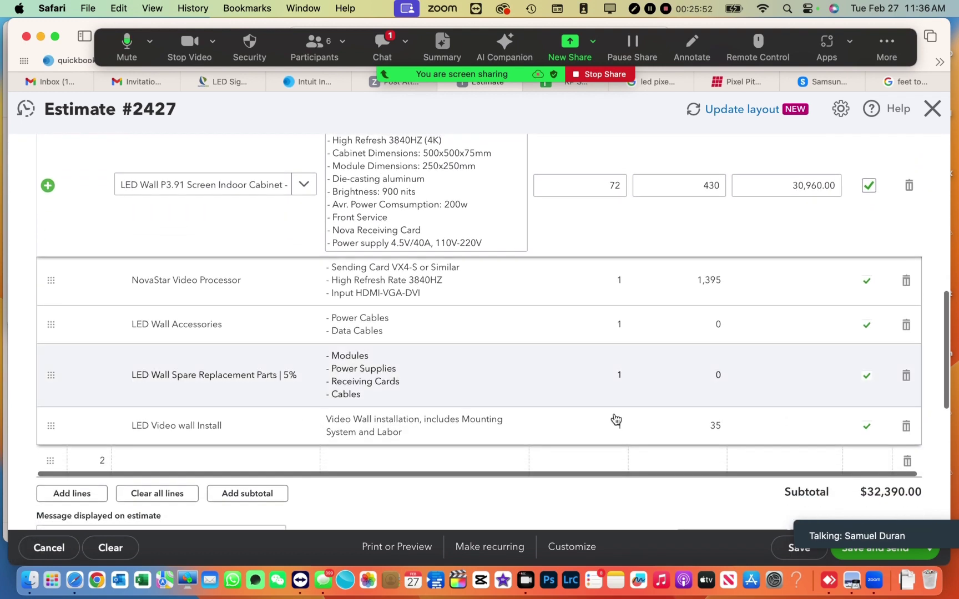
click(615, 418)
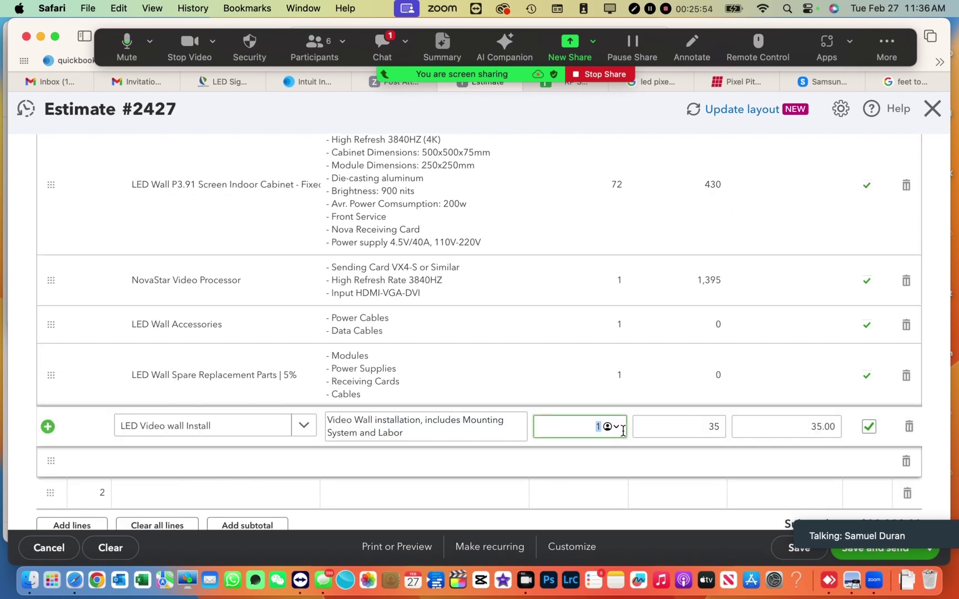
text(72)
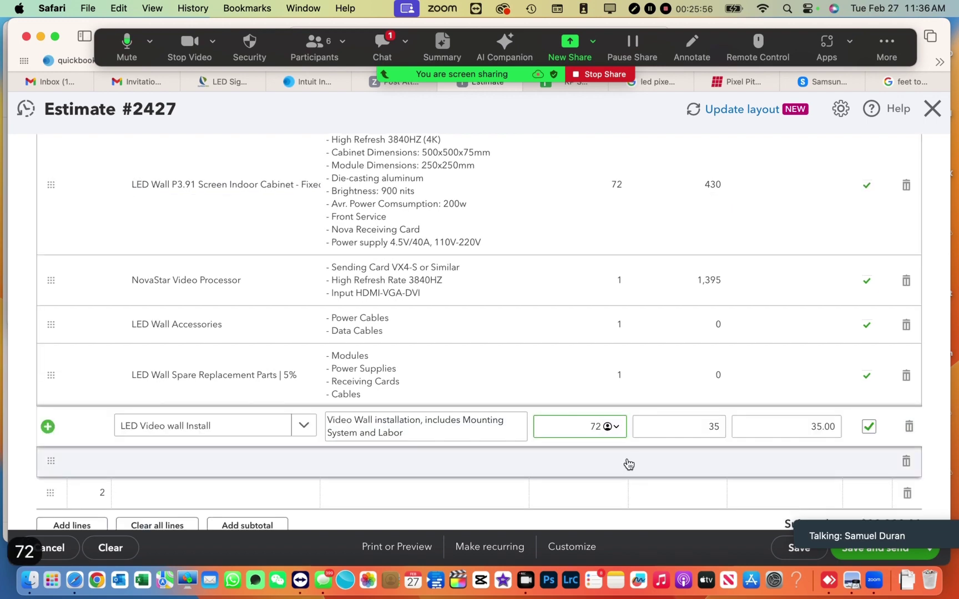
click(629, 464)
scroll(653, 464, down, 4)
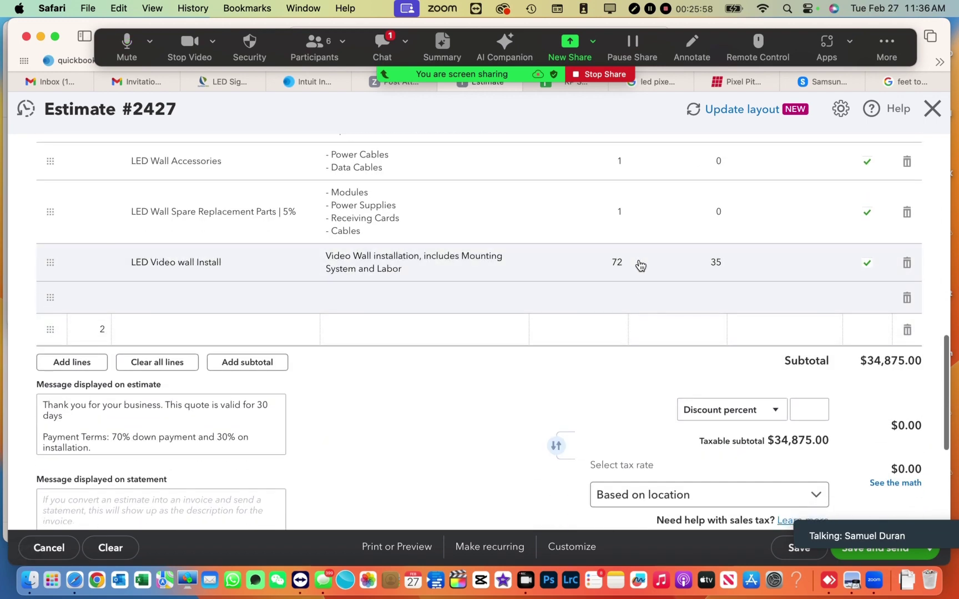
- Overwrite the installation amount with 2,500, bringing the subtotal to $34,855.00
click(641, 266)
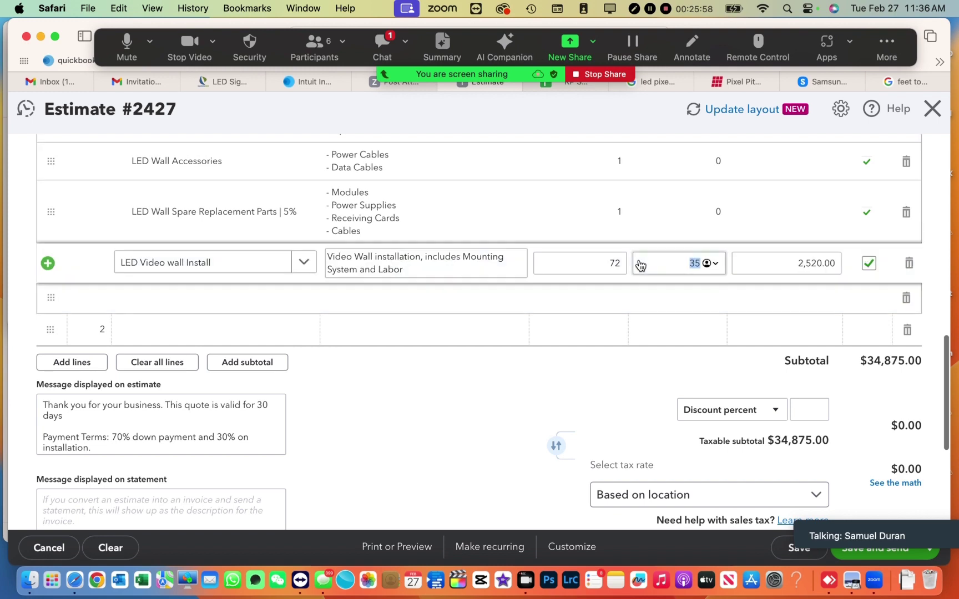
click(779, 263)
drag(784, 263, 836, 269)
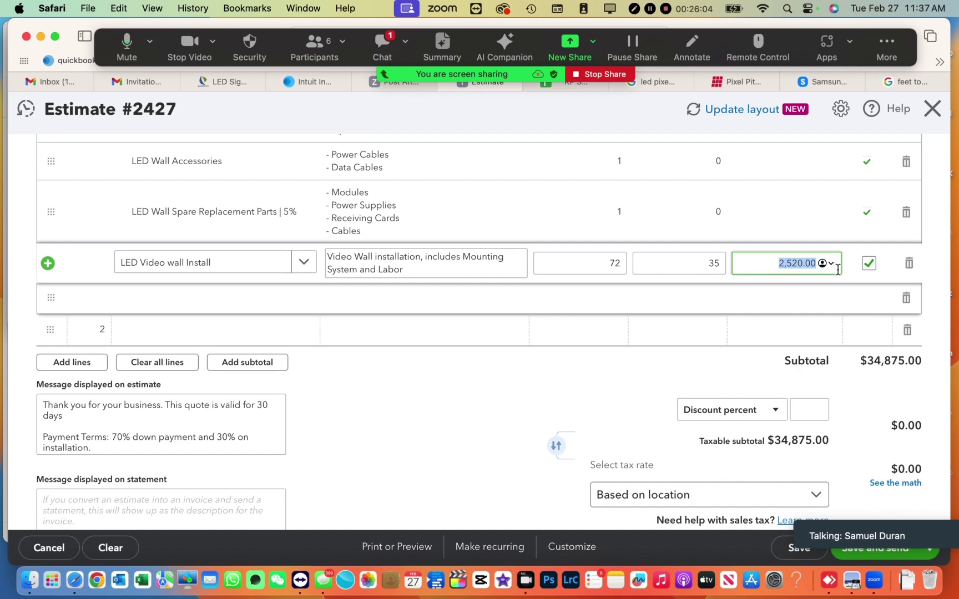
text(2500)
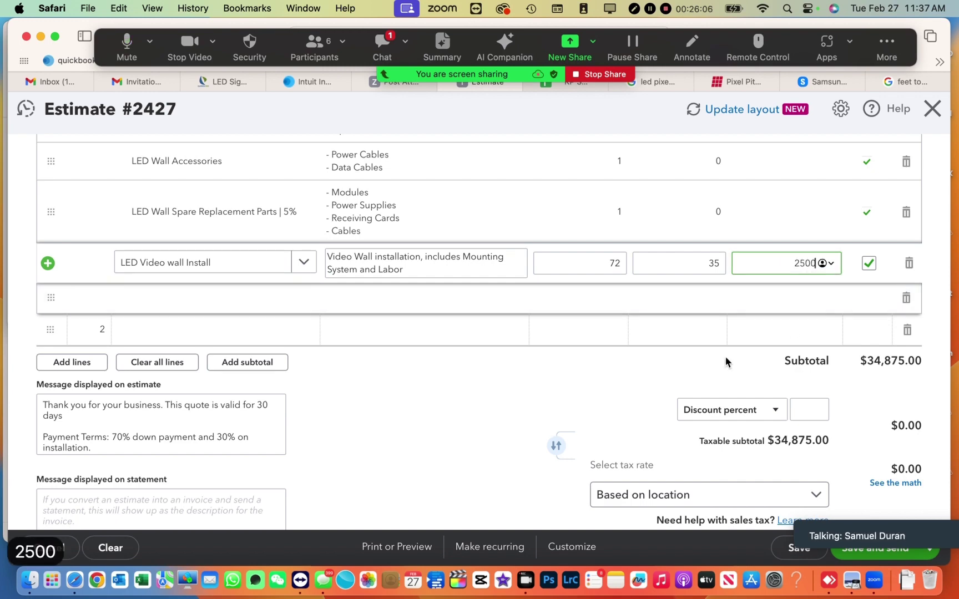
click(544, 357)
scroll(544, 357, down, 5)
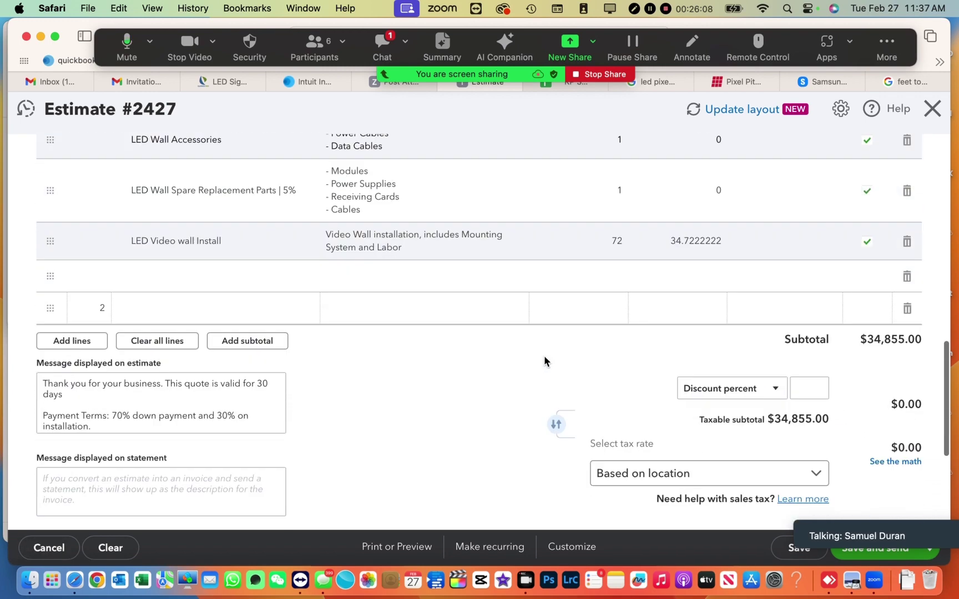
scroll(544, 360, up, 5)
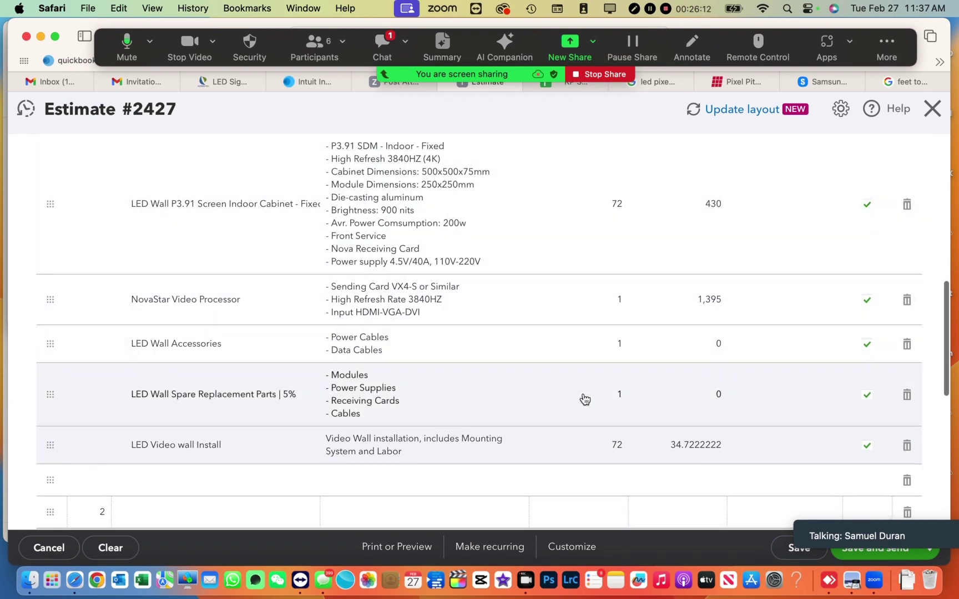
- Change the installation line to quantity 1 at a rate of 200
click(619, 447)
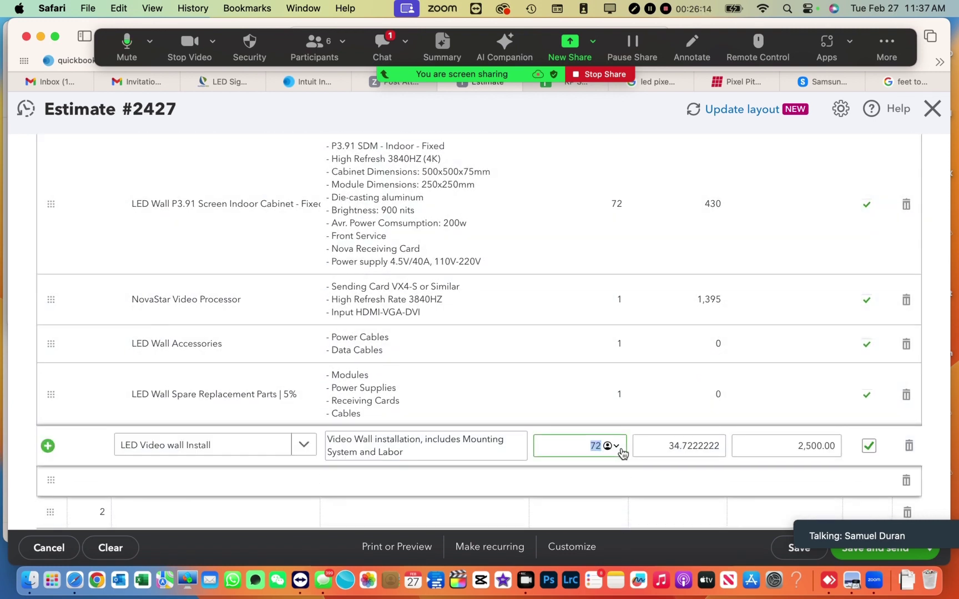
text(1)
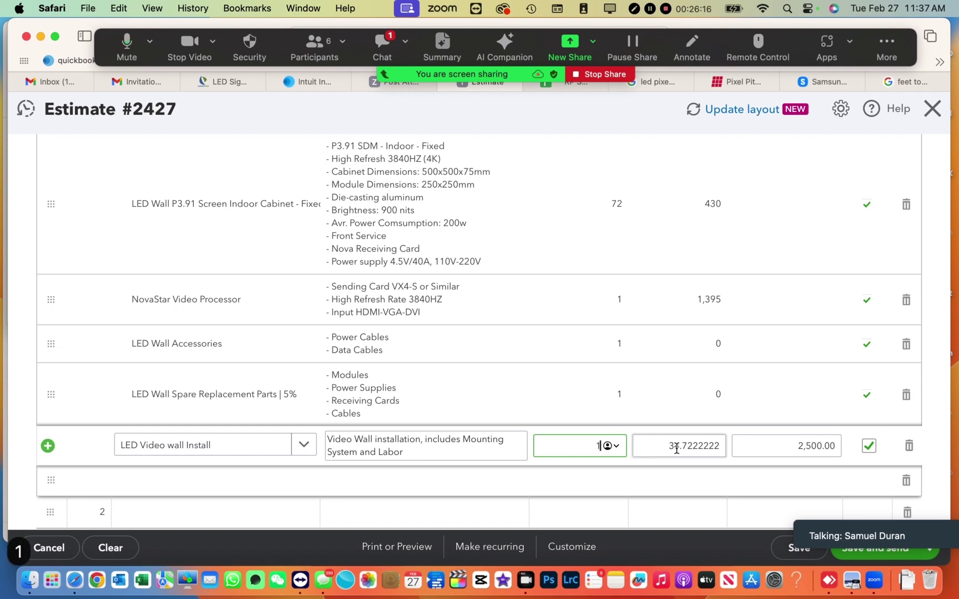
click(677, 449)
double_click(655, 467)
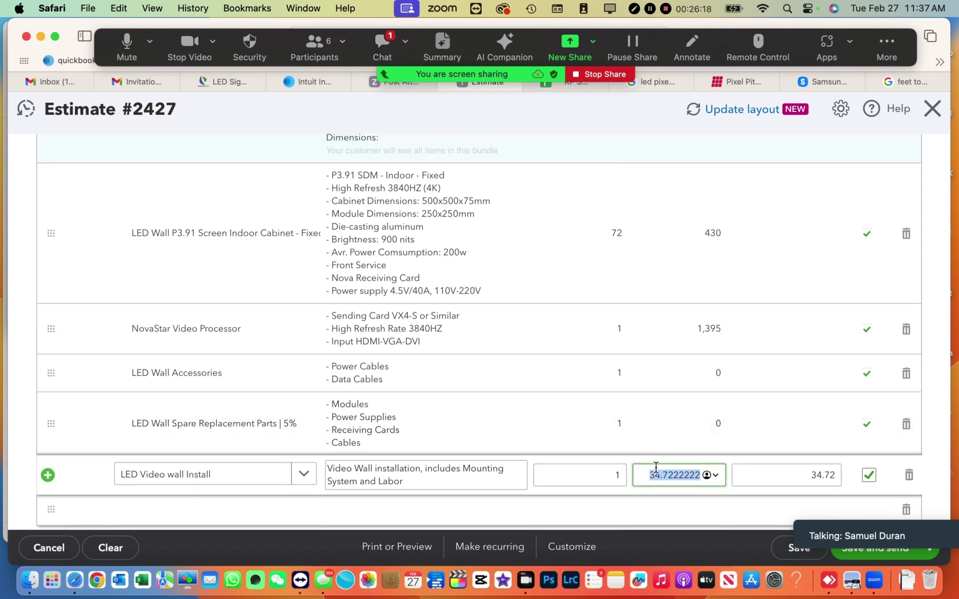
text(25)
text(00)
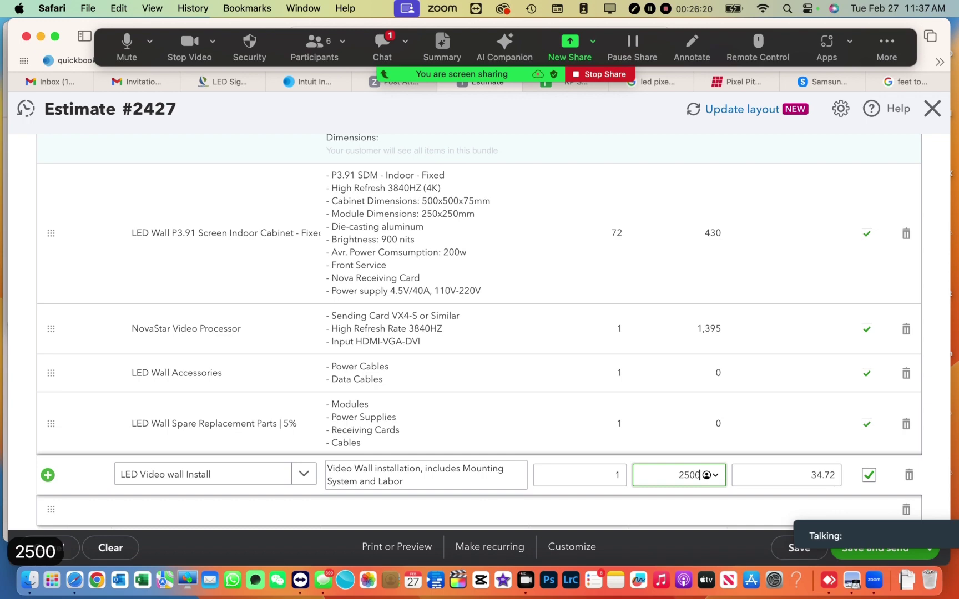
- Bring the $34,855.00 total into view and put the cursor in the Shipping field
scroll(566, 527, down, 4)
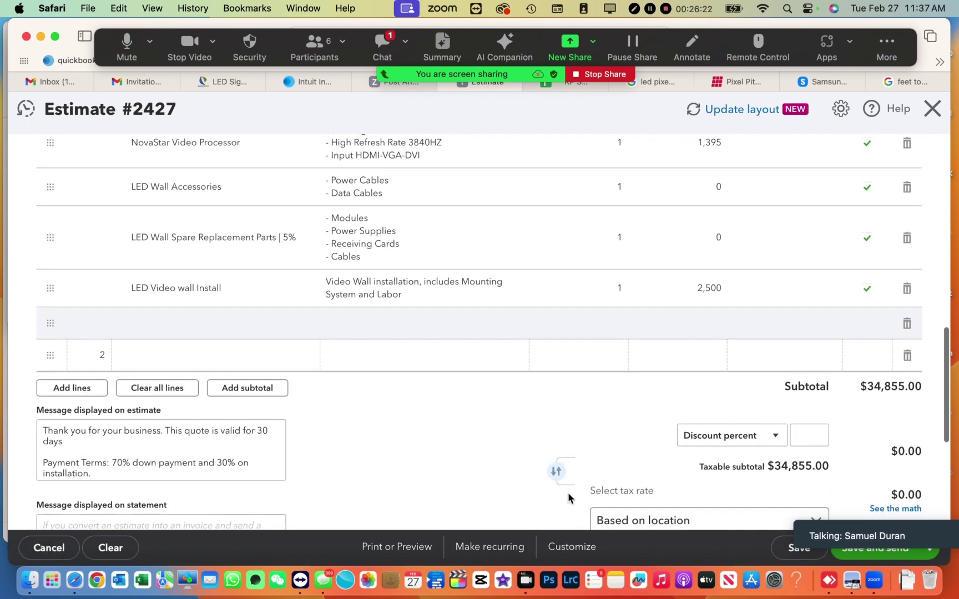
scroll(893, 441, down, 2)
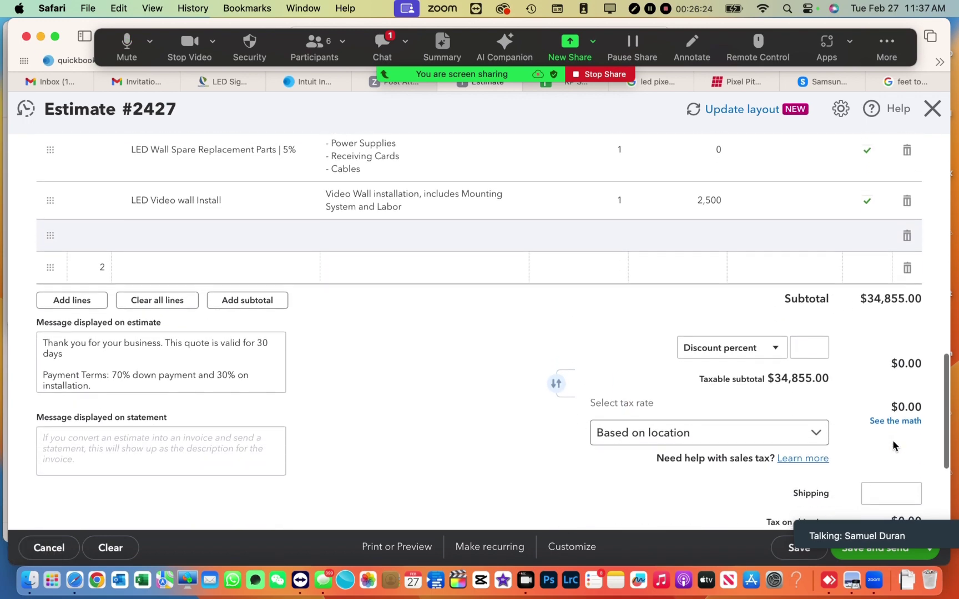
scroll(893, 389, down, 1)
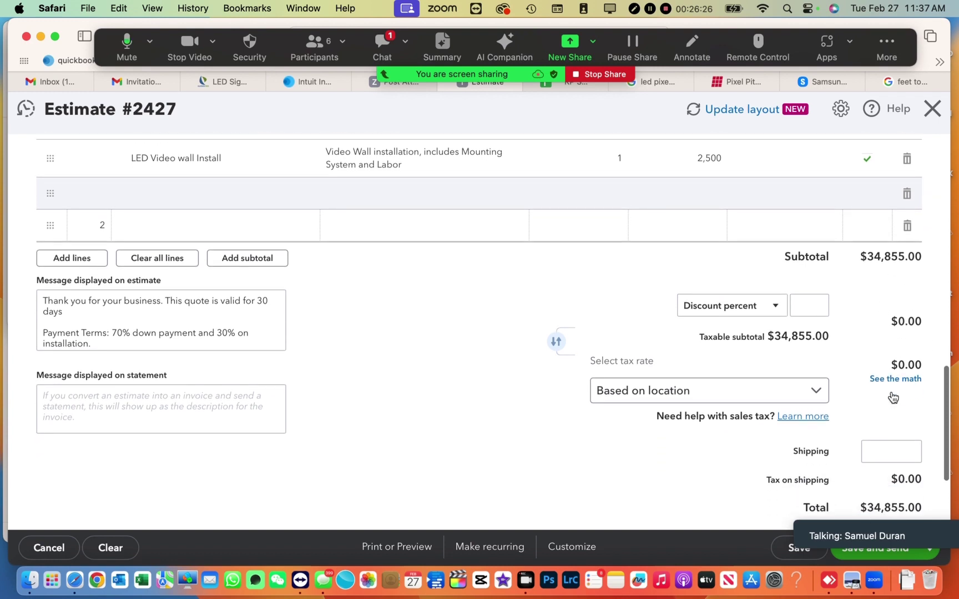
scroll(896, 373, down, 2)
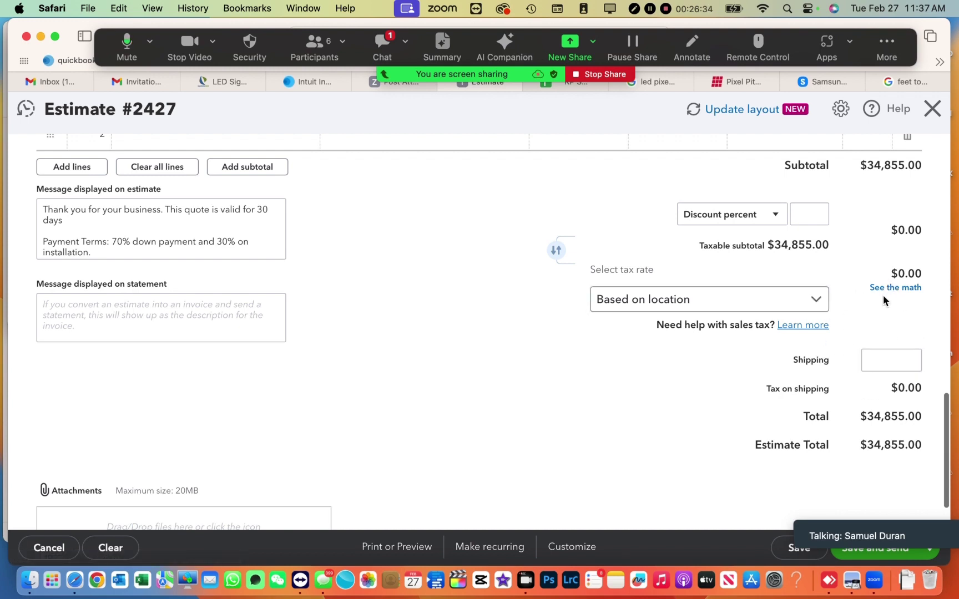
scroll(875, 385, down, 2)
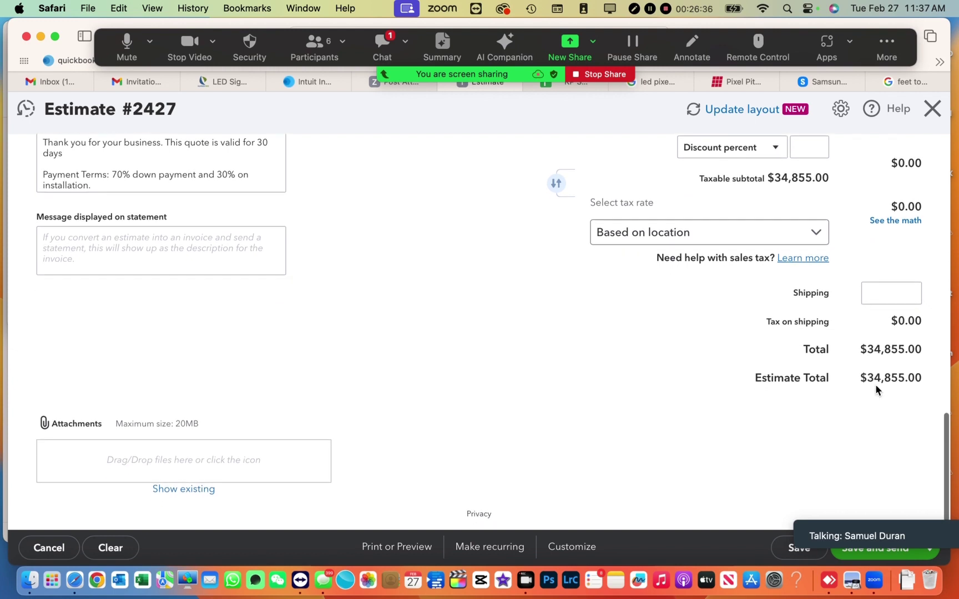
click(880, 298)
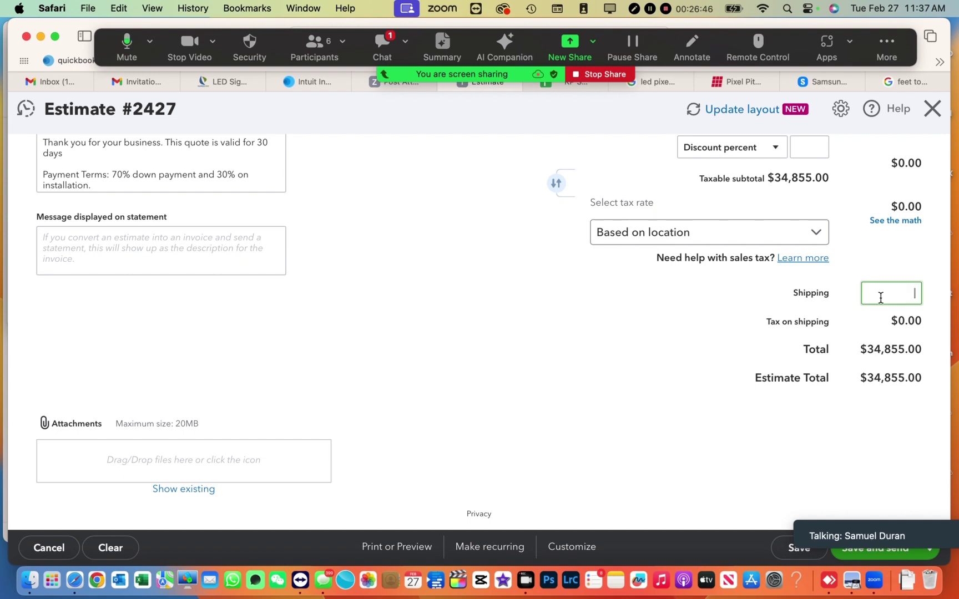
- Enter a 1,800 shipping charge for a $36,655.00 total, then return to the LED quote sheet
text(1)
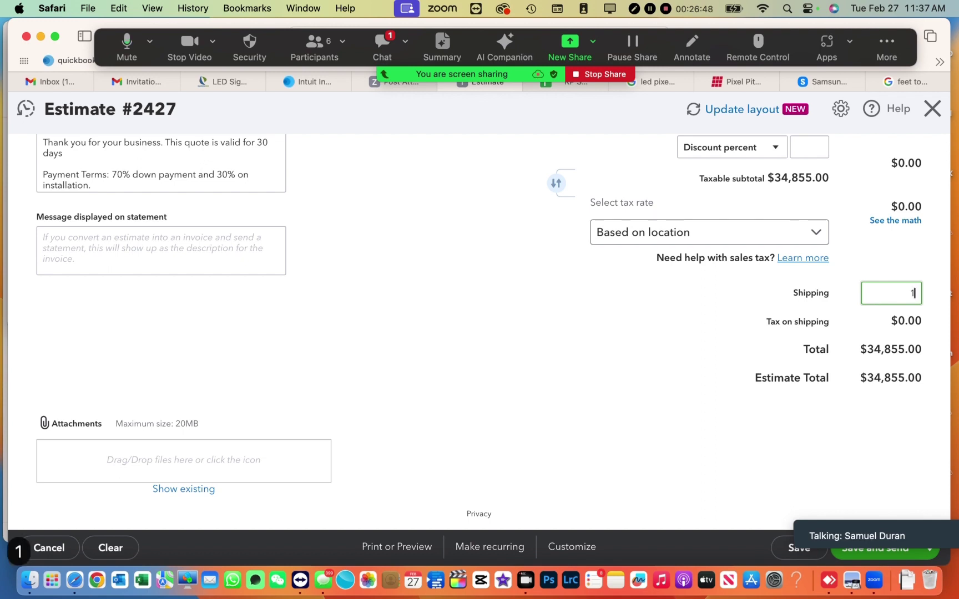
text(800)
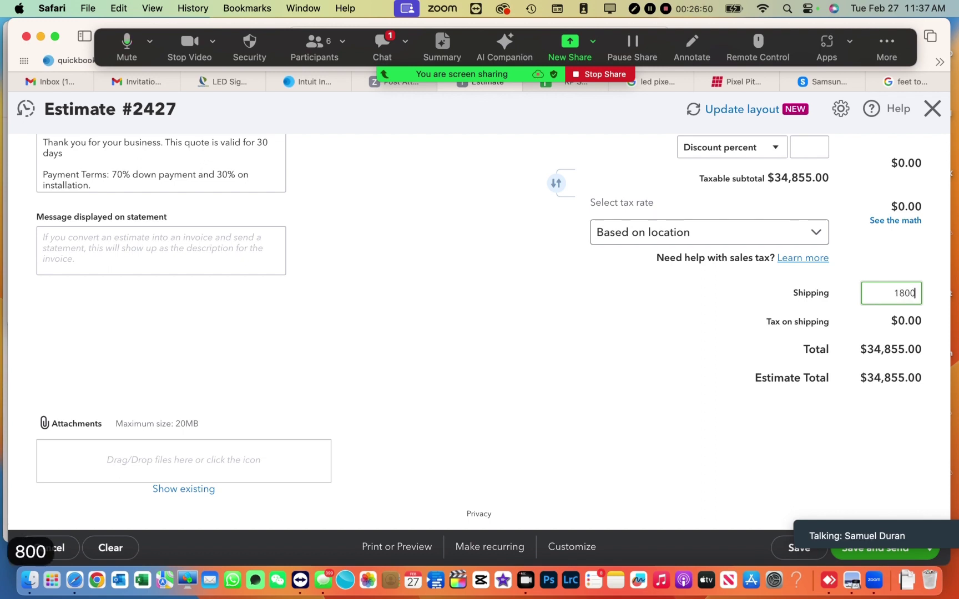
click(675, 300)
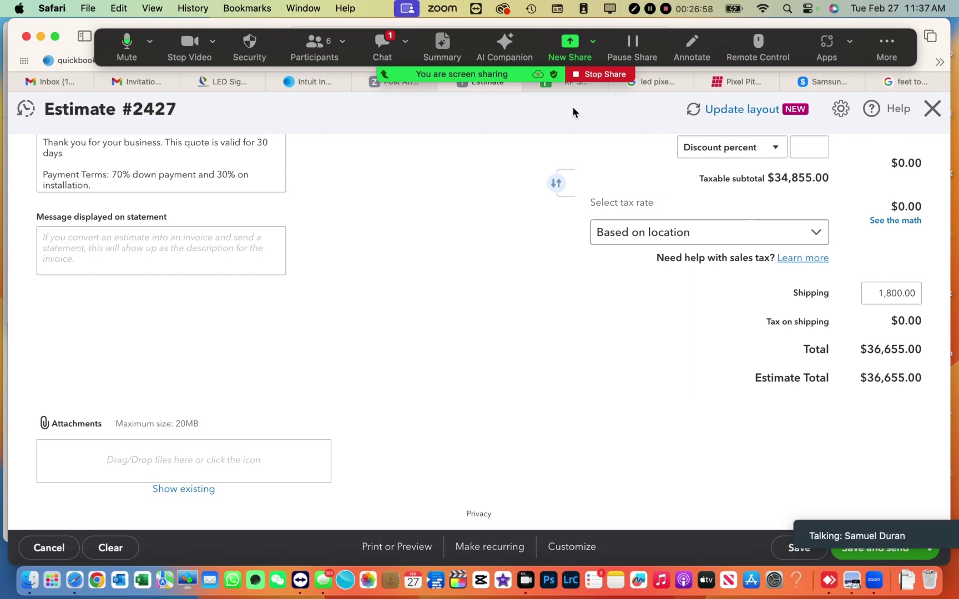
click(548, 84)
scroll(582, 375, down, 10)
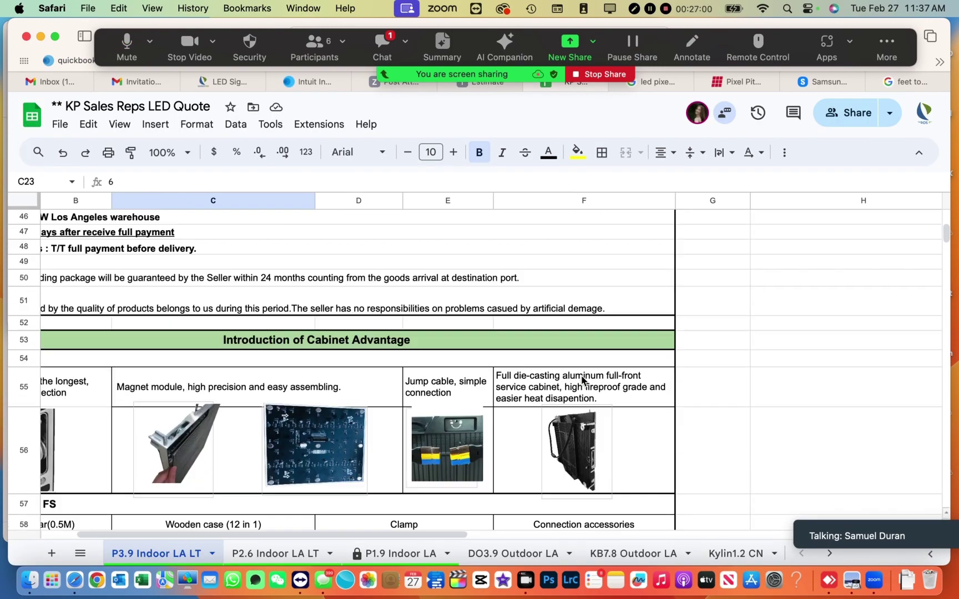
scroll(582, 375, up, 5)
scroll(582, 375, left, 2)
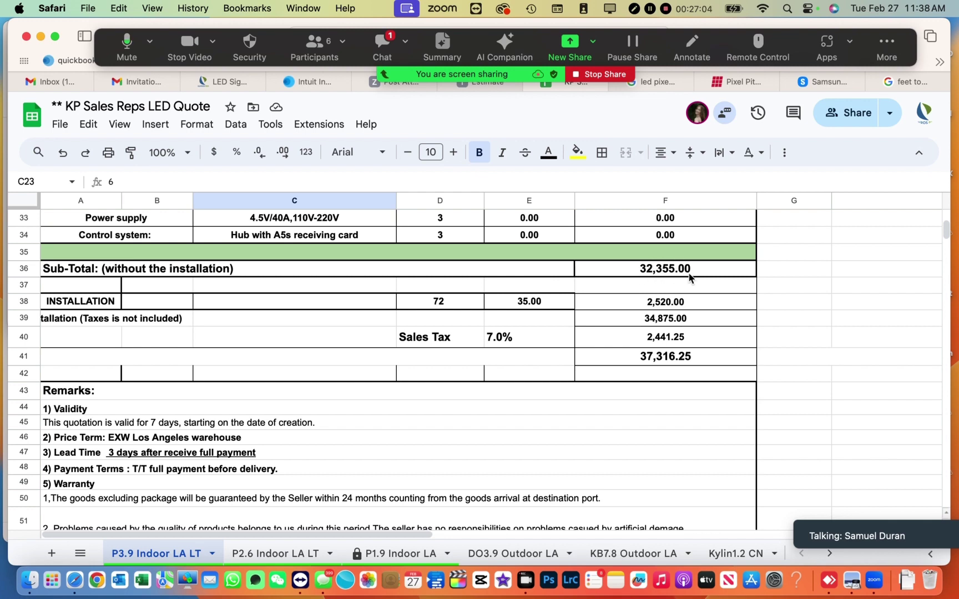
scroll(624, 292, up, 1)
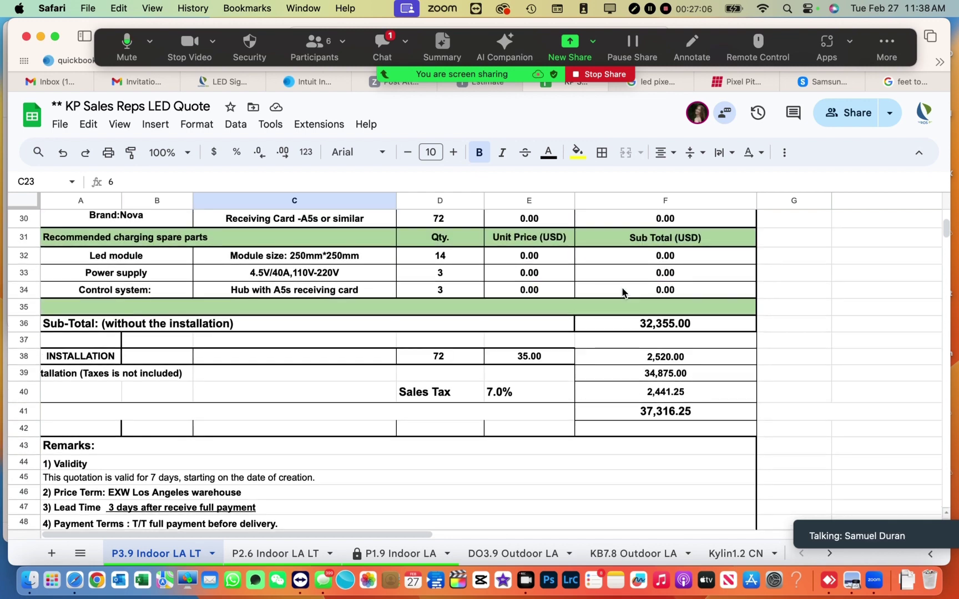
scroll(624, 292, up, 1)
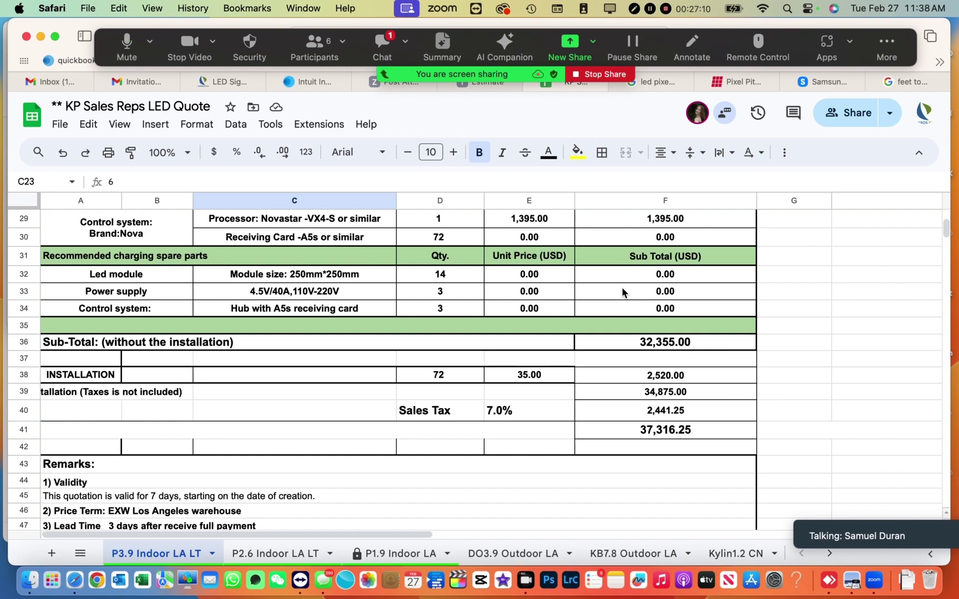
scroll(473, 294, up, 5)
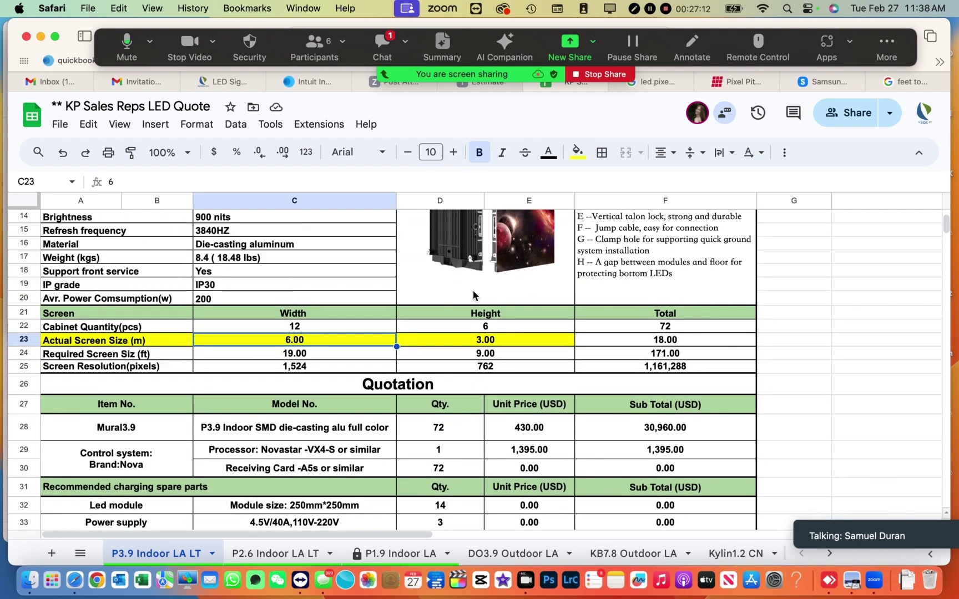
scroll(473, 294, up, 3)
scroll(473, 296, down, 8)
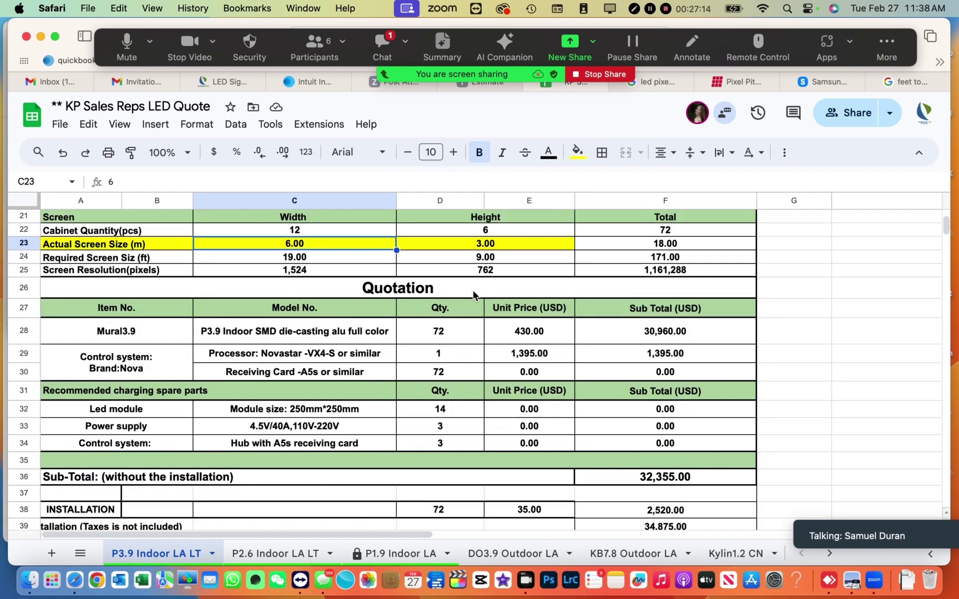
scroll(473, 294, down, 1)
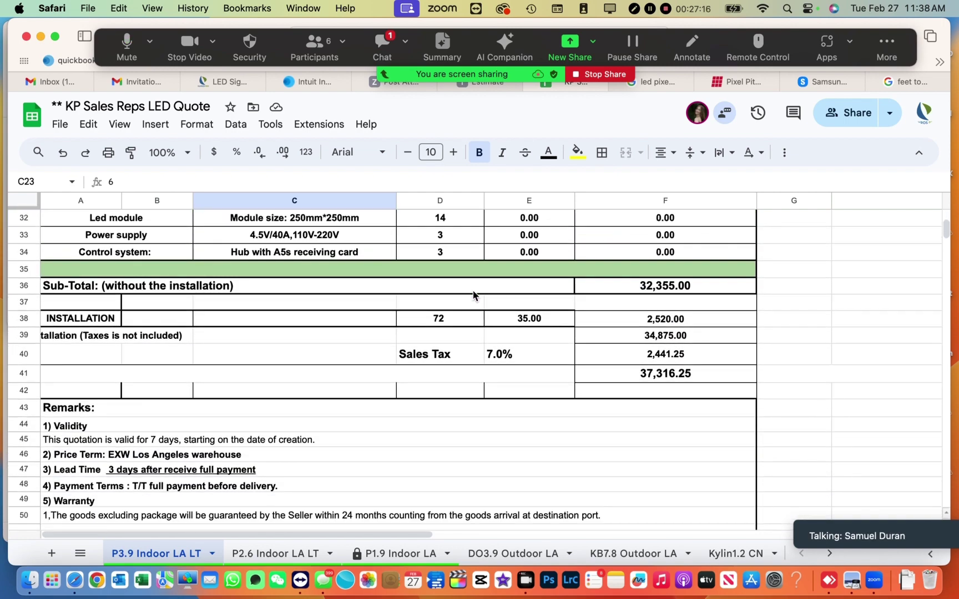
scroll(472, 295, up, 2)
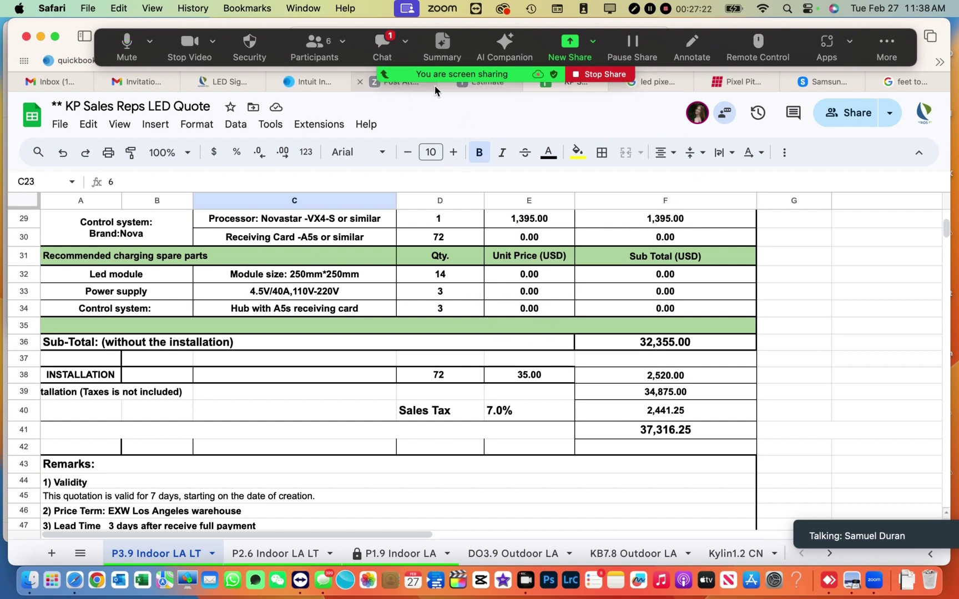
click(481, 90)
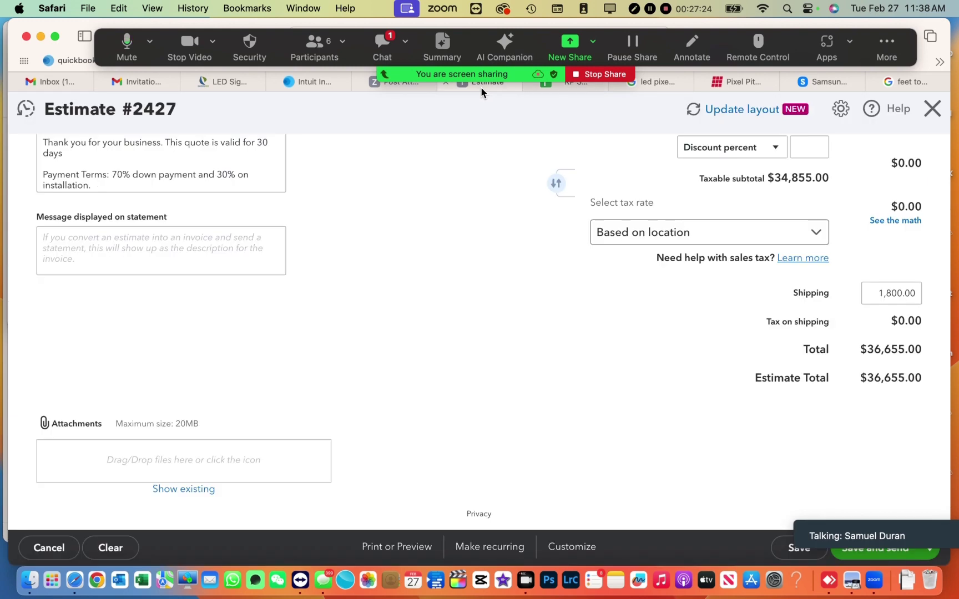
scroll(847, 195, up, 3)
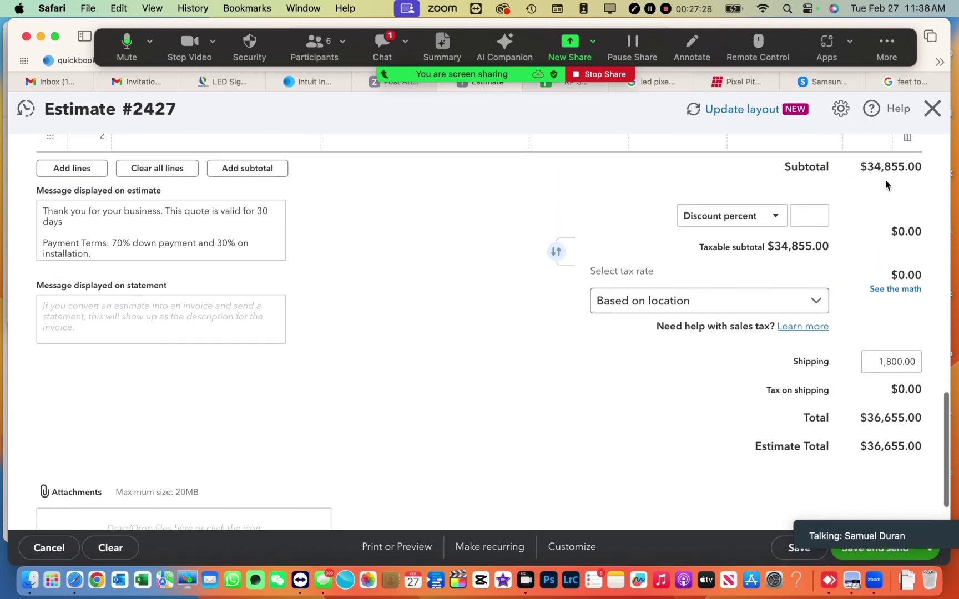
click(570, 92)
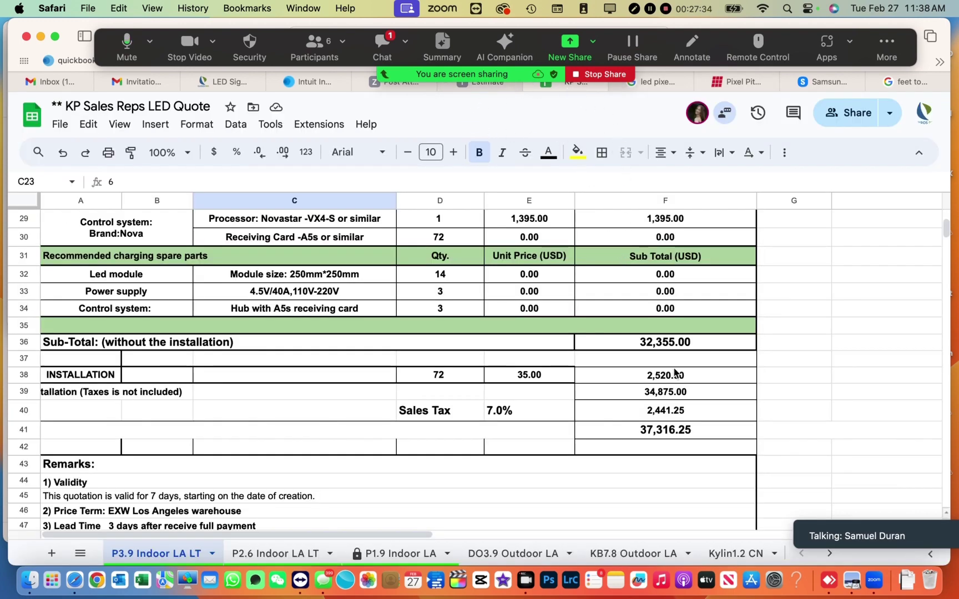
scroll(665, 369, down, 1)
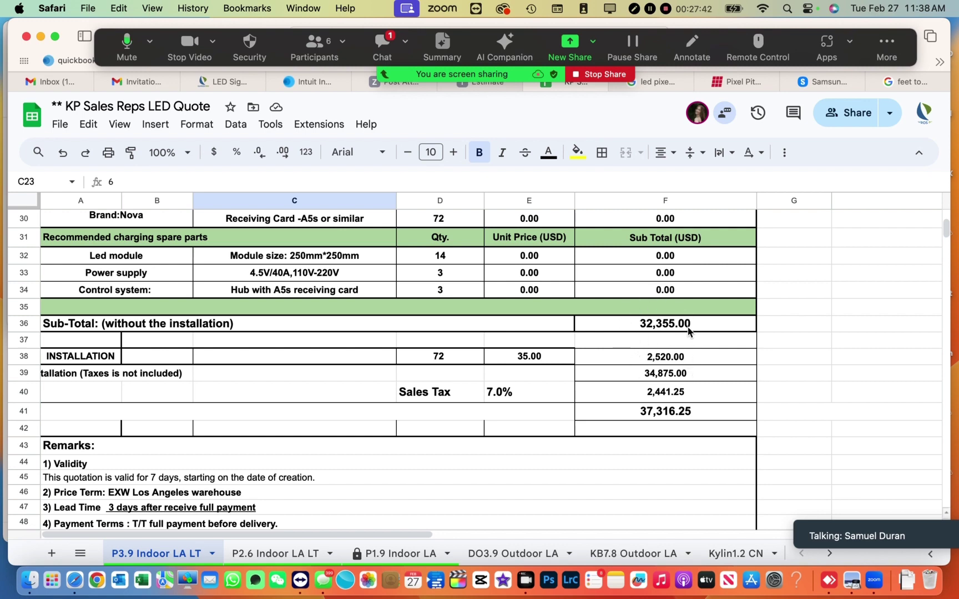
scroll(698, 362, up, 5)
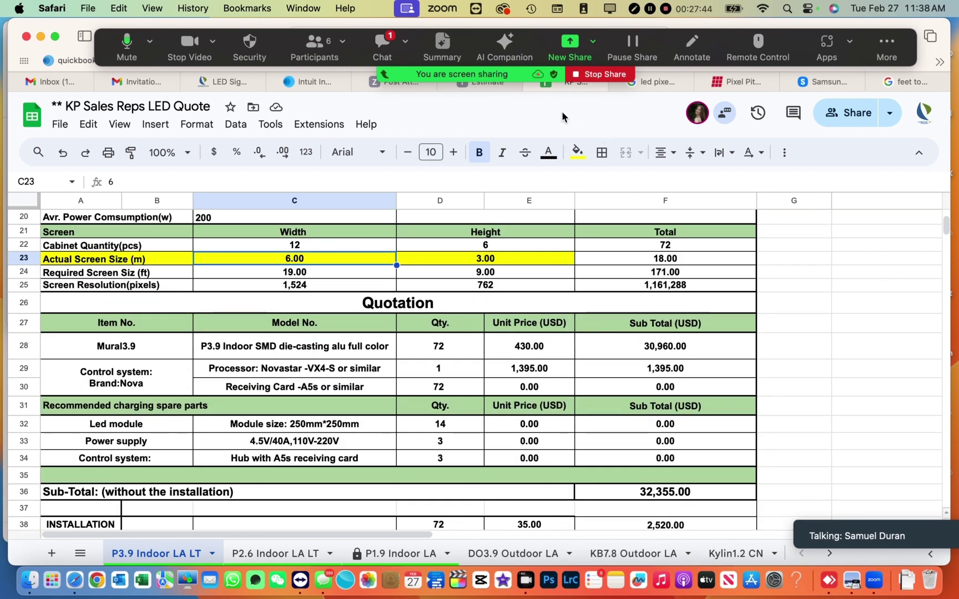
click(497, 85)
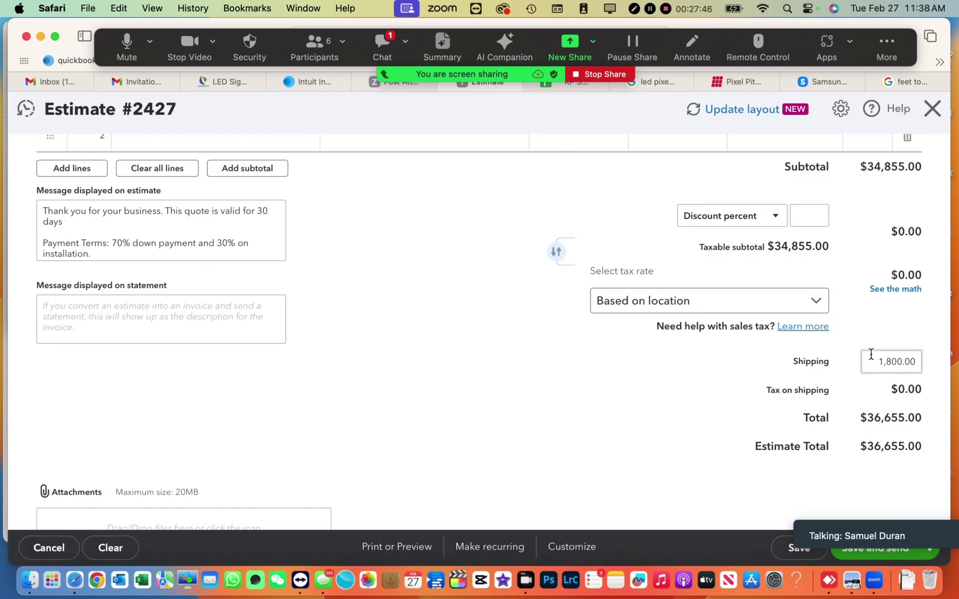
- Clear the shipping charge back to 0.00, then return to the LED quote spreadsheet
click(888, 361)
text(\)
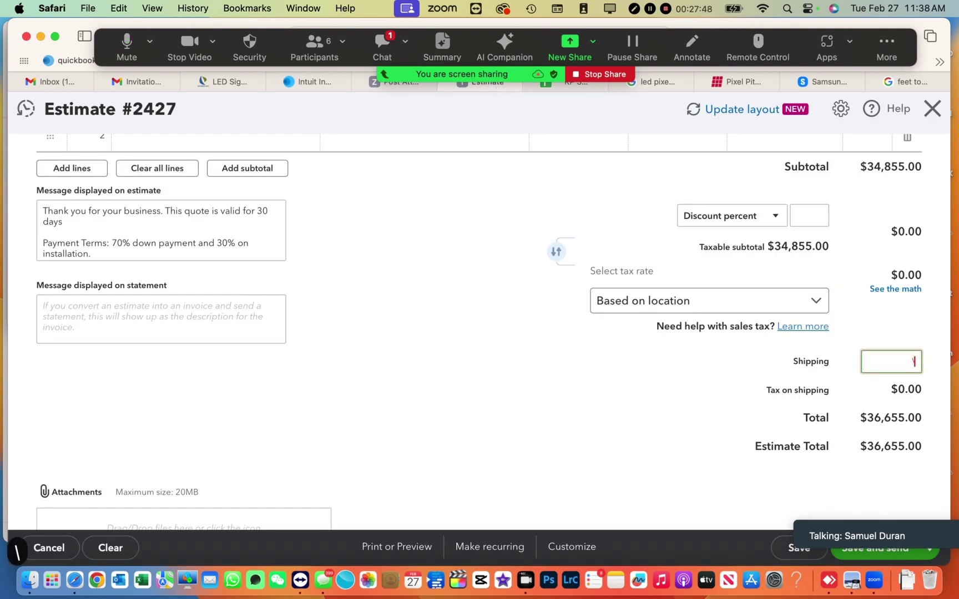
click(647, 407)
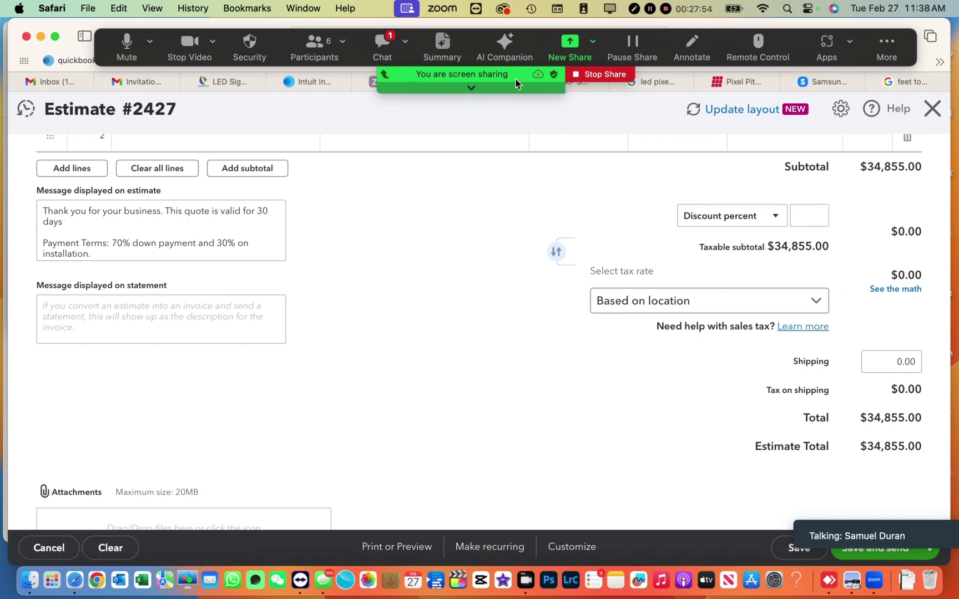
click(582, 86)
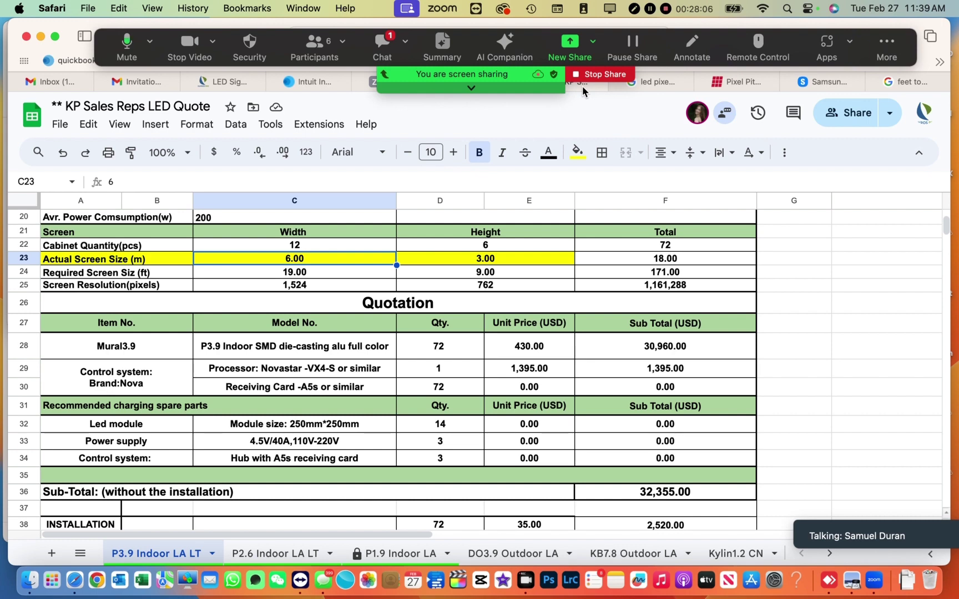
- Review the quote sheet's header and specifications, then return to the estimate's LED P3.9 line
scroll(816, 251, up, 2)
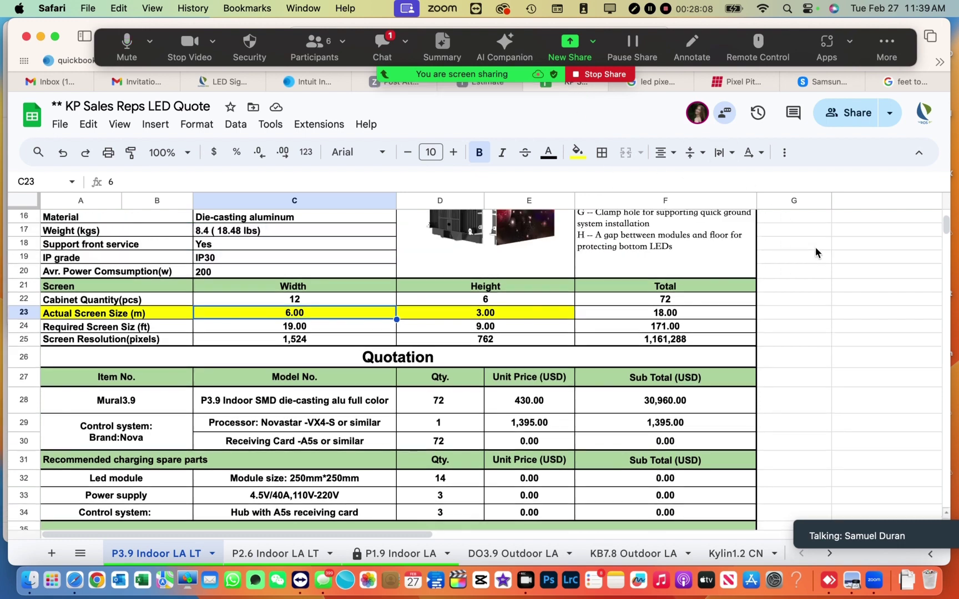
scroll(816, 250, up, 4)
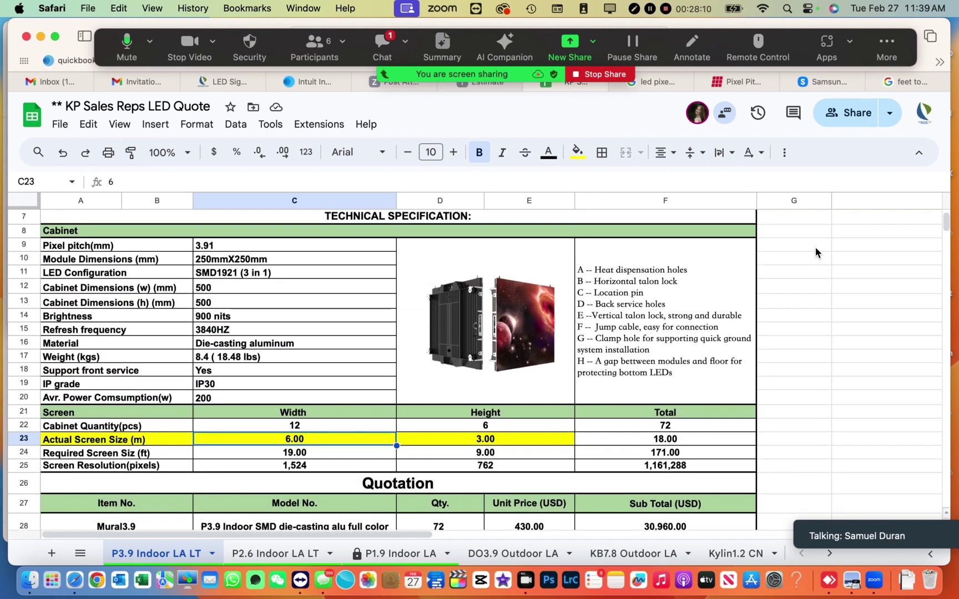
scroll(816, 248, up, 3)
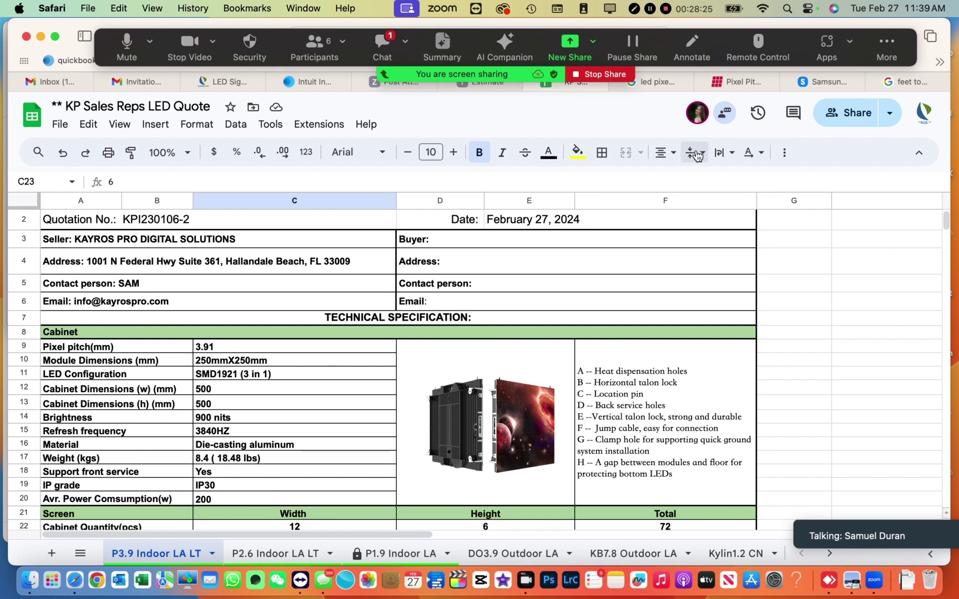
click(820, 241)
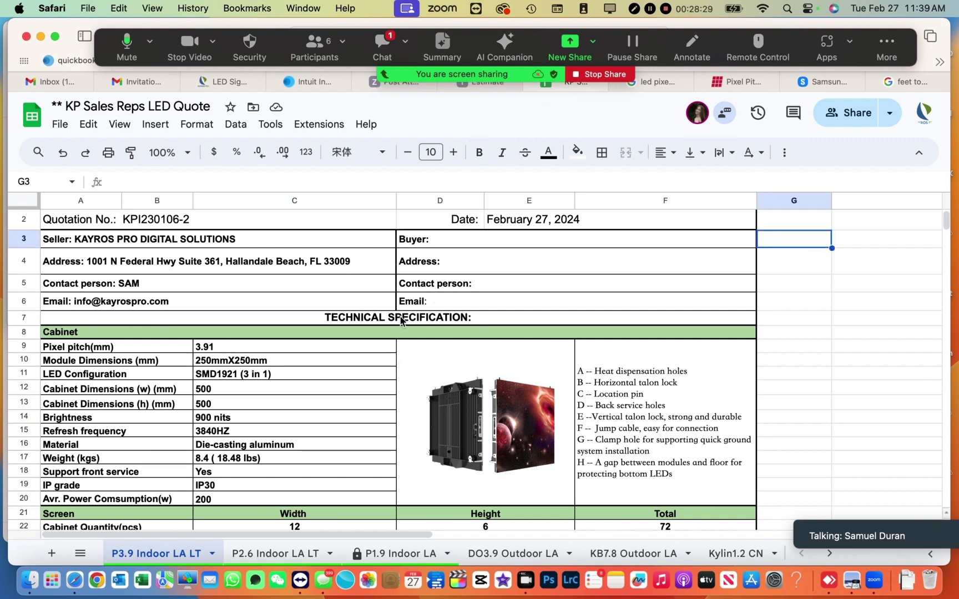
scroll(400, 321, up, 2)
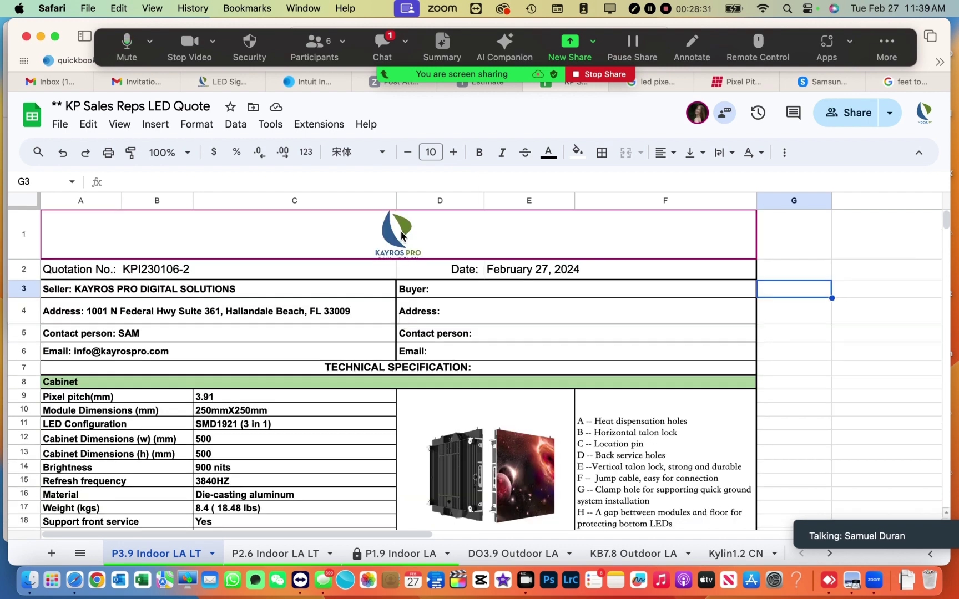
click(494, 86)
scroll(375, 262, up, 10)
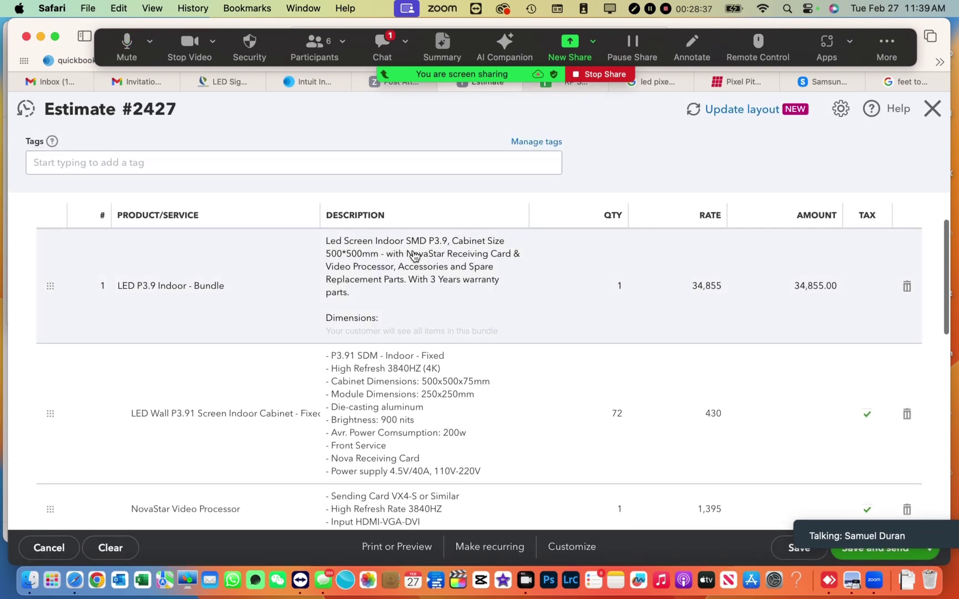
- Delete the LED P3.9 Indoor bundle line and pick the DM4-50" bundle for line 1 via 'dm4'
click(908, 287)
click(248, 247)
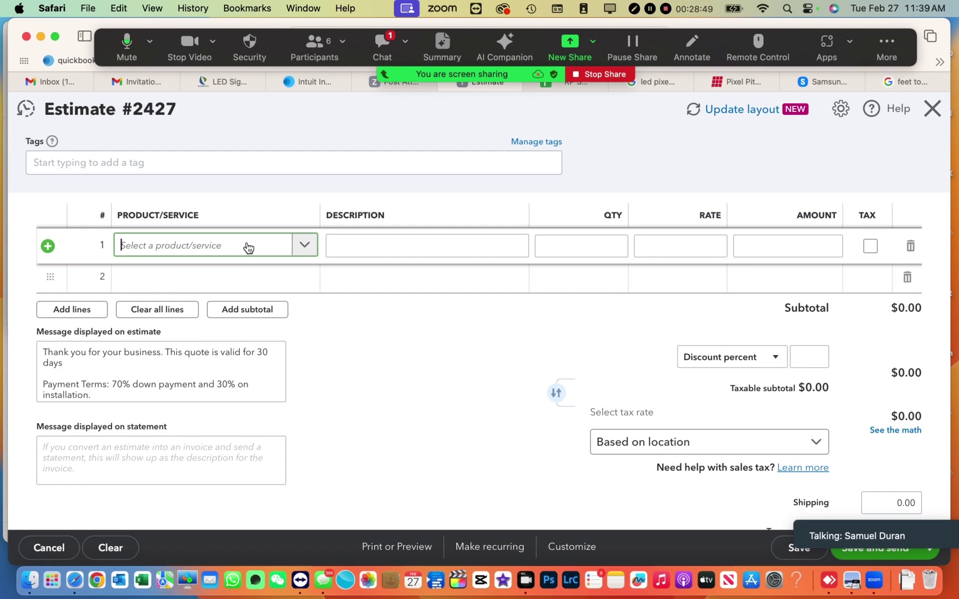
text(d)
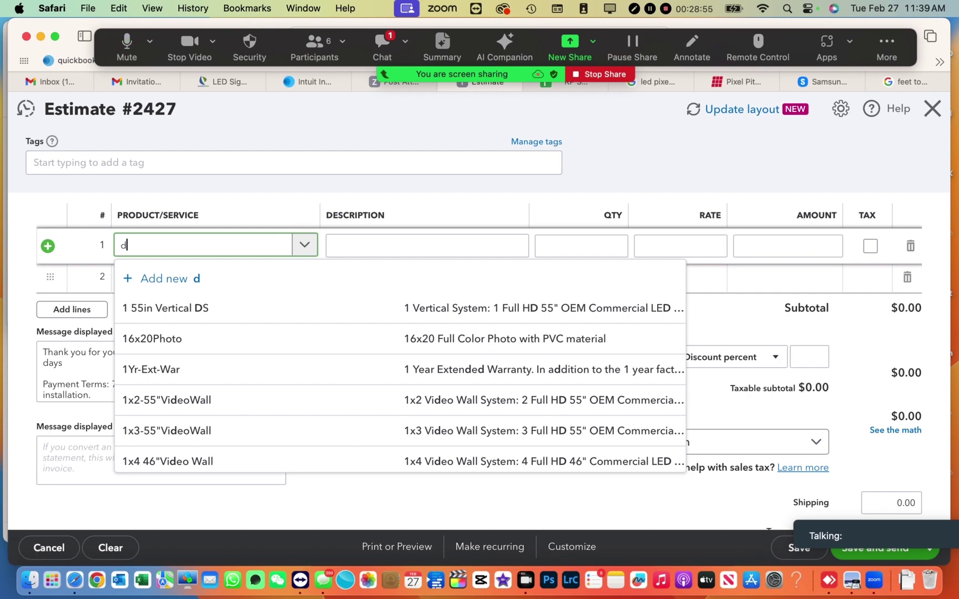
text(m4)
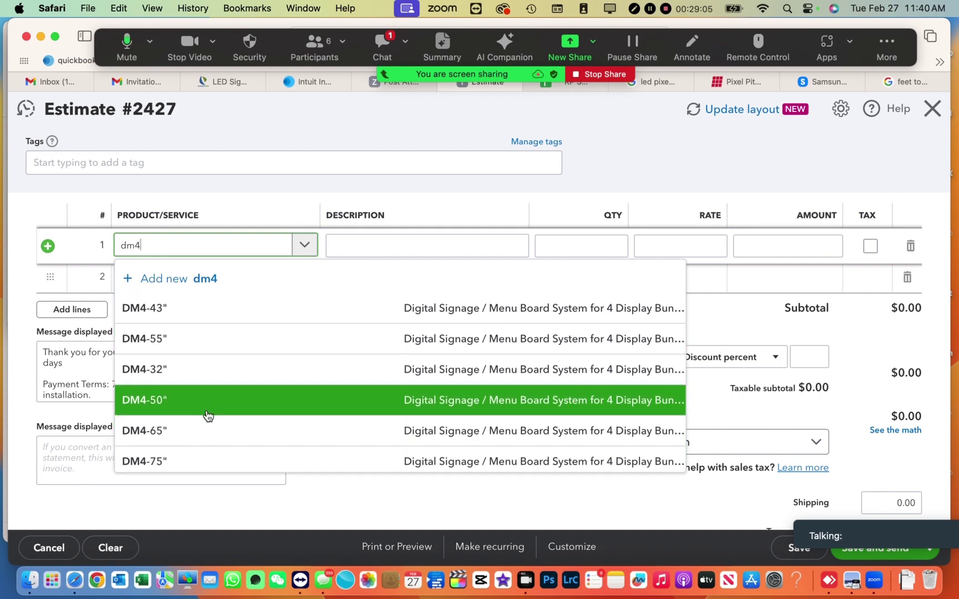
scroll(207, 416, down, 1)
scroll(208, 415, up, 1)
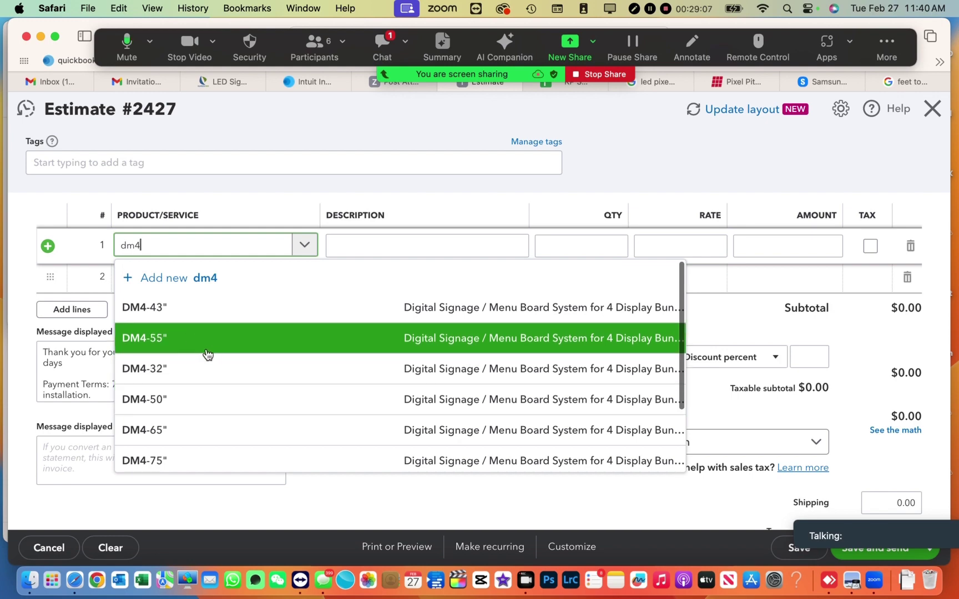
click(189, 400)
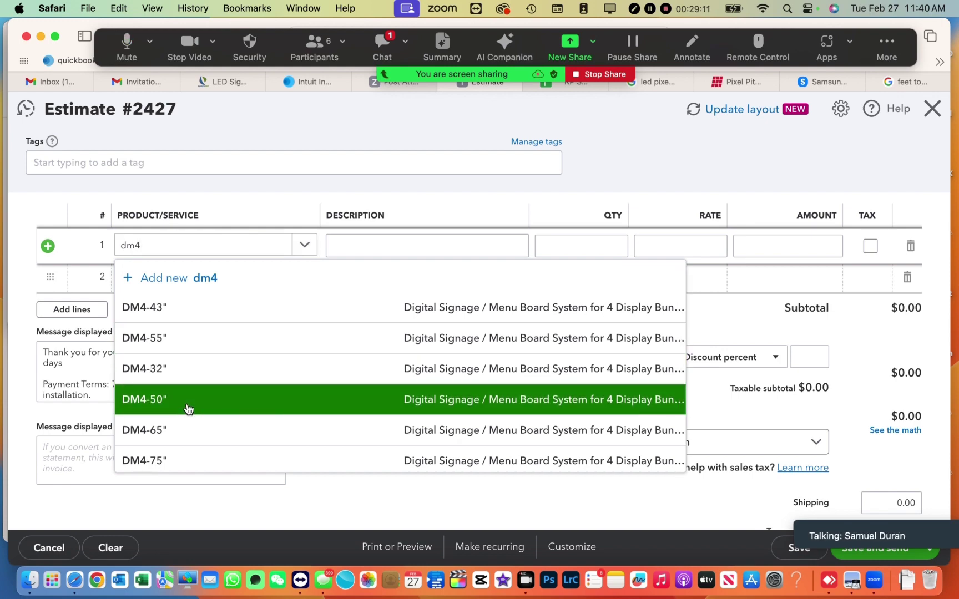
- Scroll through estimate #2427 to review the DM4-50" bundle's line items
scroll(189, 409, down, 5)
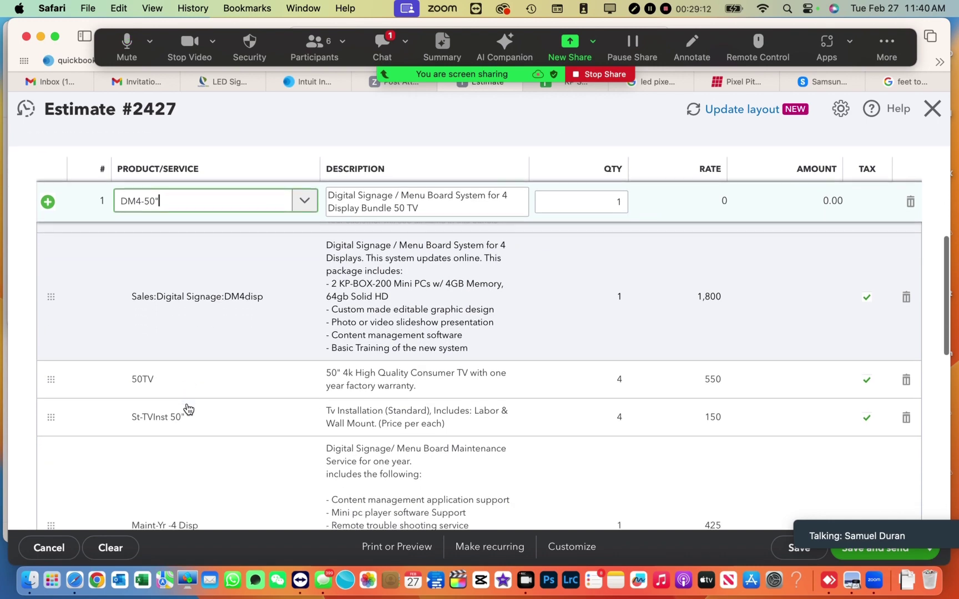
scroll(188, 409, up, 3)
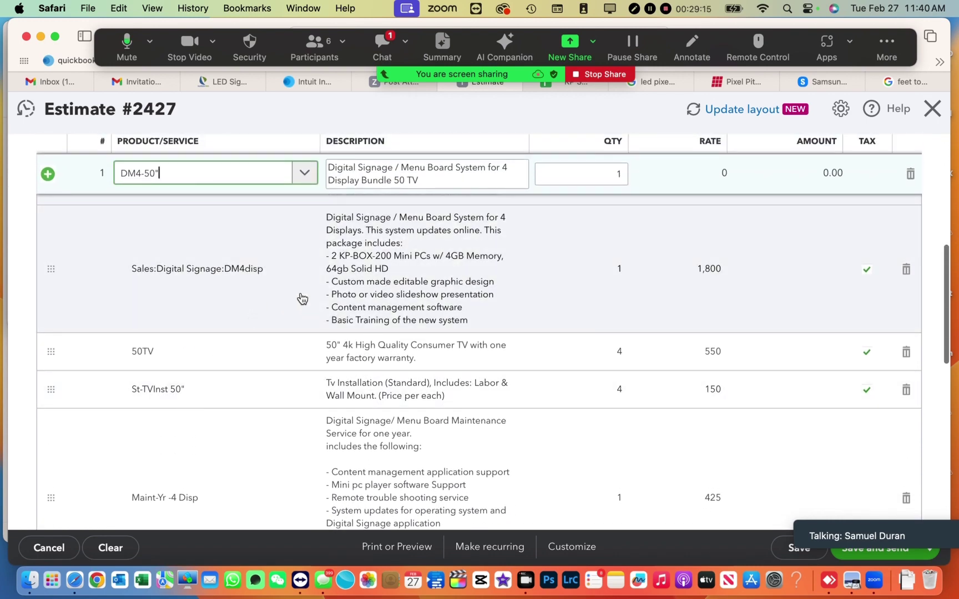
scroll(377, 276, down, 3)
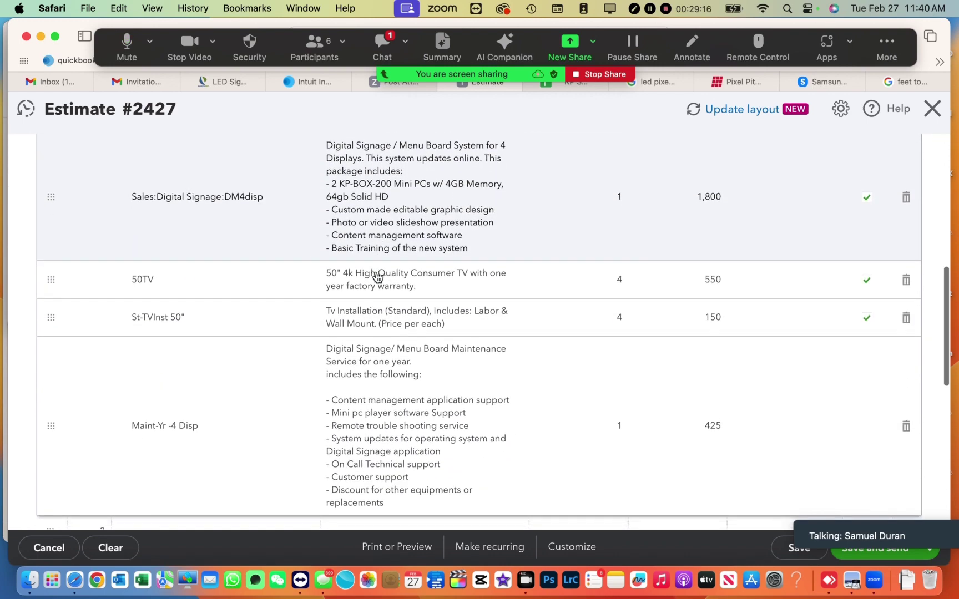
scroll(458, 265, down, 3)
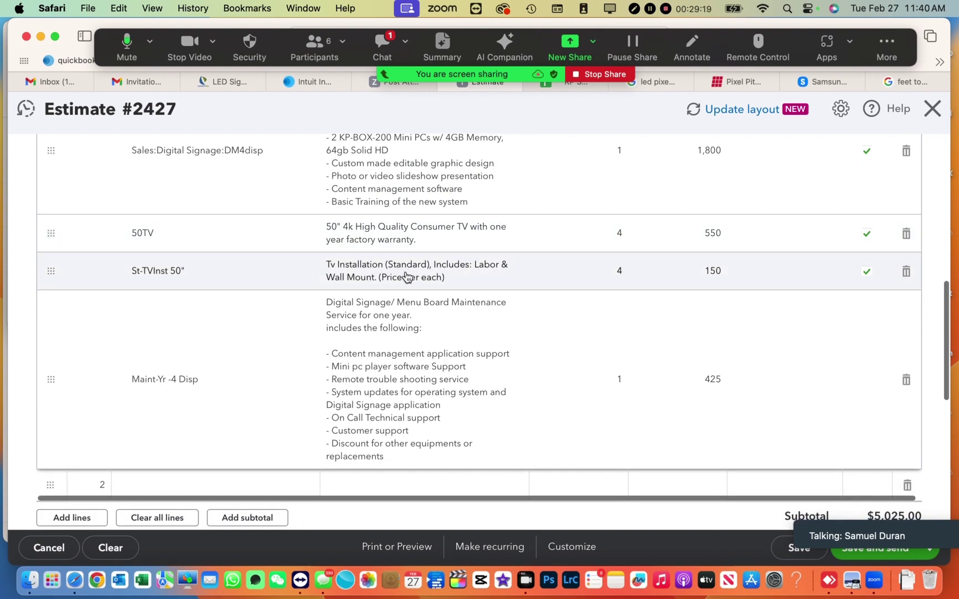
scroll(662, 364, down, 3)
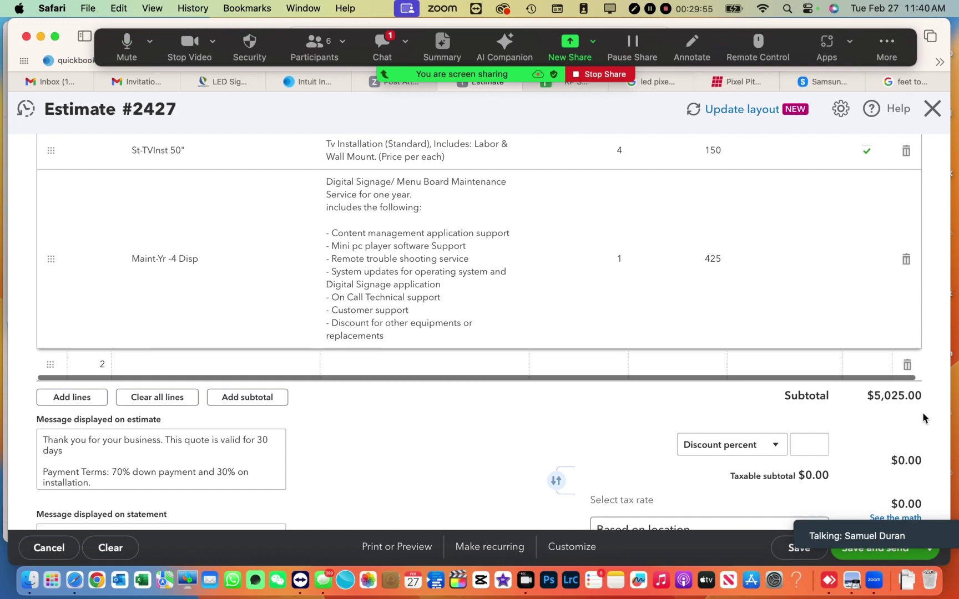
scroll(922, 411, up, 10)
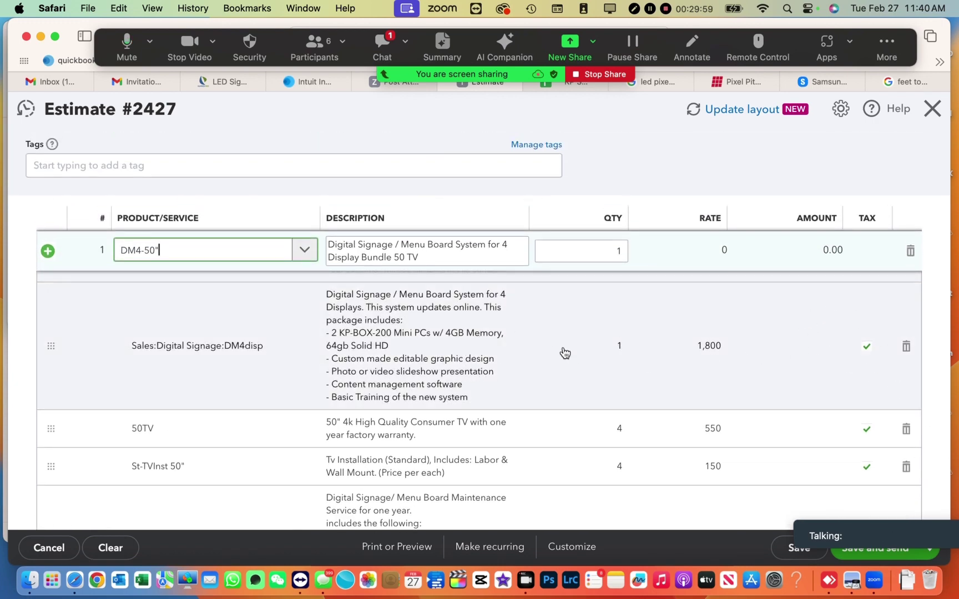
scroll(500, 328, down, 2)
scroll(499, 327, down, 4)
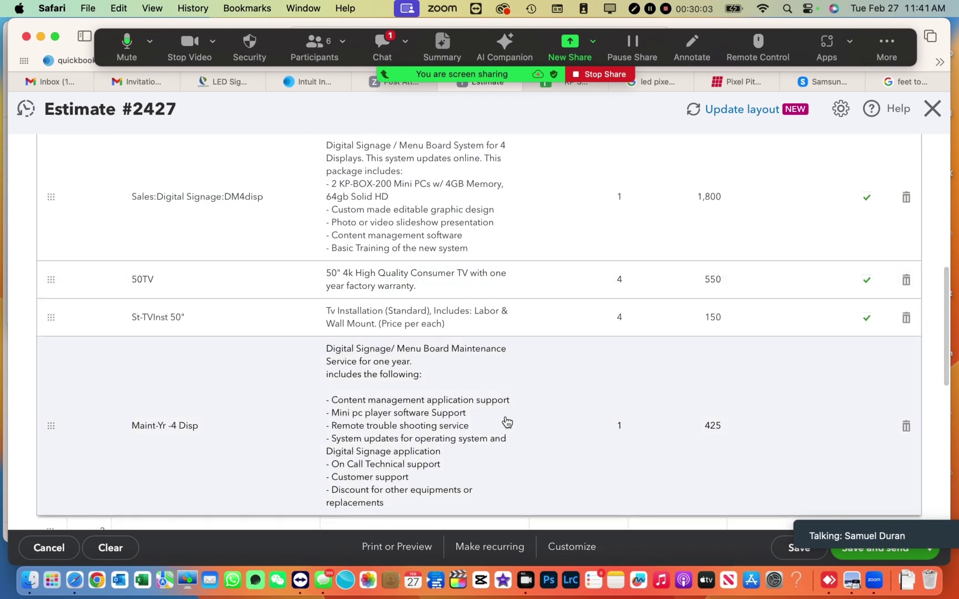
scroll(507, 422, down, 5)
scroll(507, 423, down, 5)
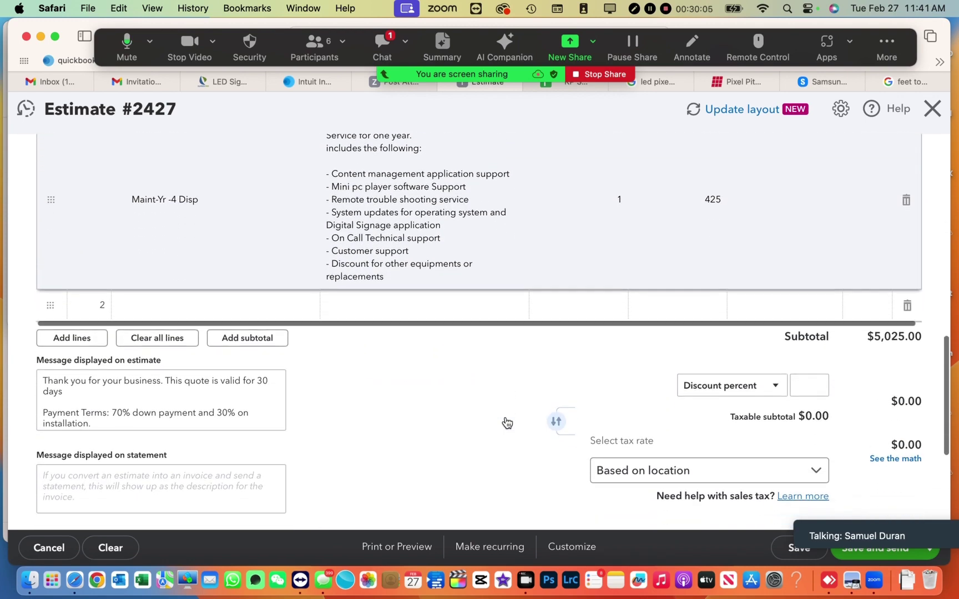
scroll(507, 423, up, 4)
scroll(506, 423, up, 8)
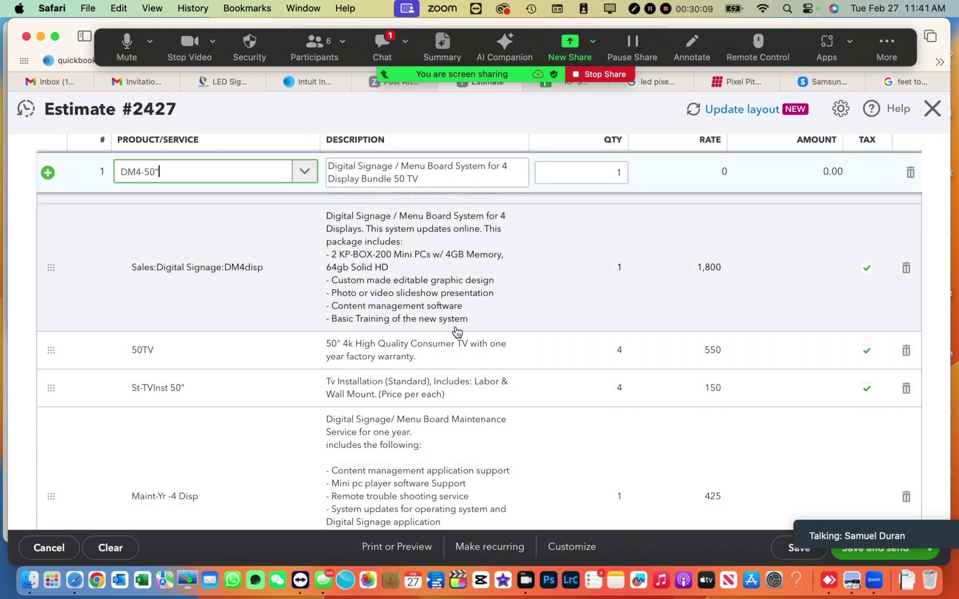
scroll(439, 383, down, 1)
scroll(441, 393, down, 9)
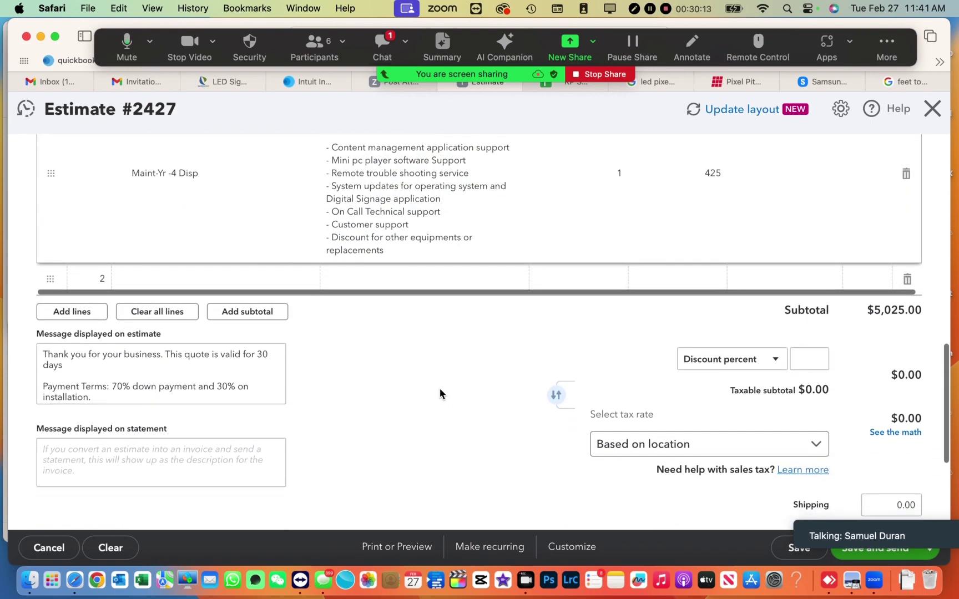
scroll(440, 389, up, 5)
scroll(439, 389, up, 9)
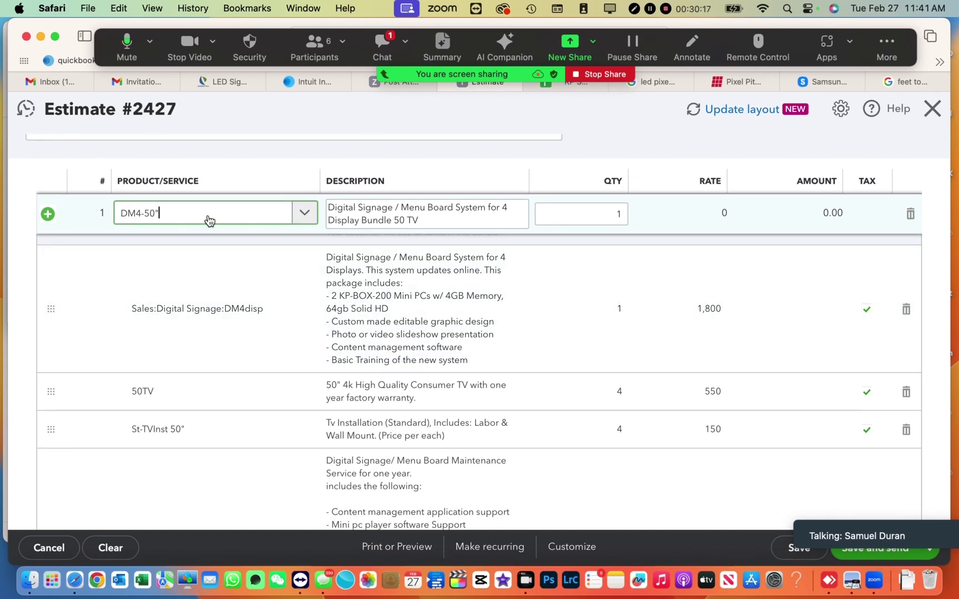
- Change line 1's product code to DM5 and choose the DM5-50" five-display bundle
key(BackSpace)
key(BackSpace)
text(\)
key(BackSpace)
key(BackSpace)
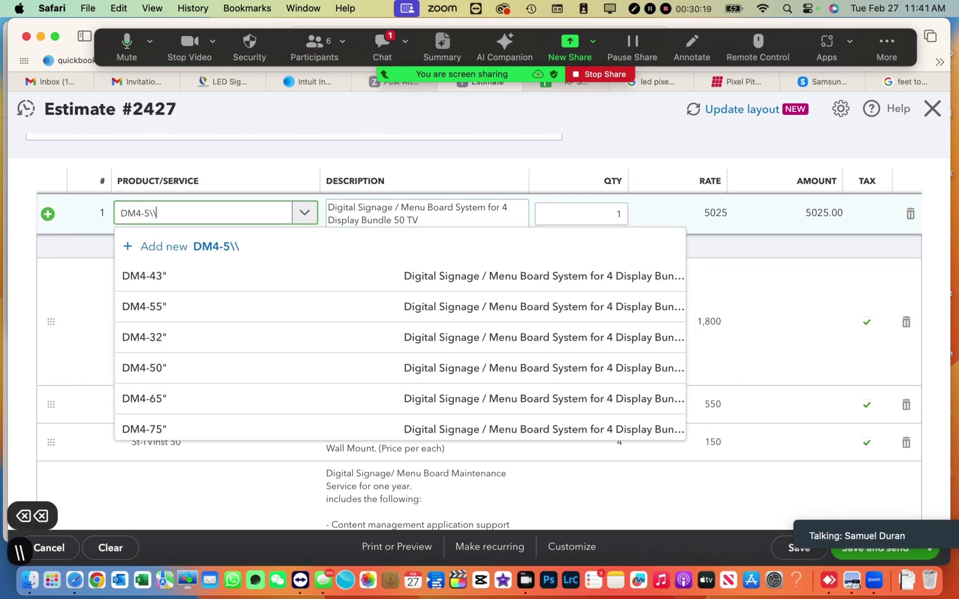
key(BackSpace)
key(BackSpace)
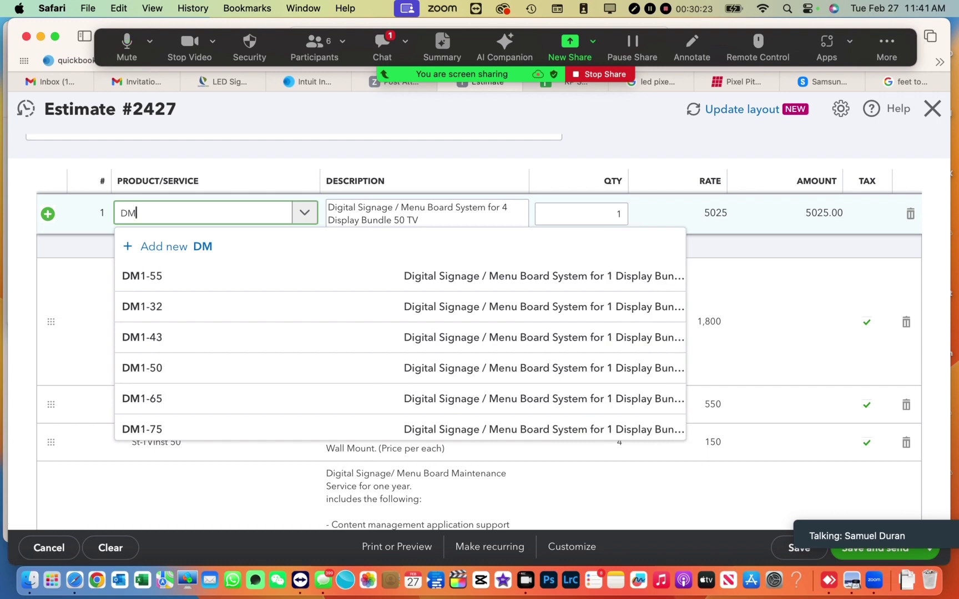
text(7)
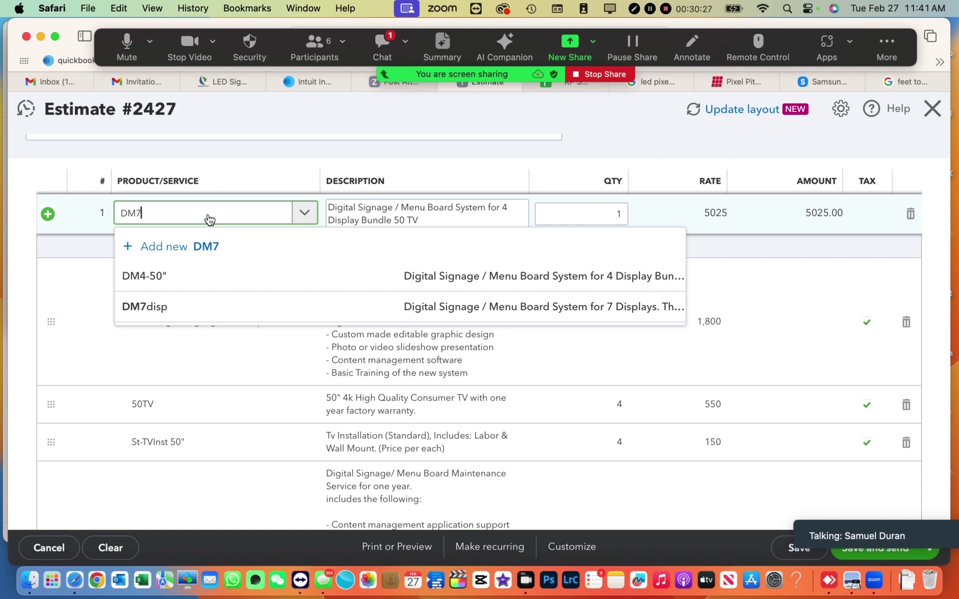
key(BackSpace)
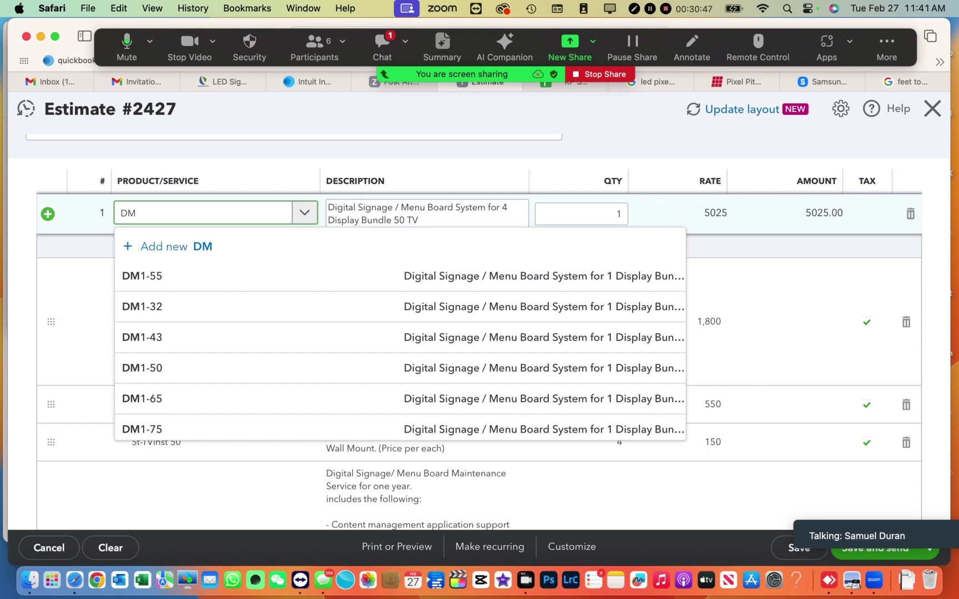
text(6)
key(BackSpace)
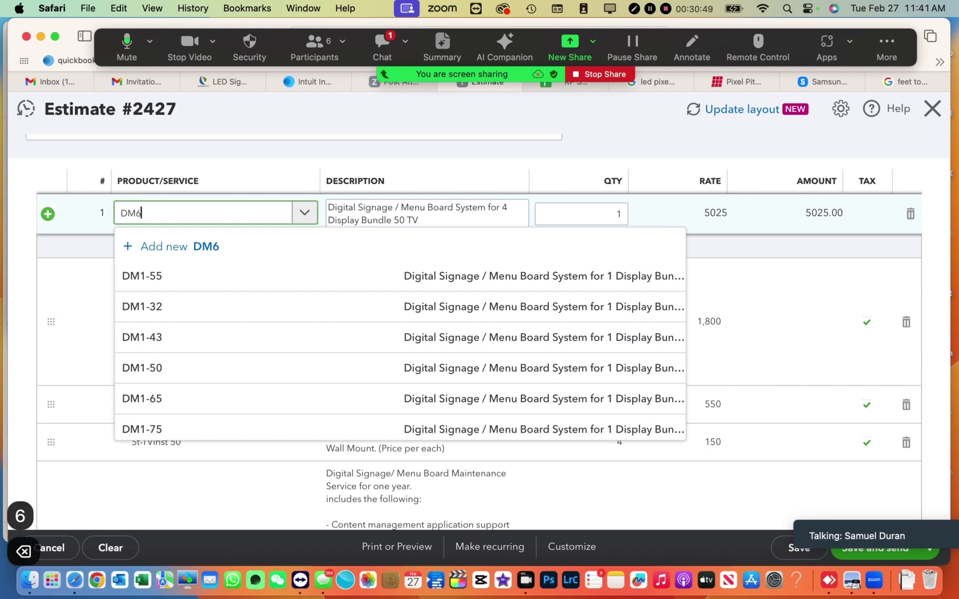
text(5)
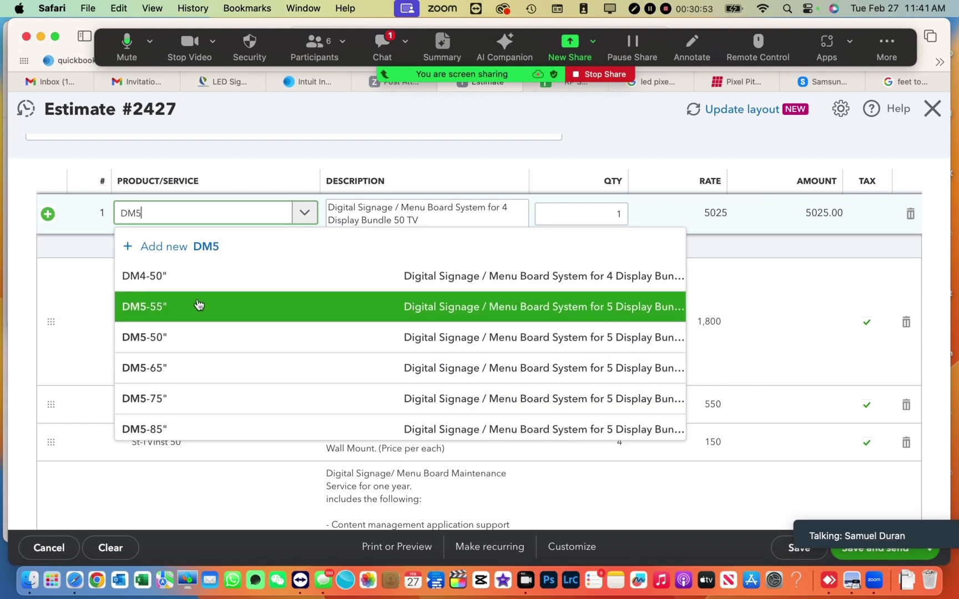
click(199, 347)
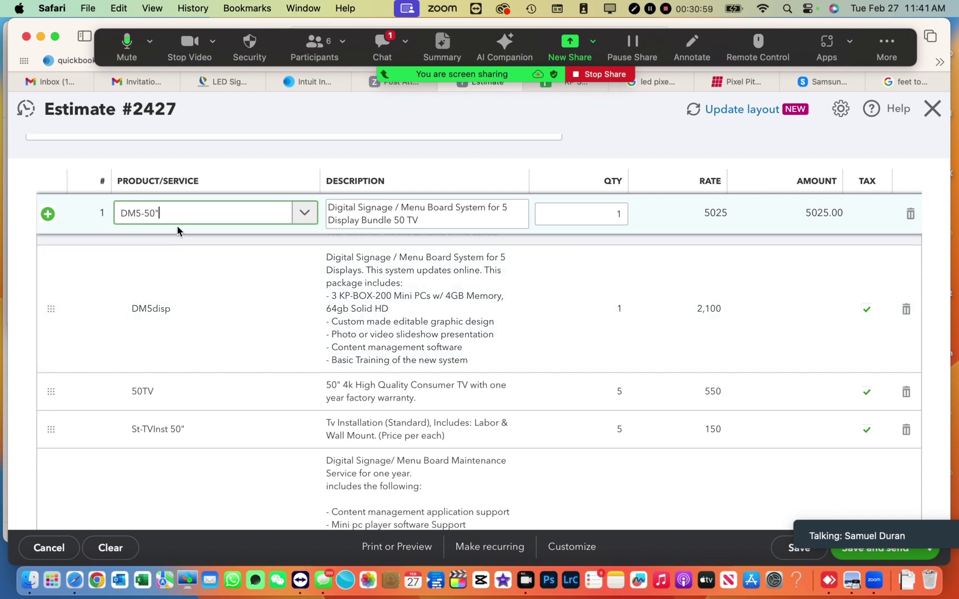
- Reselect the DM5-50" bundle, adding the Maint-Yr -5 Disp item for a $6,125.00 subtotal
key(BackSpace)
key(BackSpace)
key(backslash)
key(BackSpace)
key(BackSpace)
key(BackSpace)
key(BackSpace)
key(BackSpace)
key(BackSpace)
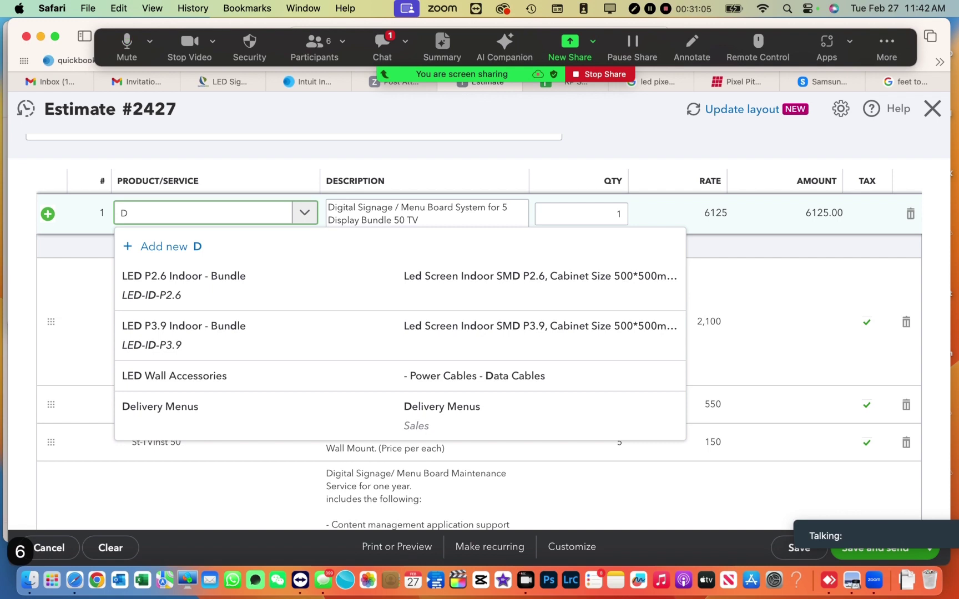
text(m6)
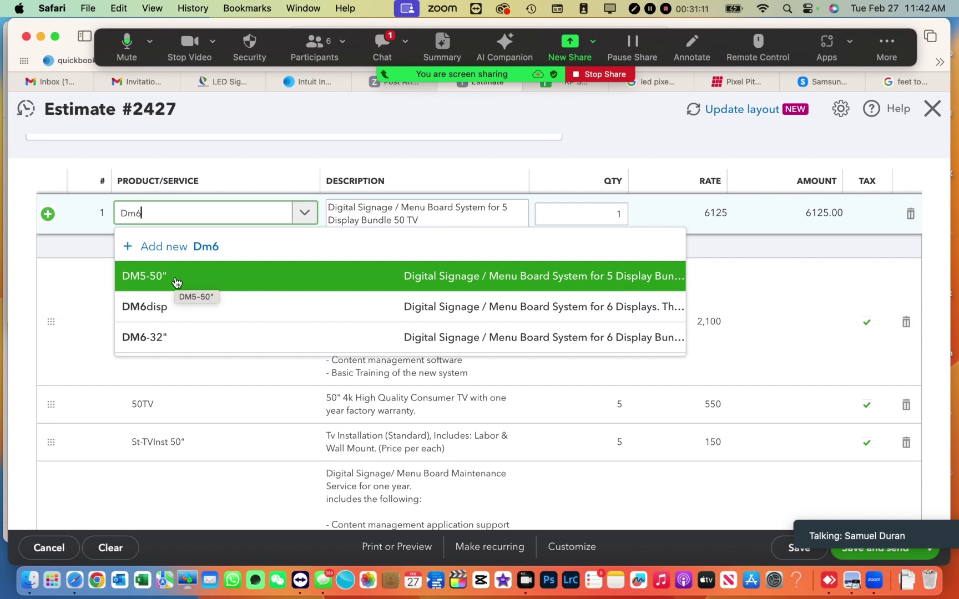
click(176, 282)
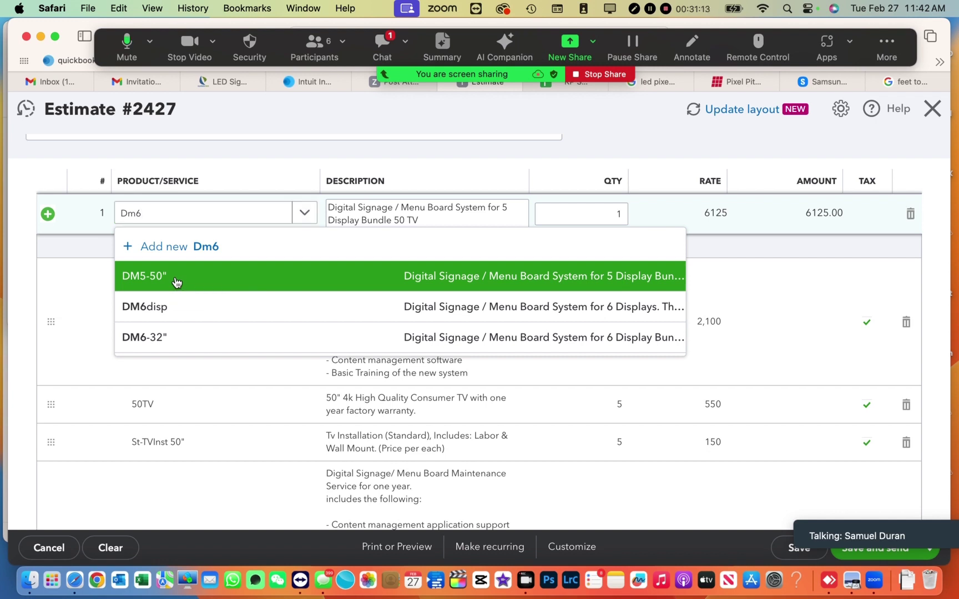
click(177, 282)
- Review the estimate, then trim the product code to DM5- to list other DM5 sizes
scroll(254, 322, down, 1)
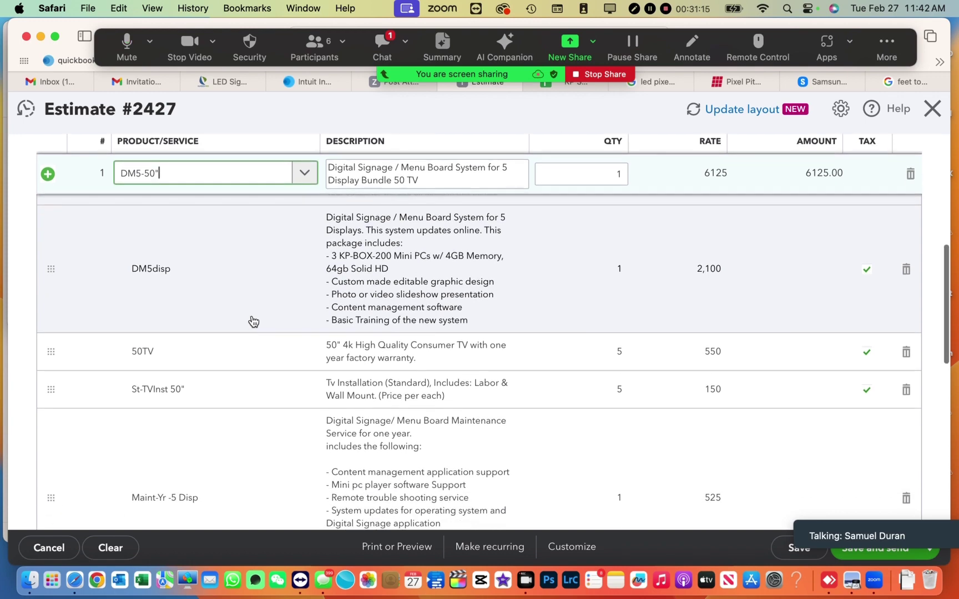
scroll(254, 322, down, 6)
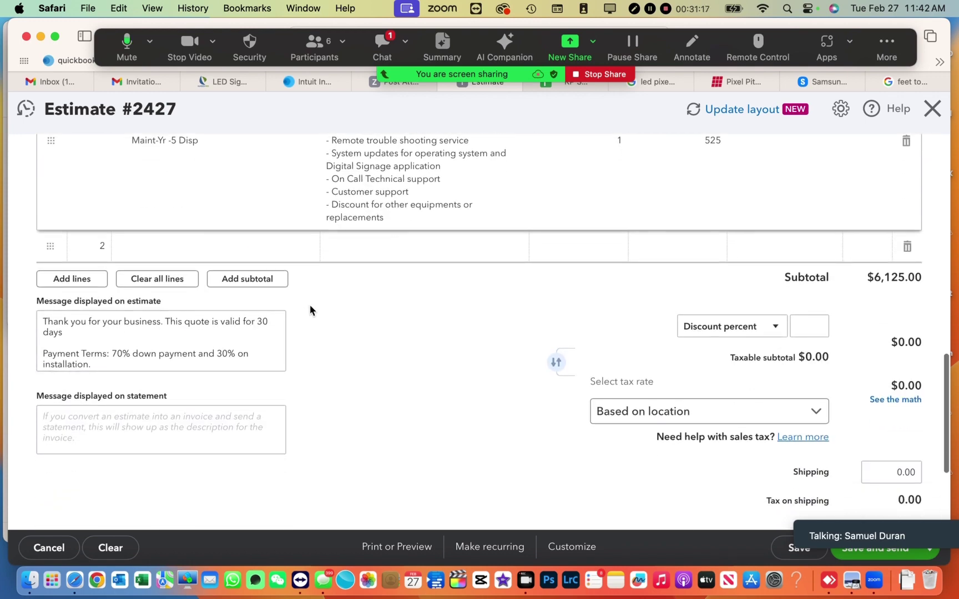
scroll(305, 290, up, 3)
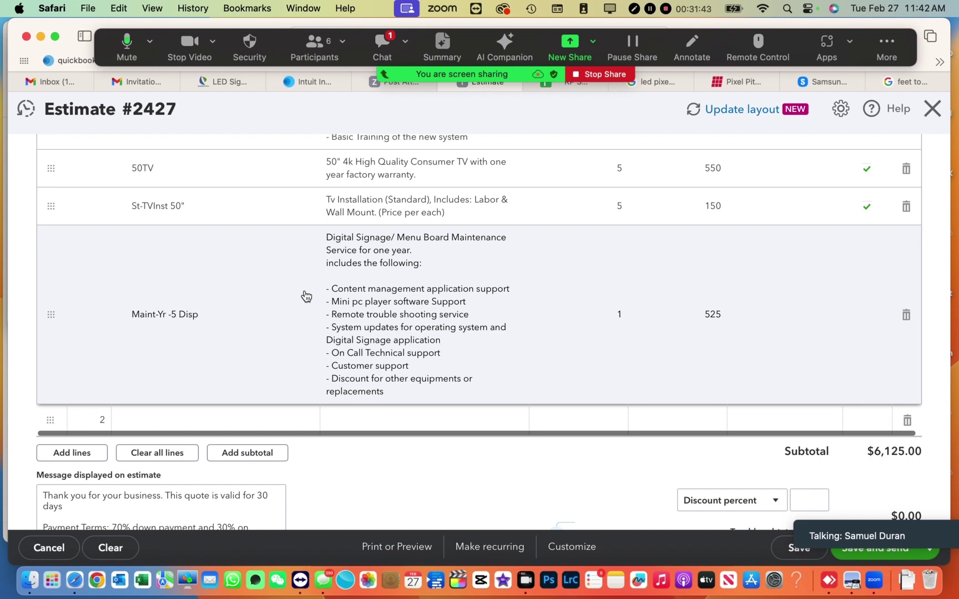
scroll(294, 276, up, 5)
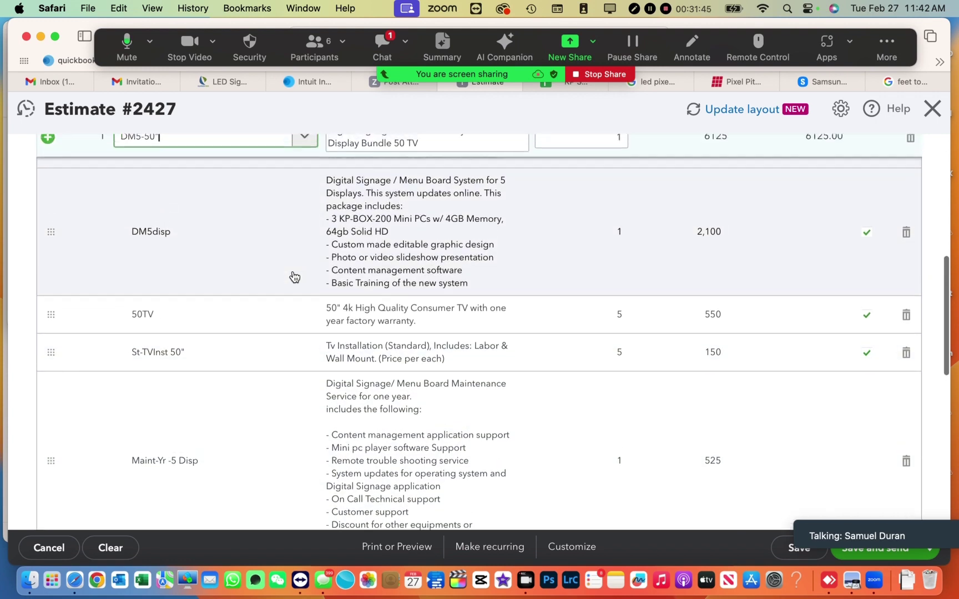
scroll(294, 277, up, 3)
key(BackSpace)
key(BackSpace)
key(BackSpace)
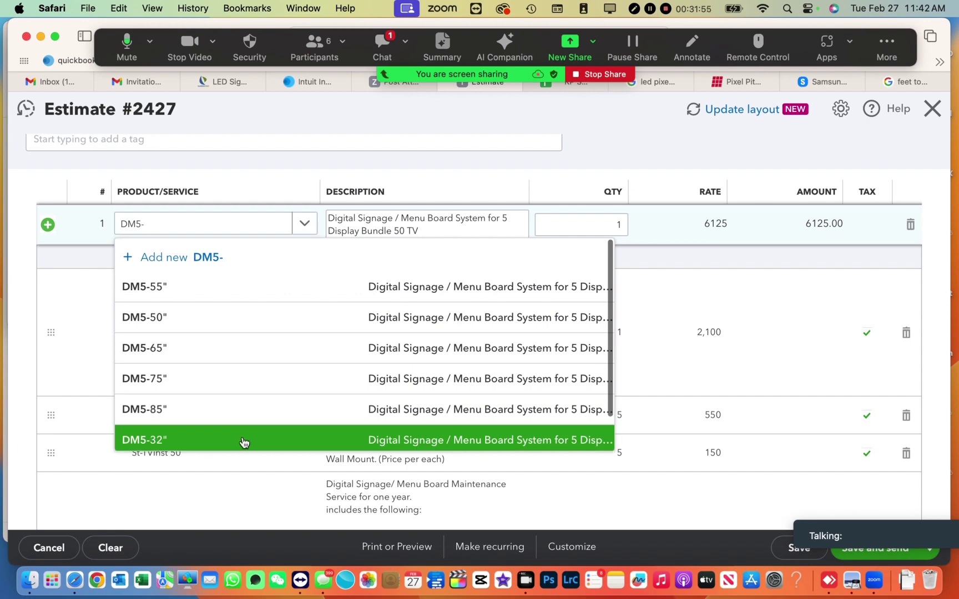
- Set line 1 to the DM5-32" bundle (DM5disp 2,100, five 32tv at 325) and review the $4,875.00 subtotal
click(242, 442)
scroll(245, 442, down, 5)
scroll(244, 442, down, 5)
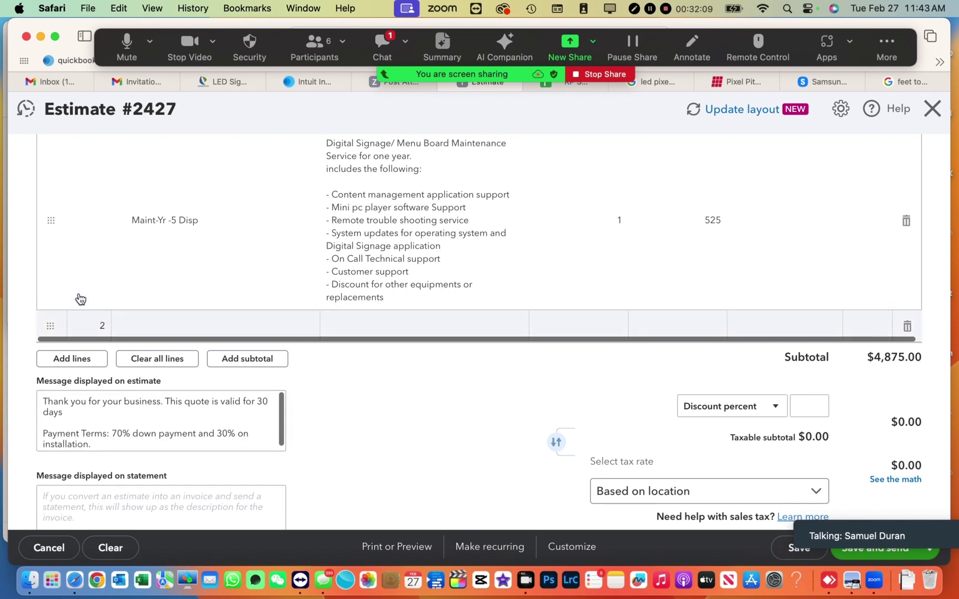
scroll(79, 300, up, 5)
scroll(79, 300, up, 10)
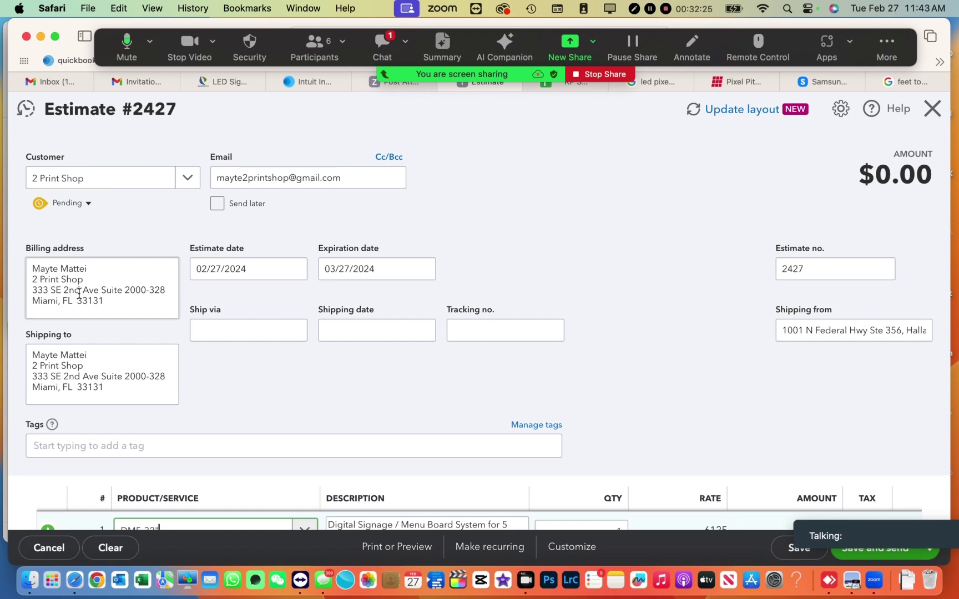
scroll(78, 293, down, 1)
scroll(79, 294, down, 5)
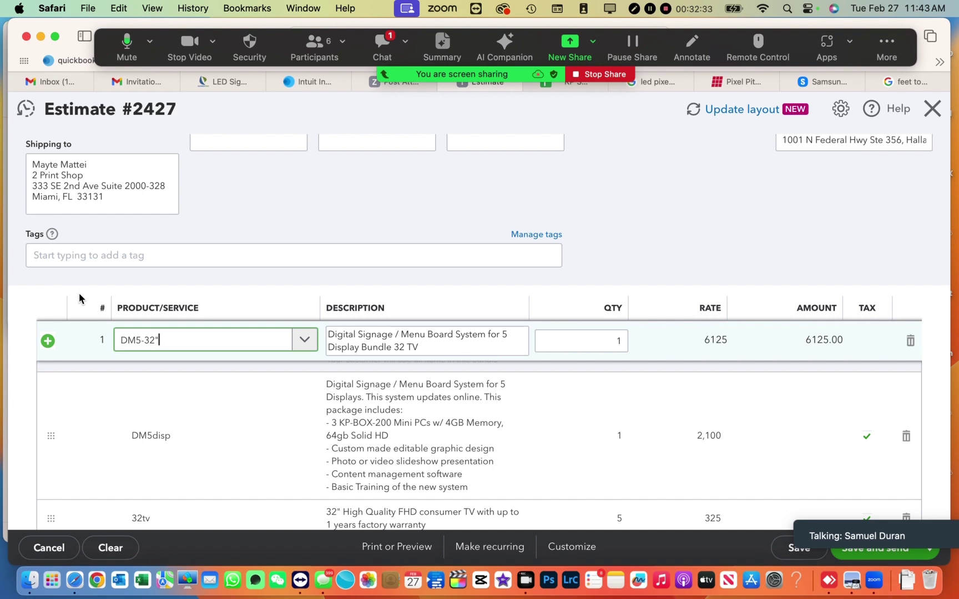
- Change line 1 to the DM5-43" bundle with five 43TV at 425, subtotal $5,425.00
key(BackSpace)
key(BackSpace)
key(BackSpace)
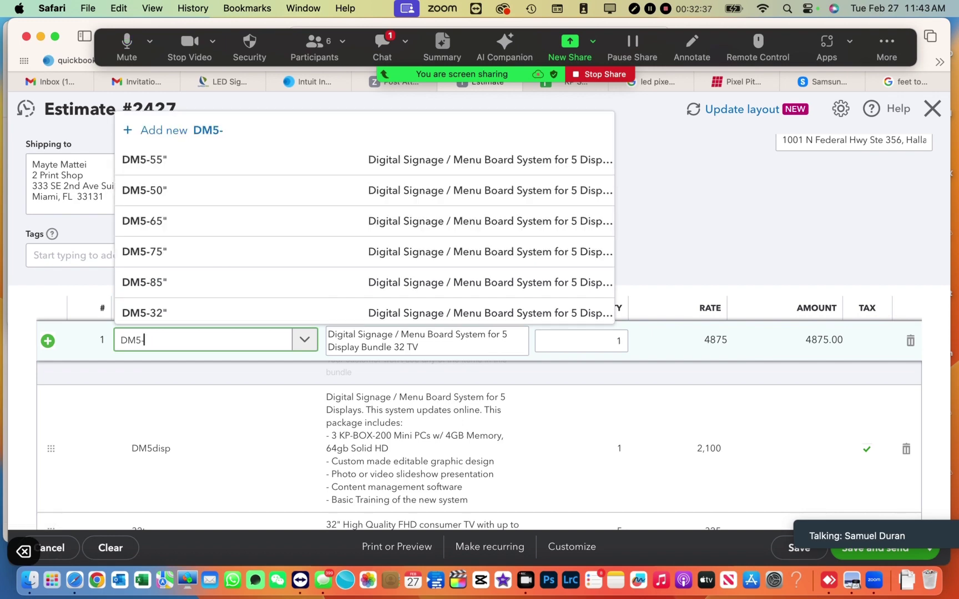
scroll(174, 190, down, 1)
scroll(174, 190, down, 2)
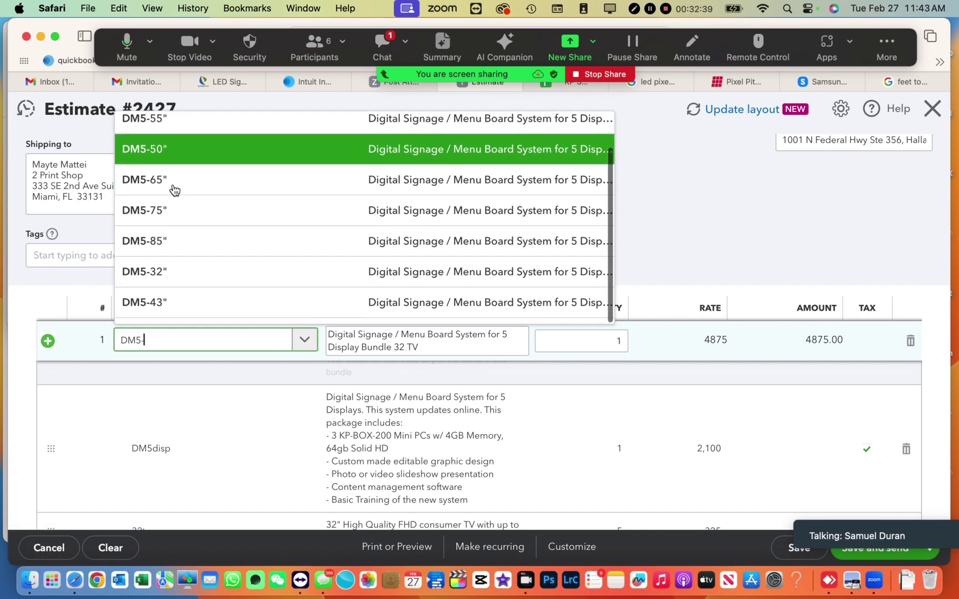
click(175, 305)
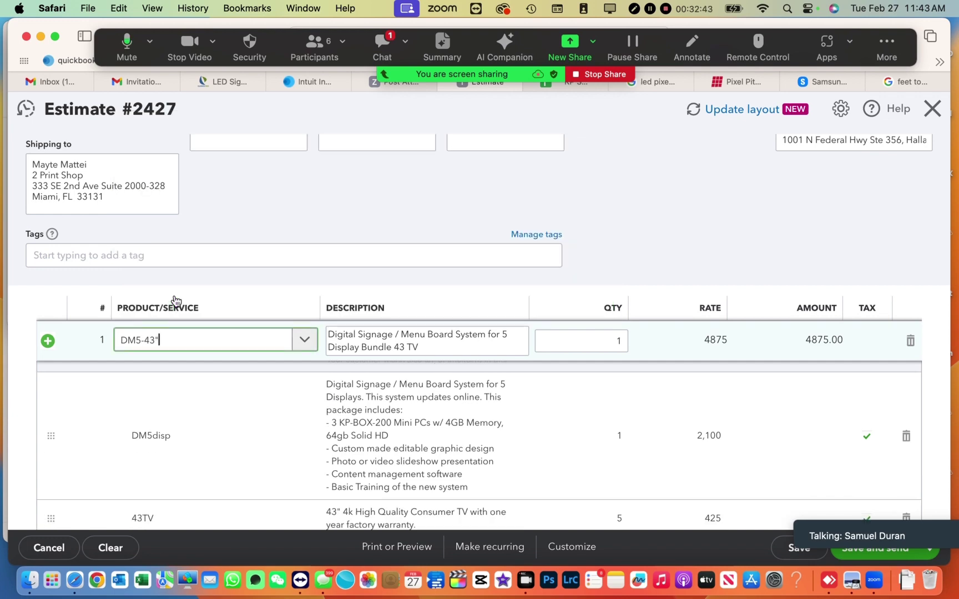
scroll(176, 301, down, 10)
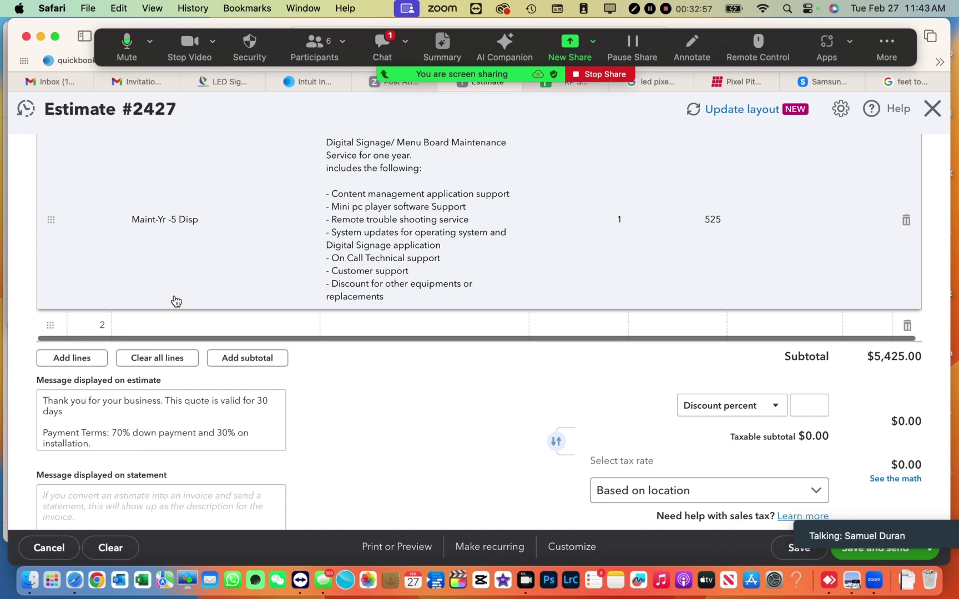
scroll(176, 301, up, 12)
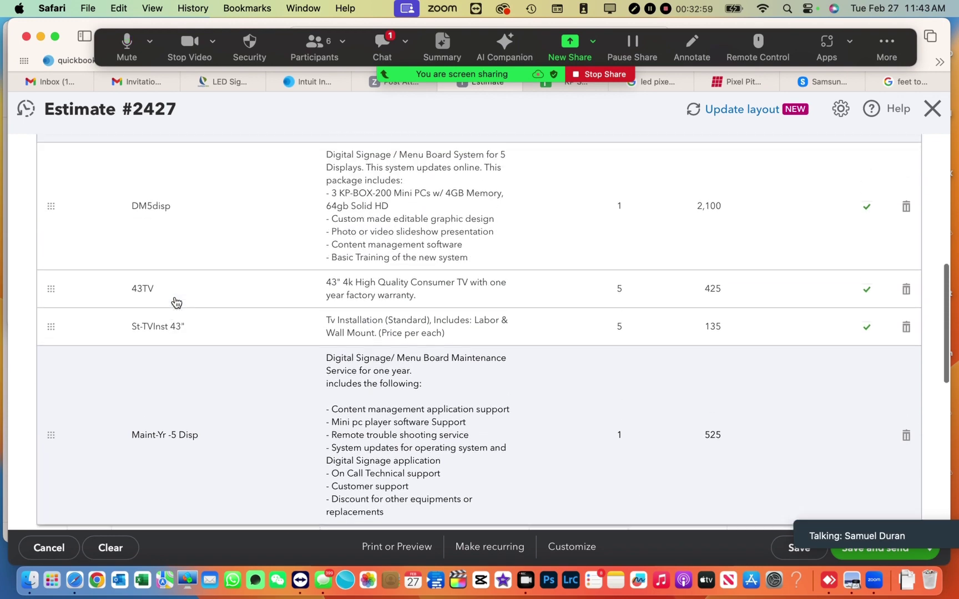
key(BackSpace)
key(BackSpace)
key(BackSpace)
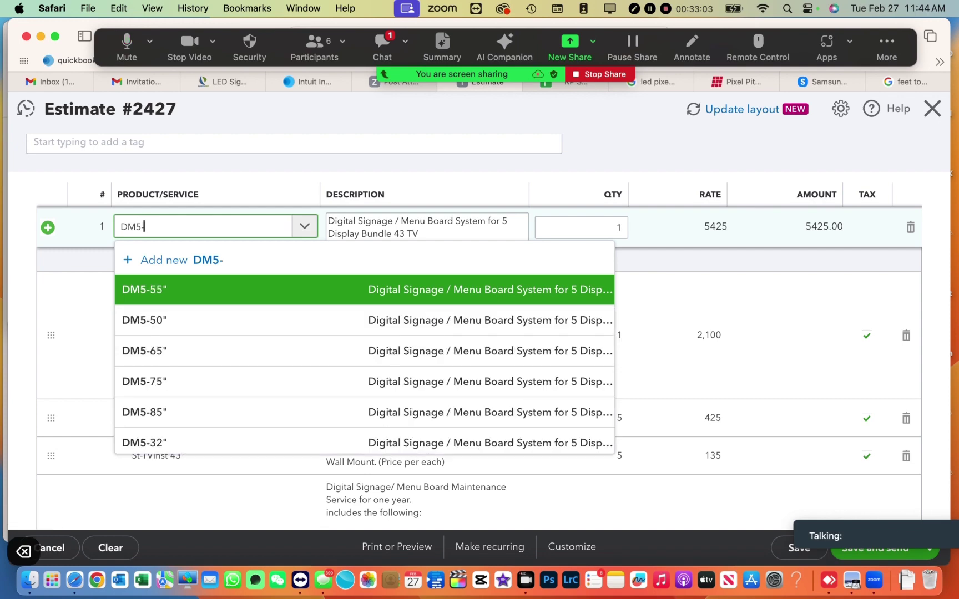
- Select the DM5-55" bundle for line 1, adding 55TV and 55" installation lines for $6,300
click(174, 300)
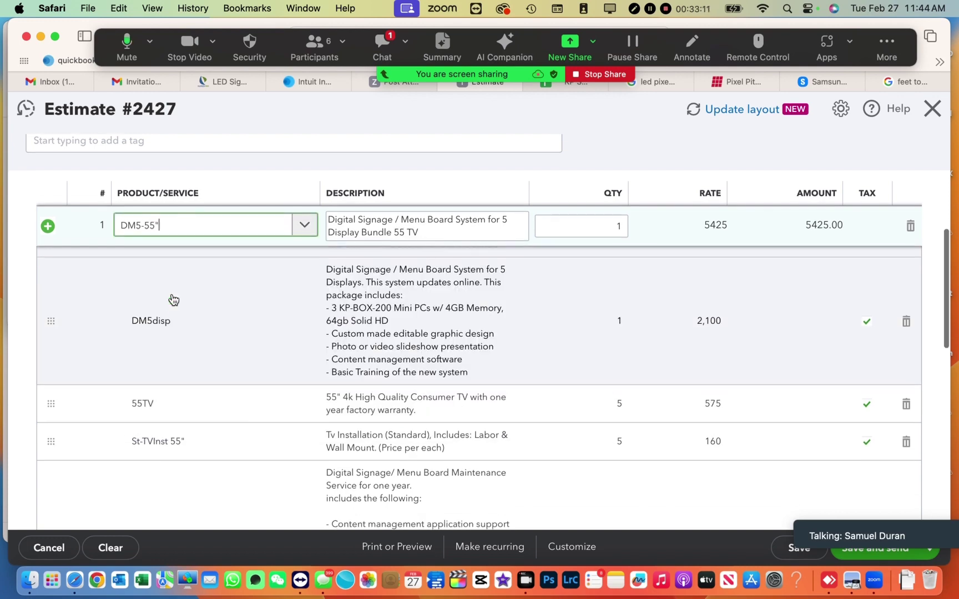
scroll(174, 300, down, 10)
scroll(173, 300, down, 2)
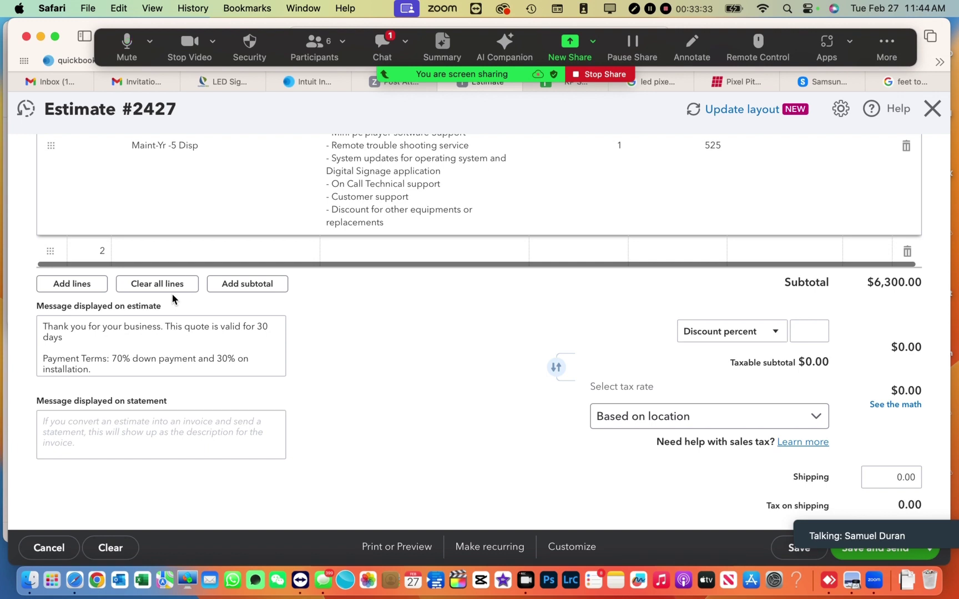
scroll(172, 299, up, 10)
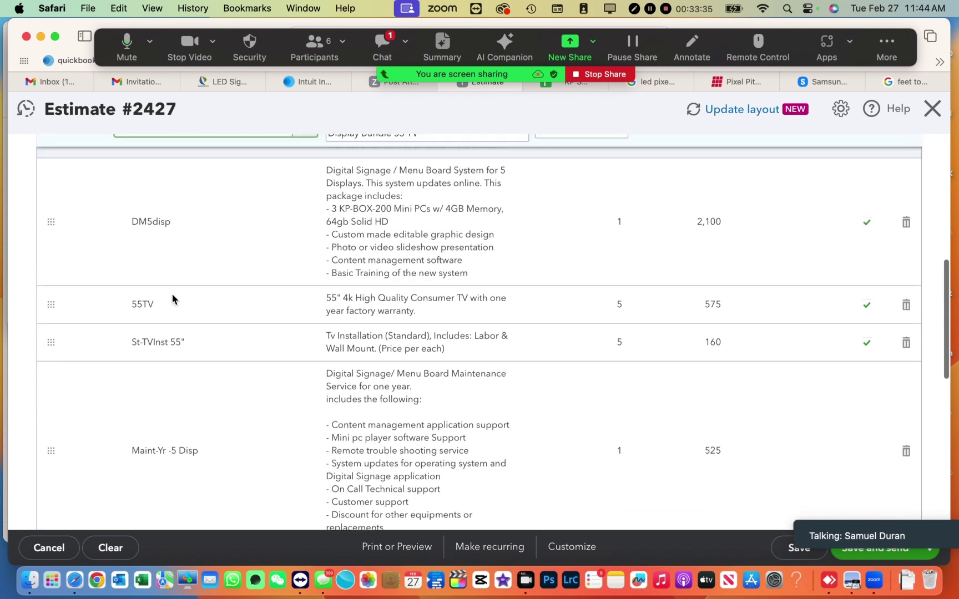
scroll(172, 300, up, 2)
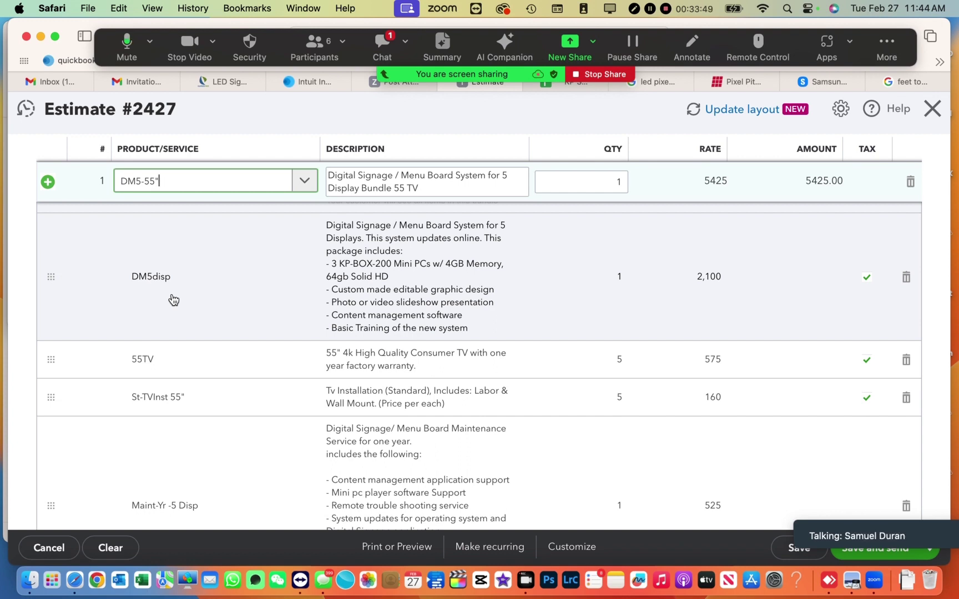
scroll(173, 300, up, 5)
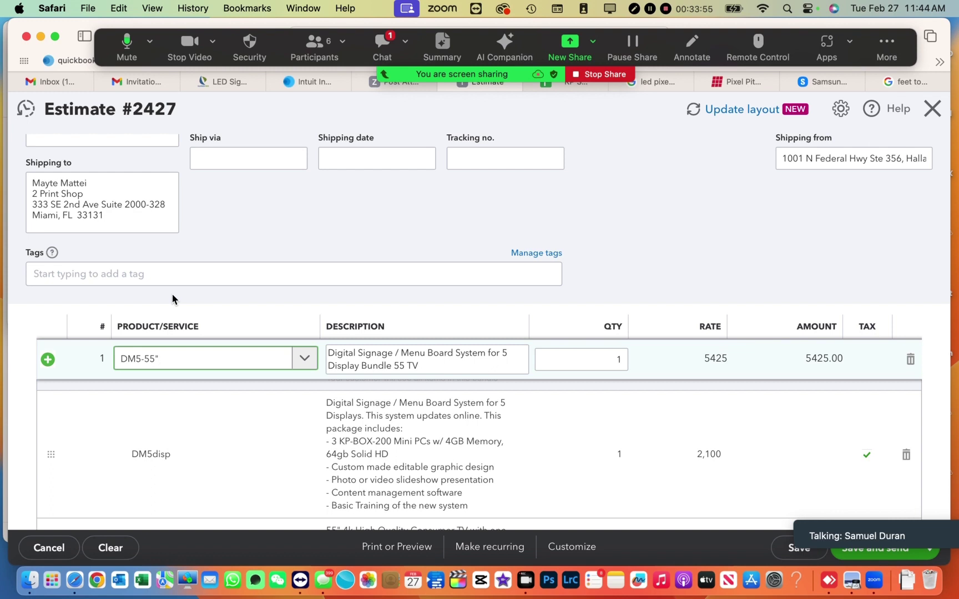
scroll(171, 293, down, 1)
scroll(172, 293, up, 3)
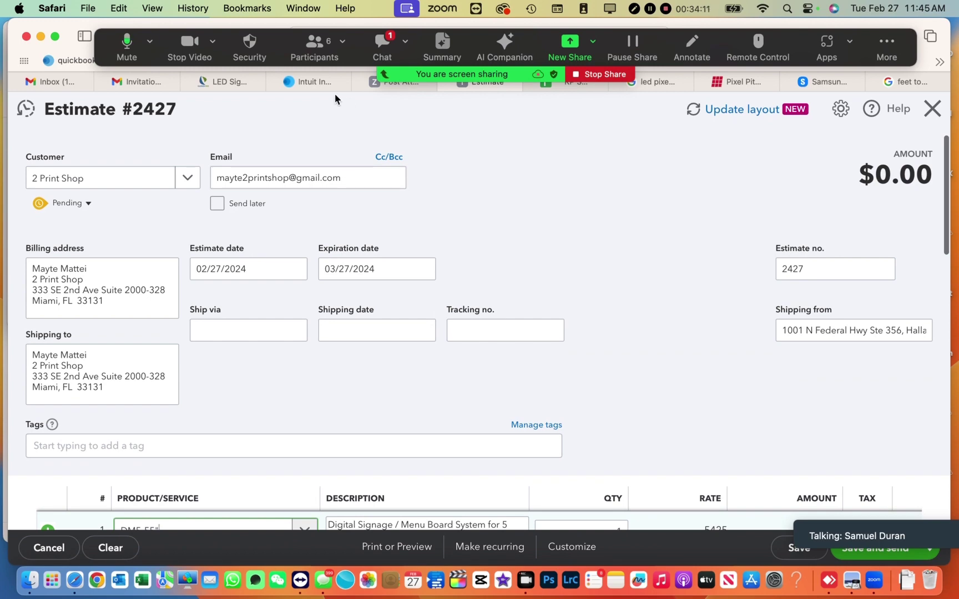
click(227, 82)
- Browse the Kayros Pro Interactive Kiosk product page, then go back to estimate #2427
mouse_move(547, 254)
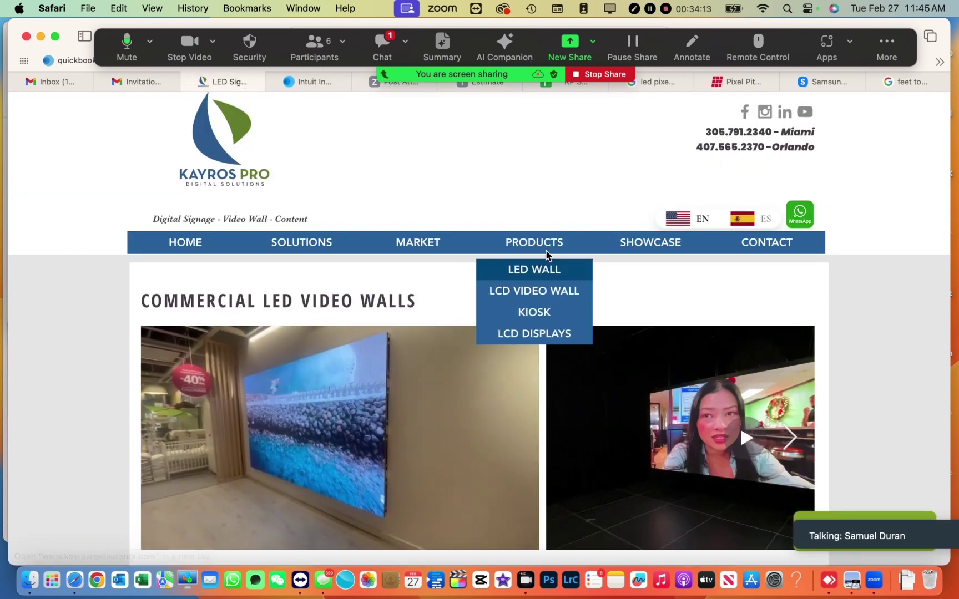
click(547, 314)
scroll(546, 321, down, 2)
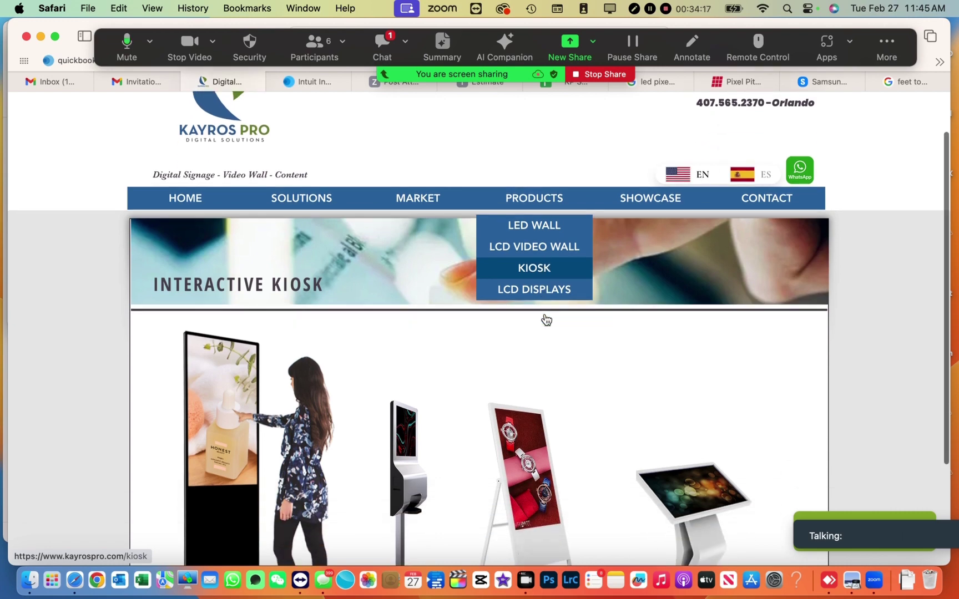
scroll(546, 320, down, 4)
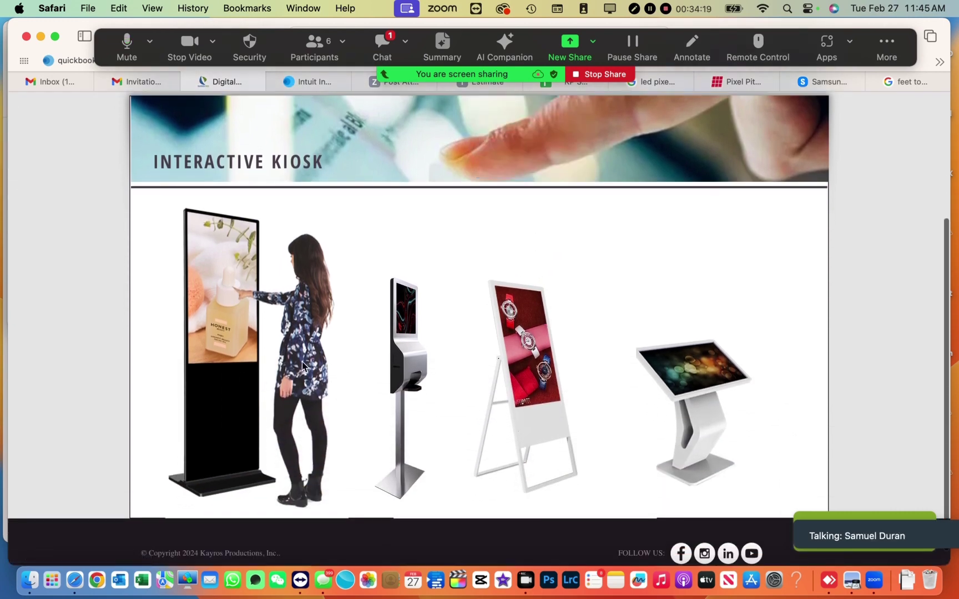
scroll(332, 183, up, 5)
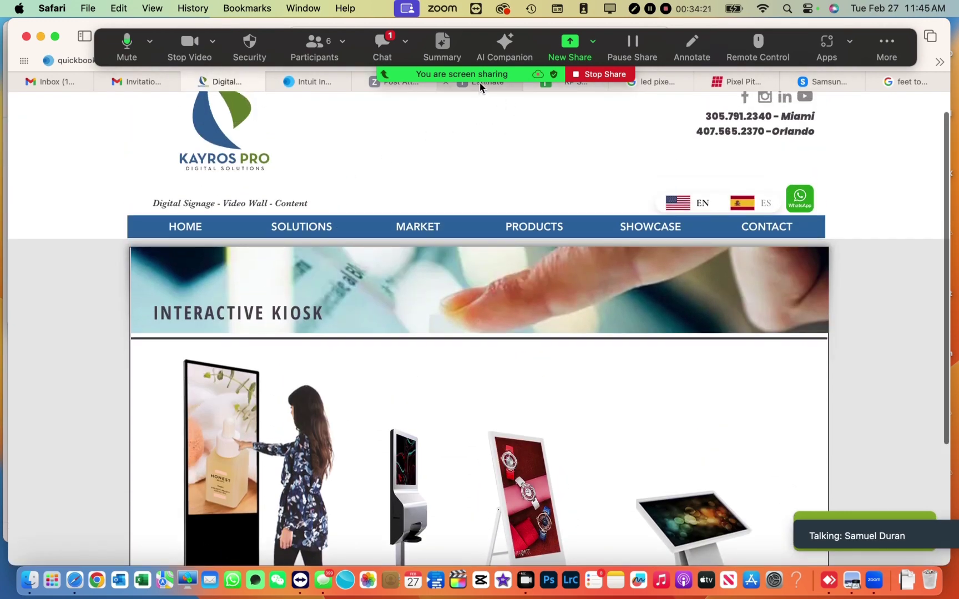
click(480, 83)
scroll(323, 303, down, 5)
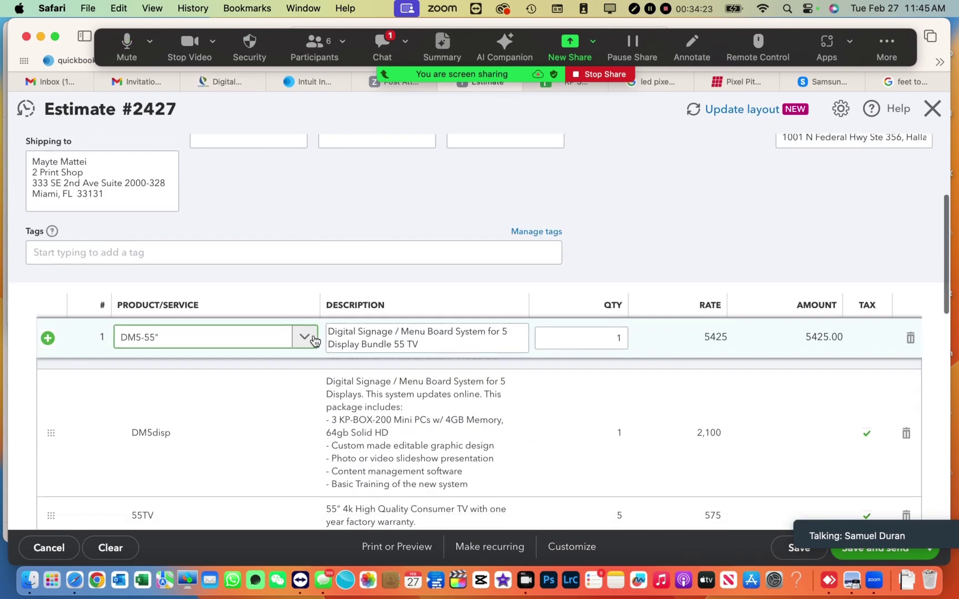
- Clear line 1's product, search 'kiosk', and select the Kiosk49inc 49" media-player kiosk at 2,200
click(257, 337)
key(BackSpace)
key(BackSpace)
key(BackSpace)
key(BackSpace)
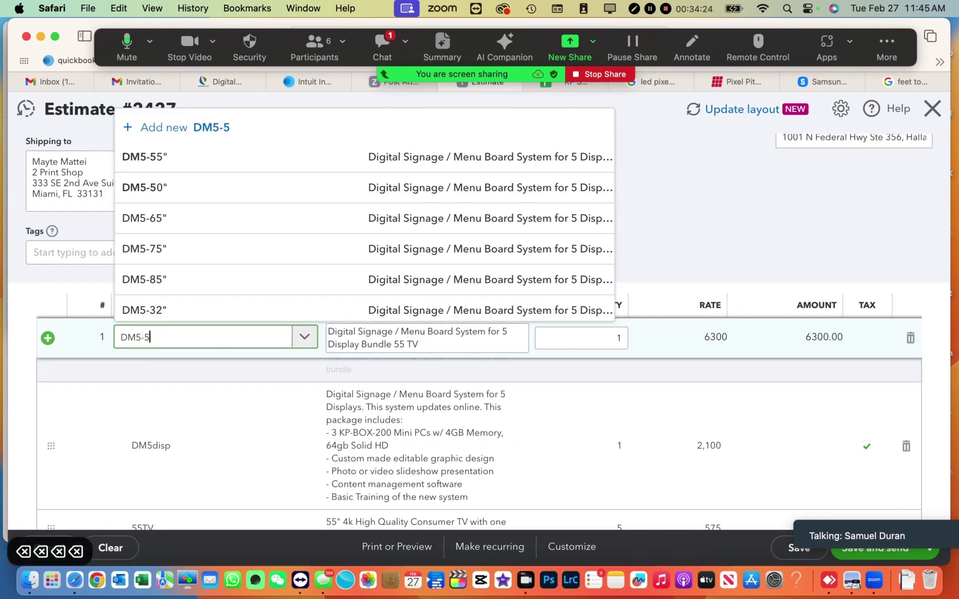
key(BackSpace)
key(BackSpace)
key(BackSpace)
key(BackSpace)
key(BackSpace)
key(BackSpace)
key(BackSpace)
key(BackSpace)
key(BackSpace)
key(BackSpace)
key(BackSpace)
key(BackSpace)
key(BackSpace)
key(BackSpace)
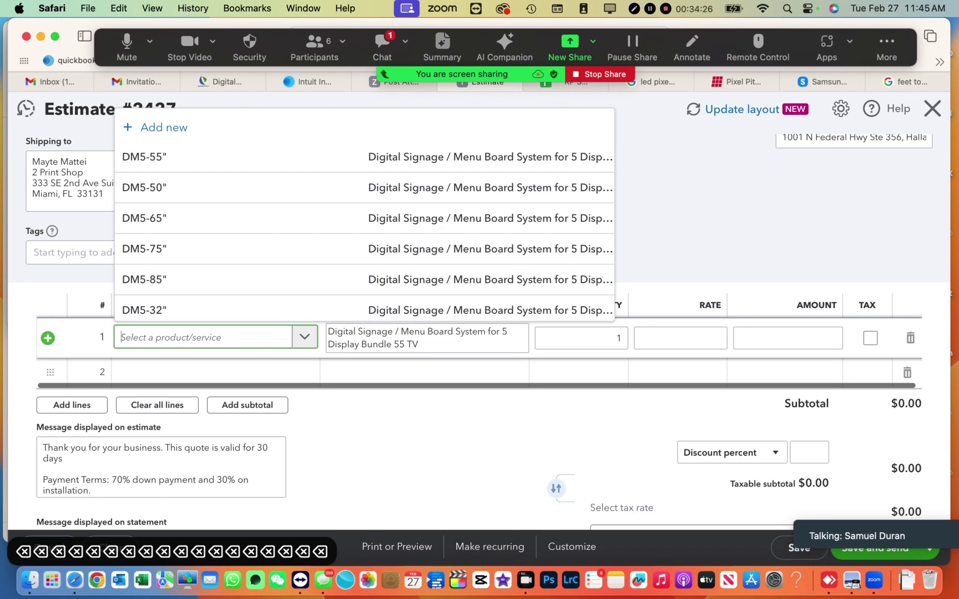
text(kiosk)
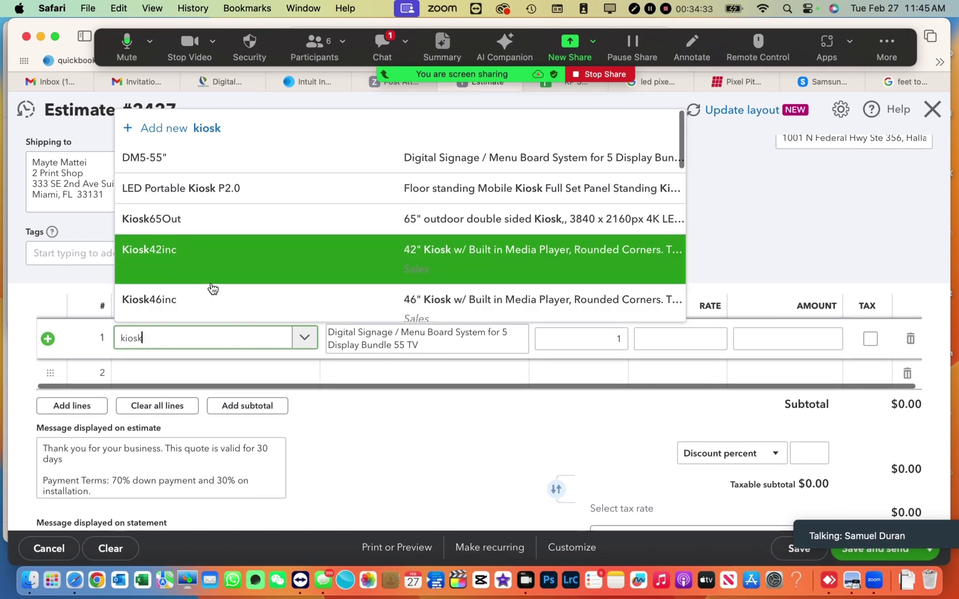
scroll(211, 288, down, 2)
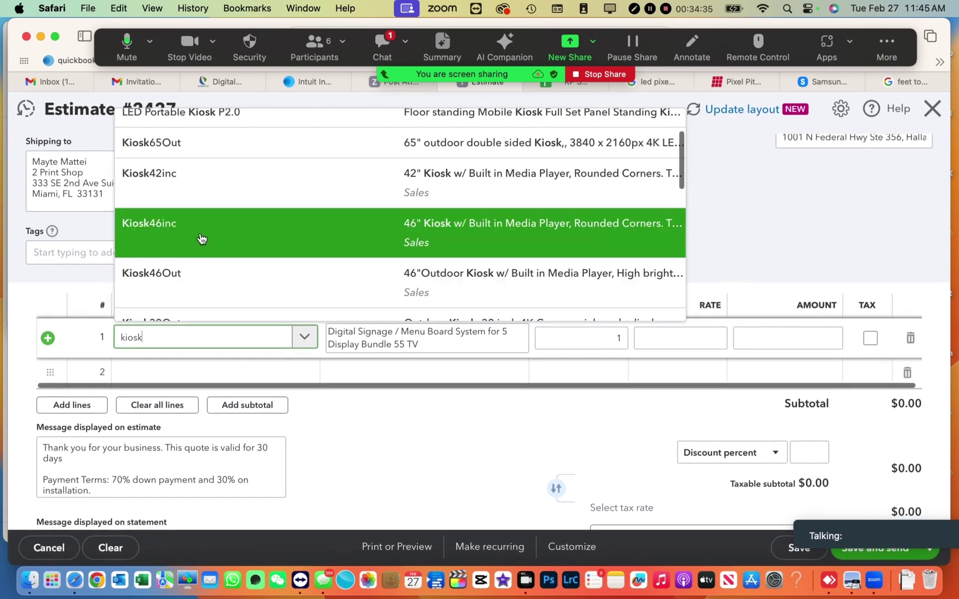
scroll(202, 237, down, 5)
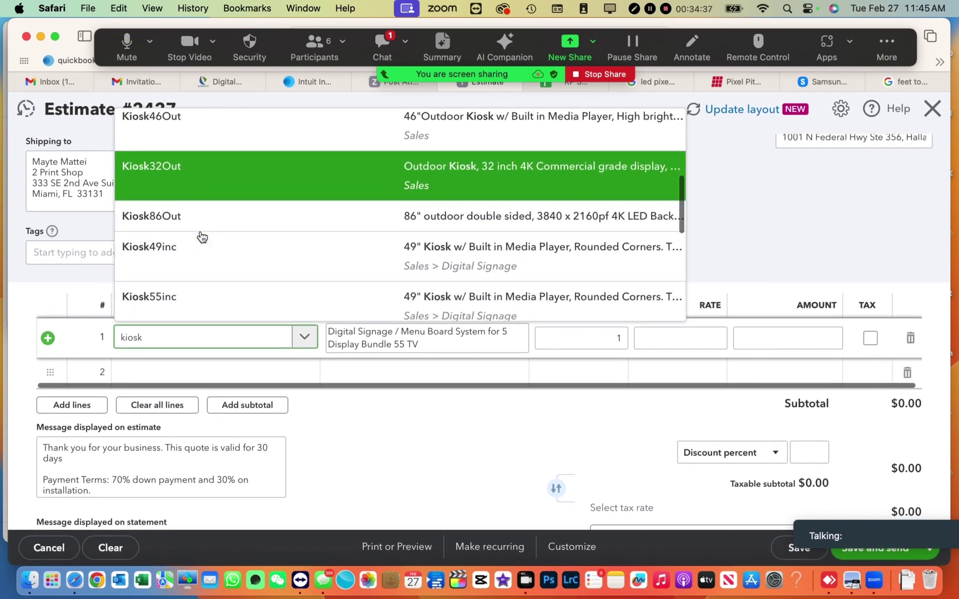
scroll(201, 237, up, 2)
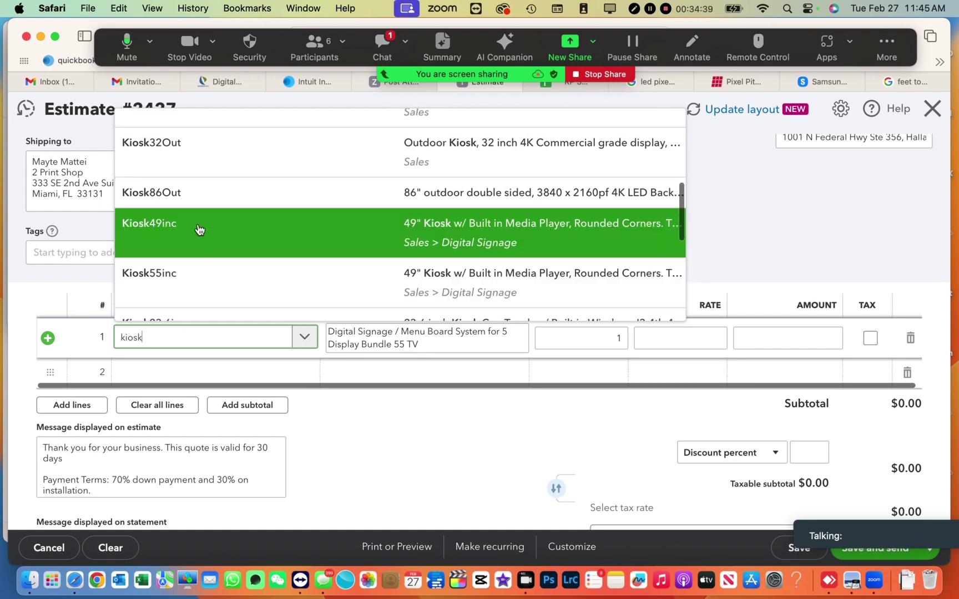
click(200, 230)
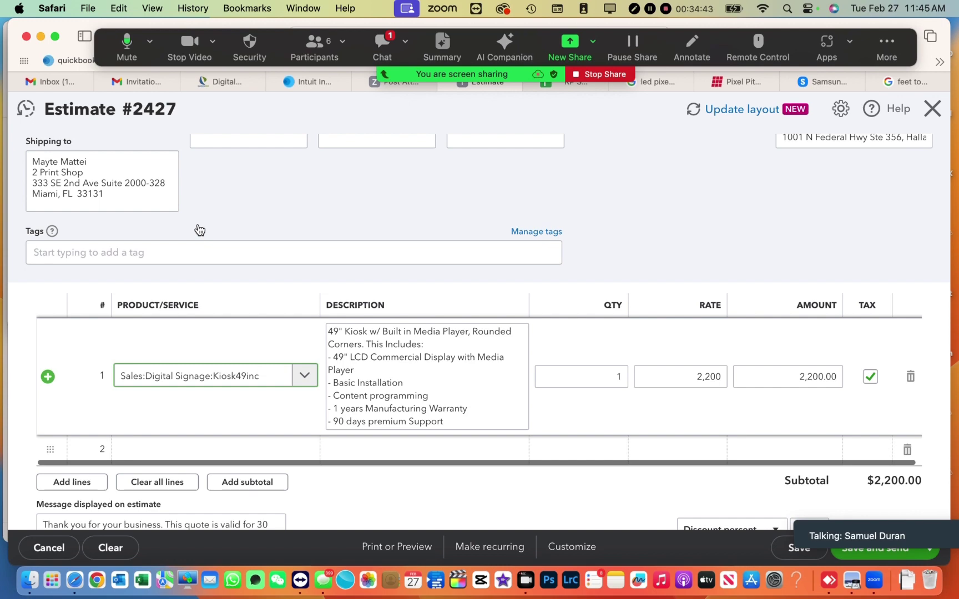
scroll(199, 229, down, 2)
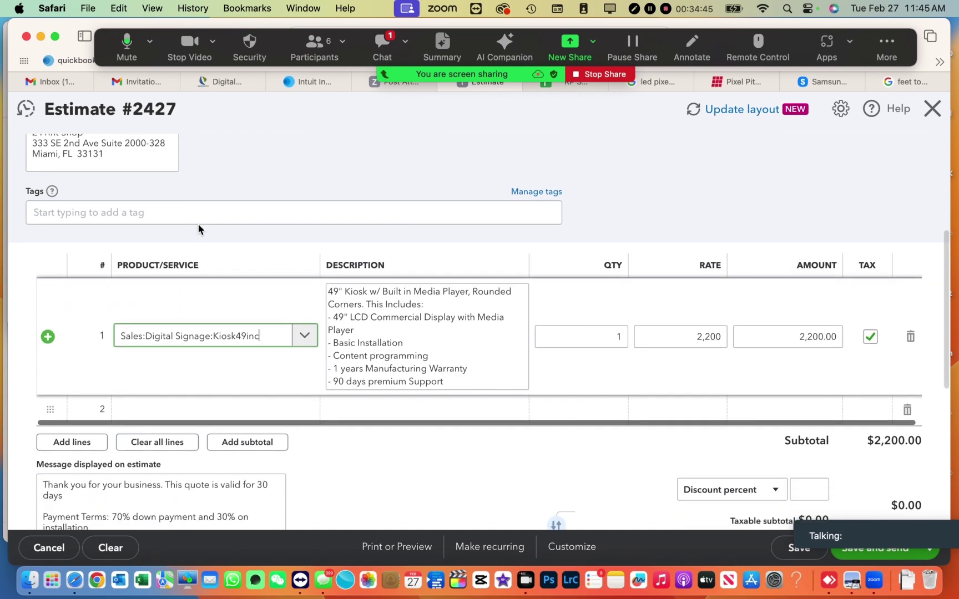
scroll(200, 229, down, 5)
scroll(200, 229, up, 1)
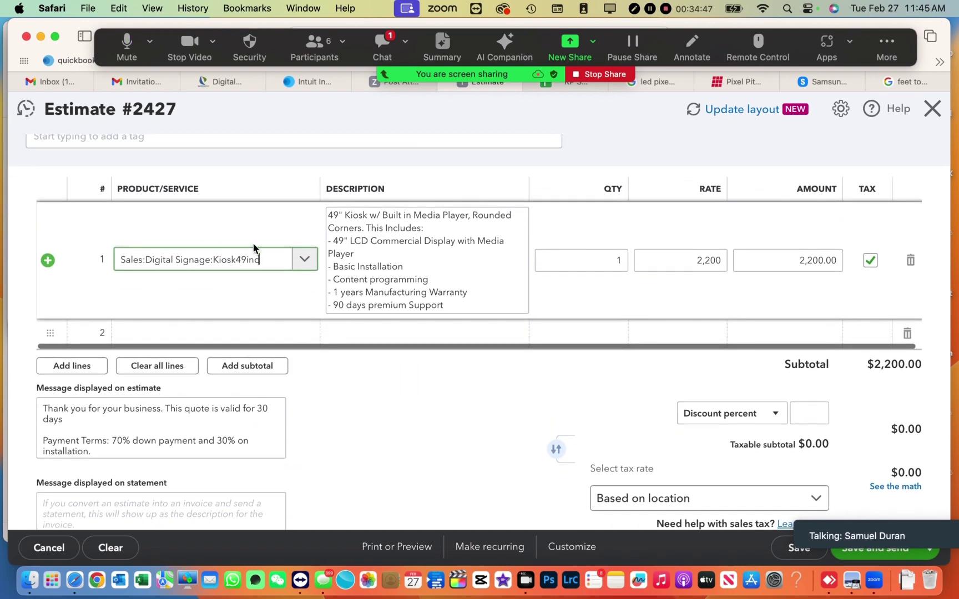